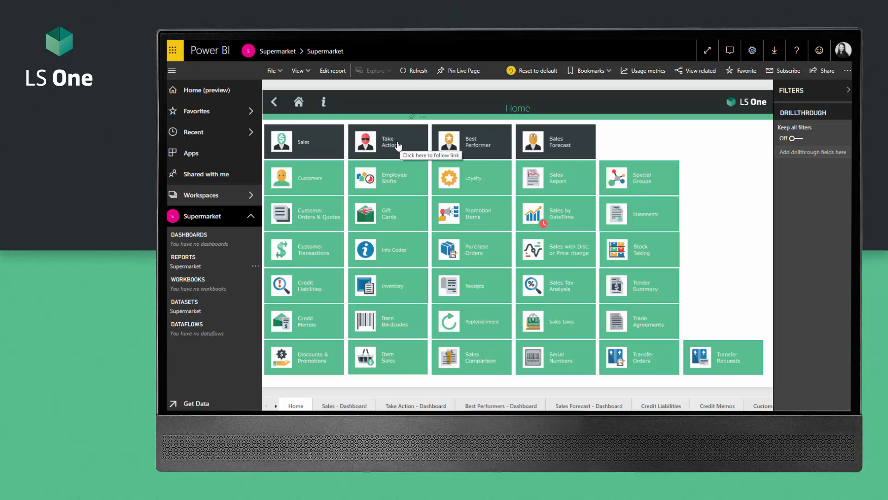
Step: View the Sales dashboard fitted to the window, then return to the report home page
left_click(313, 148)
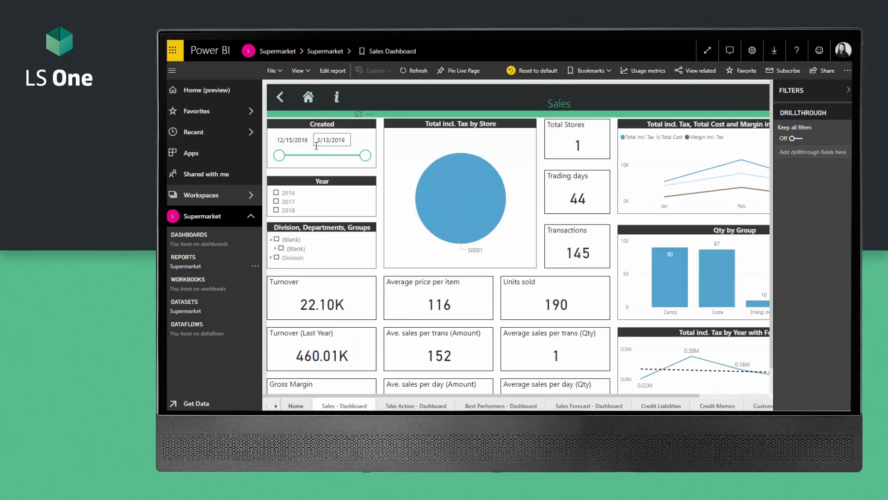
left_click(298, 70)
left_click(311, 87)
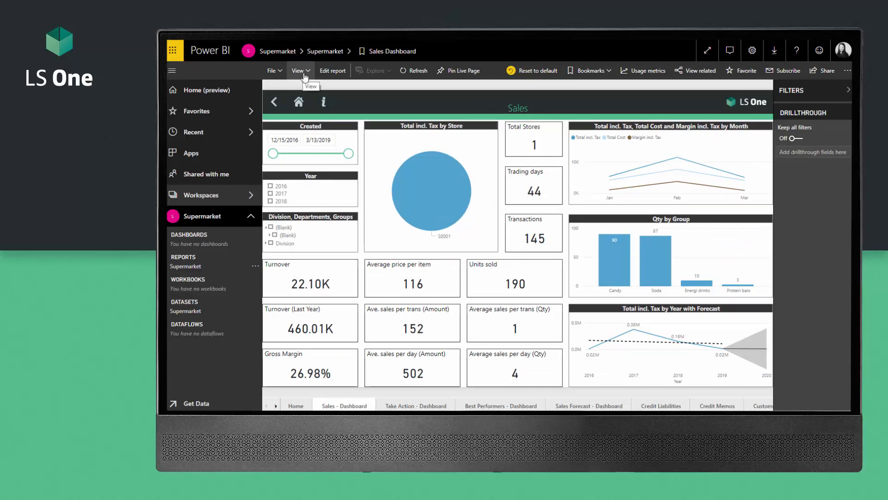
left_click(299, 101)
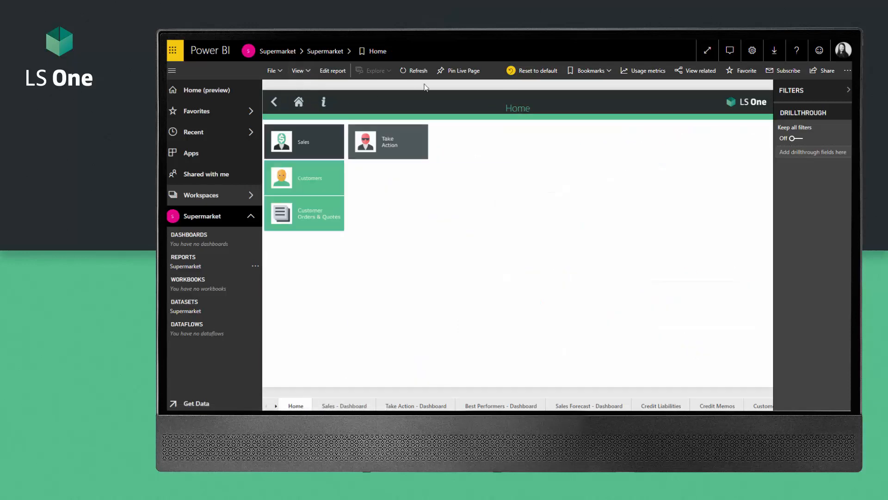
Step: Look through the Best Performers and Receipts report pages, returning home after each
left_click(473, 134)
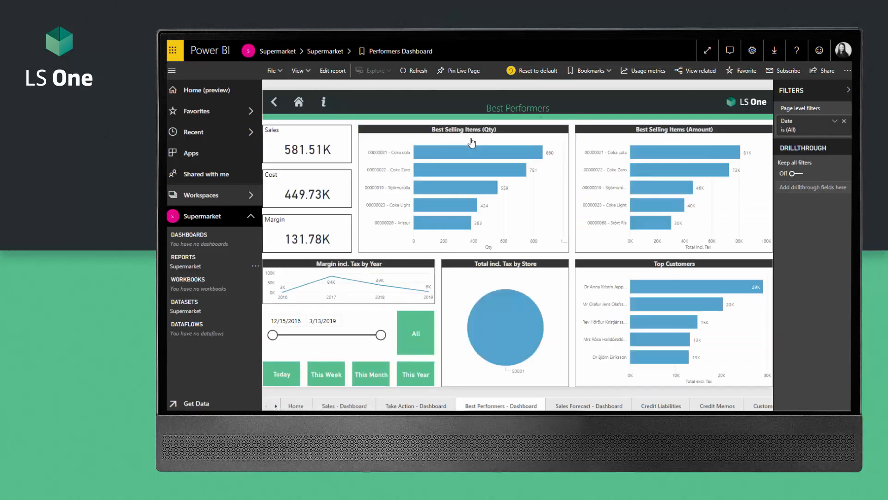
mouse_move(468, 150)
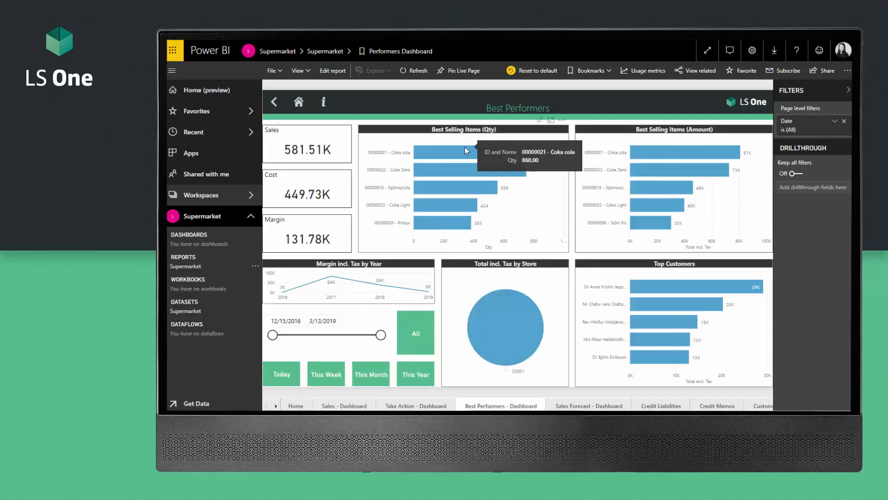
left_click(299, 101)
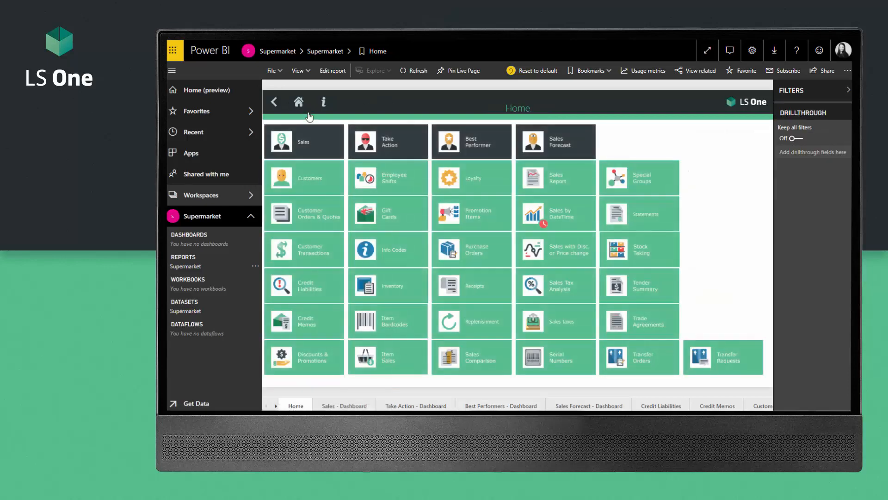
left_click(477, 286)
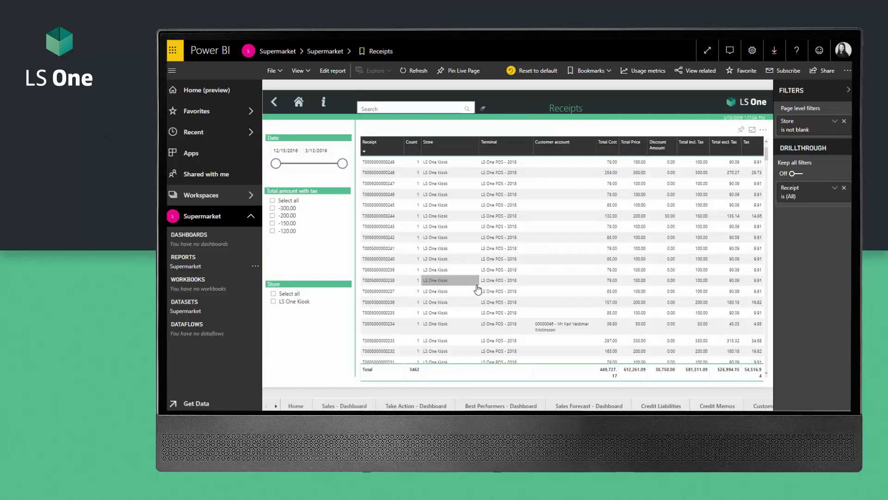
left_click(299, 103)
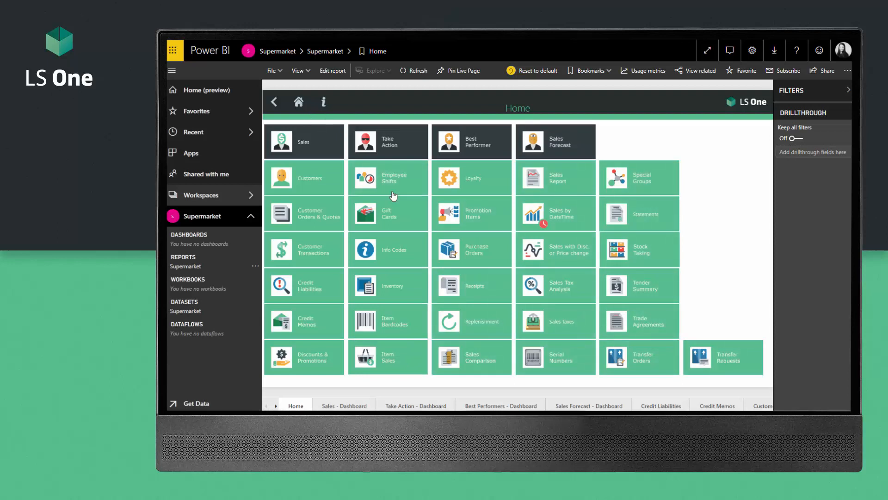
Step: On the Inventory report page, drill the inventory table down to individual item rows
left_click(393, 288)
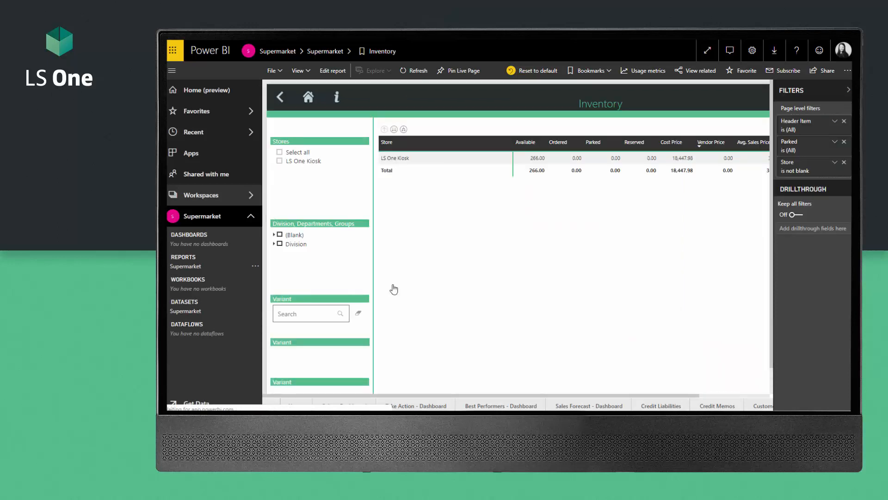
left_click(404, 130)
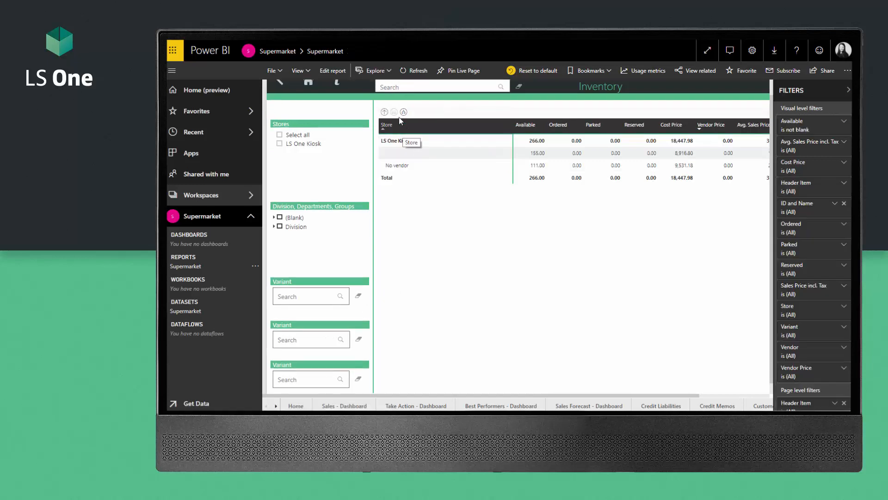
left_click(404, 112)
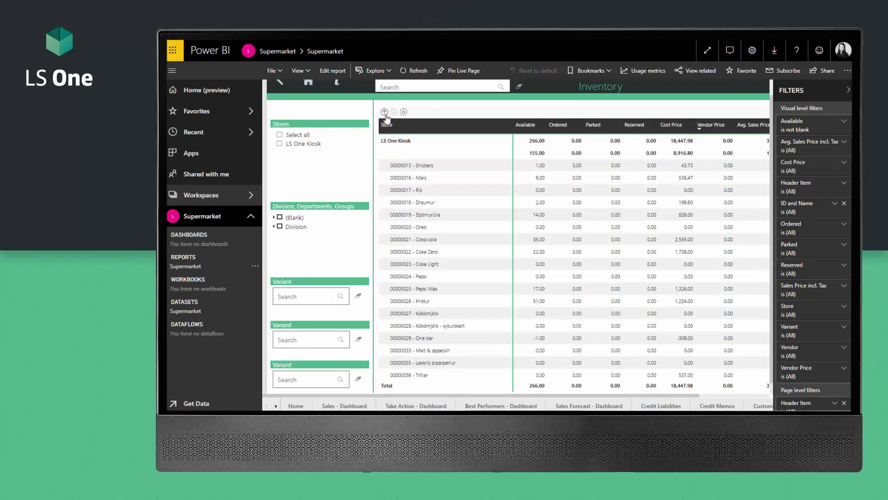
left_click(385, 114)
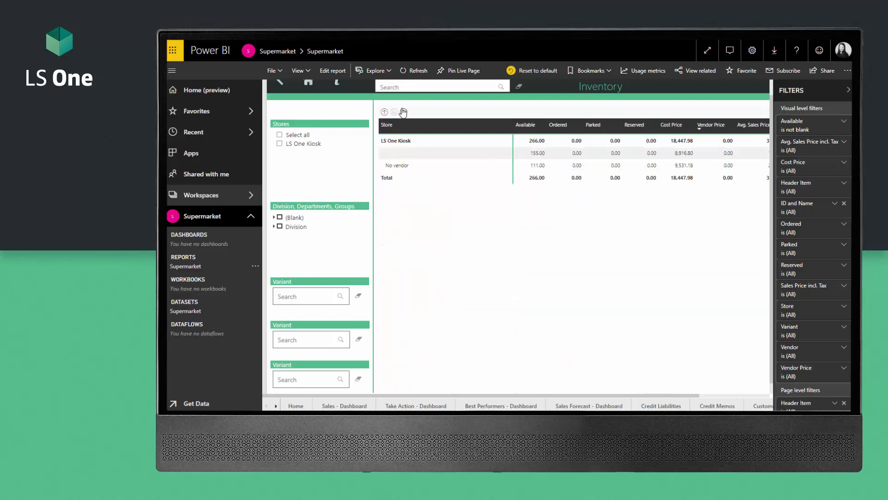
left_click(404, 112)
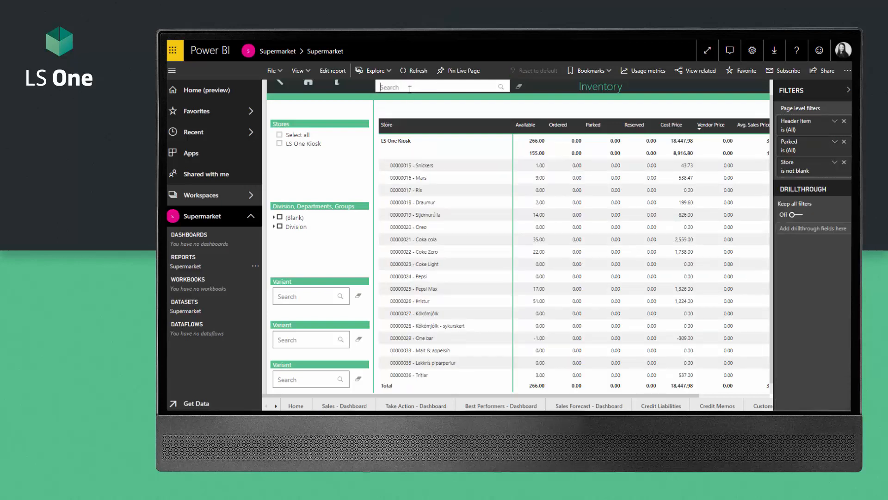
Step: Filter the inventory table to the 'oreo' item, clear the search, and return home
scroll(407, 107, "up", 1)
type("o")
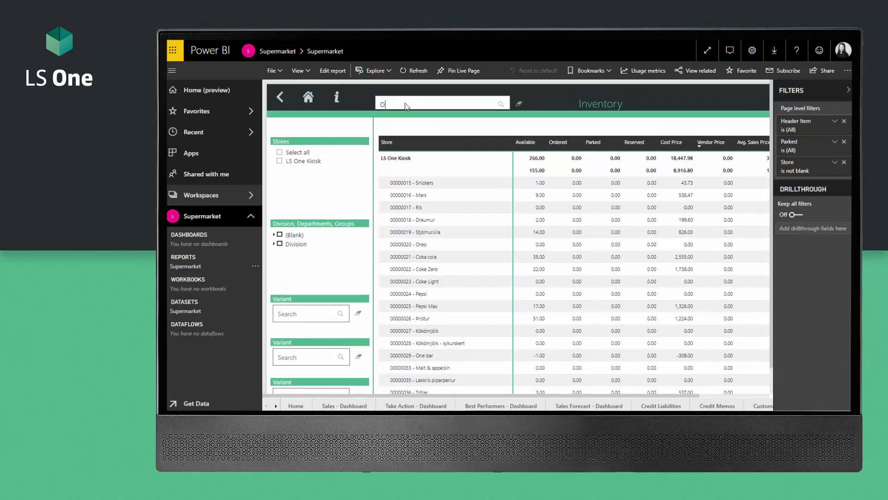
type("reo")
key("Return")
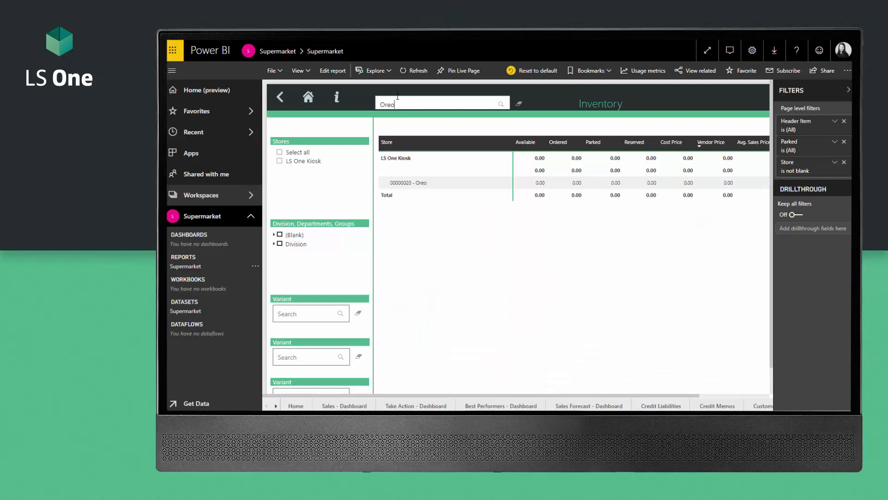
key("BackSpace")
key("BackSpace")
key("BackSpace")
key("BackSpace")
left_click(308, 97)
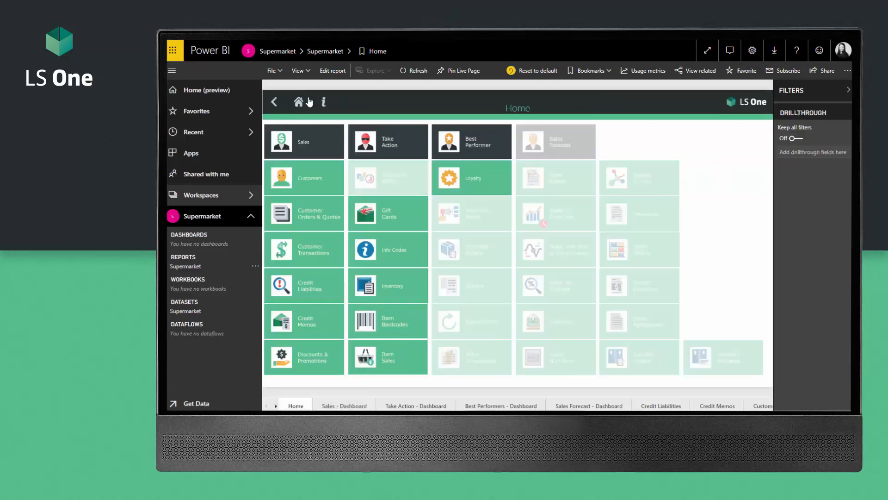
Step: In editing mode, browse the Items and Inventory table fields, then return to reading view
left_click(333, 71)
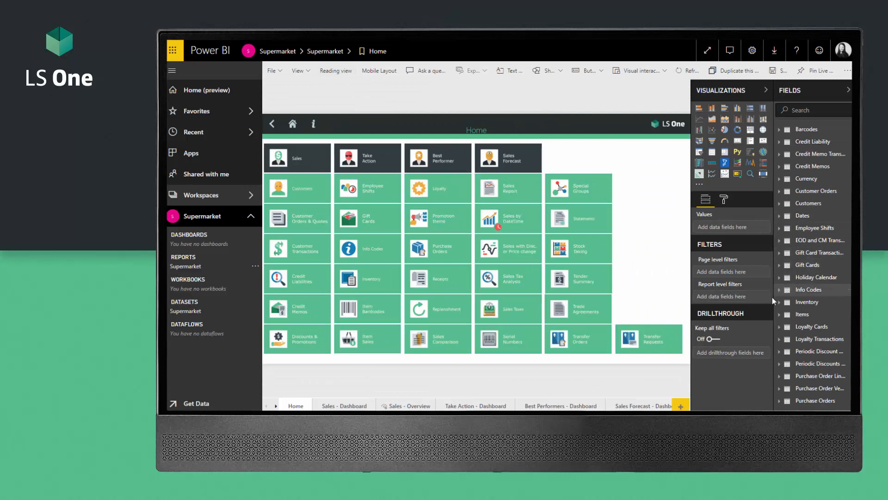
left_click(780, 315)
scroll(788, 298, "down", 2)
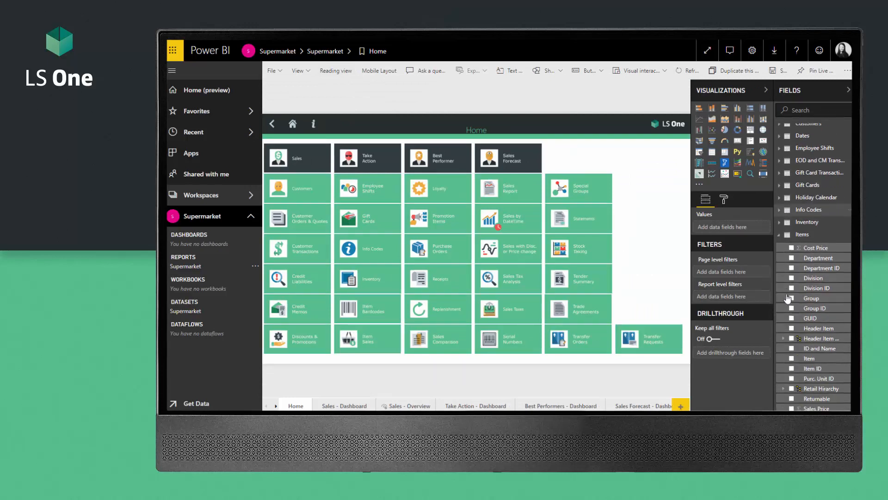
scroll(788, 299, "down", 5)
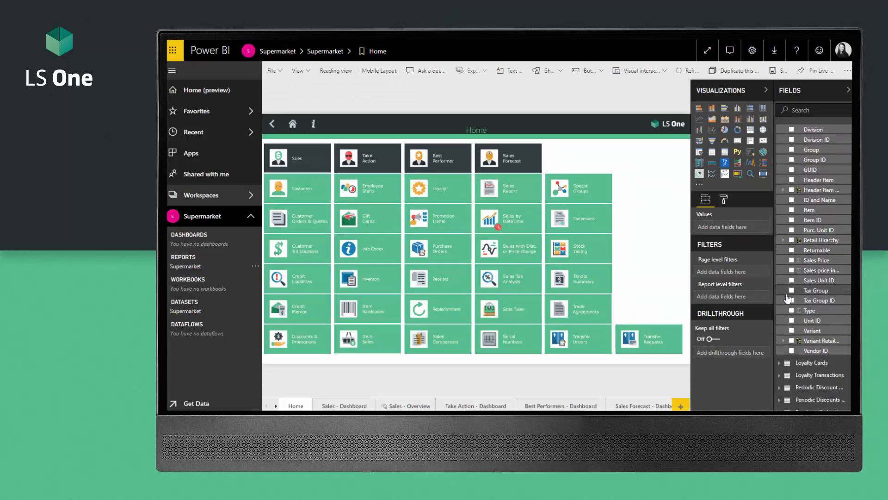
scroll(788, 299, "up", 5)
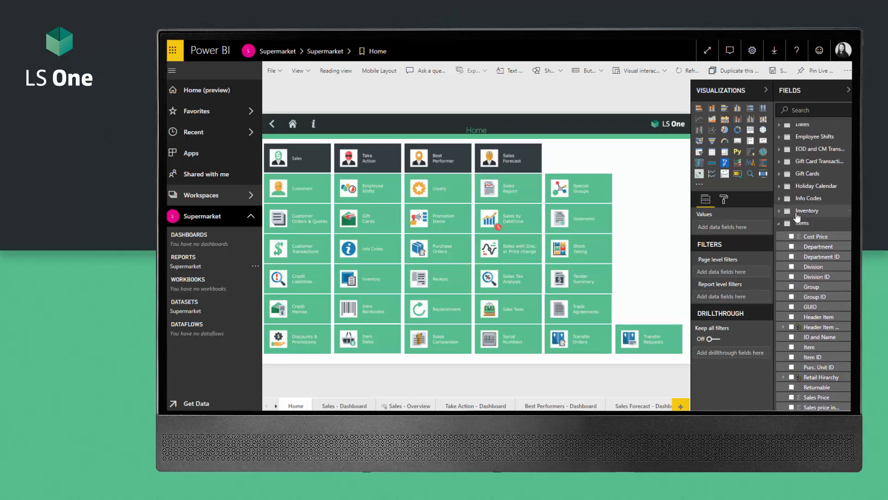
left_click(779, 223)
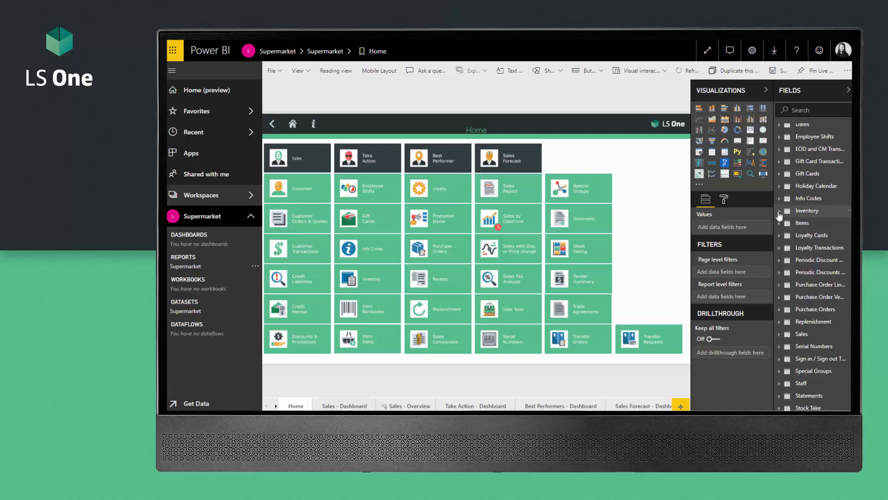
left_click(780, 212)
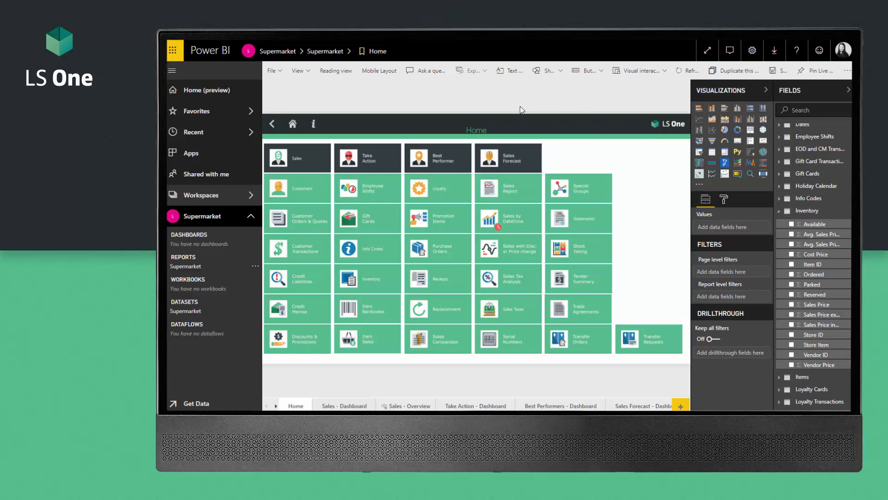
left_click(342, 72)
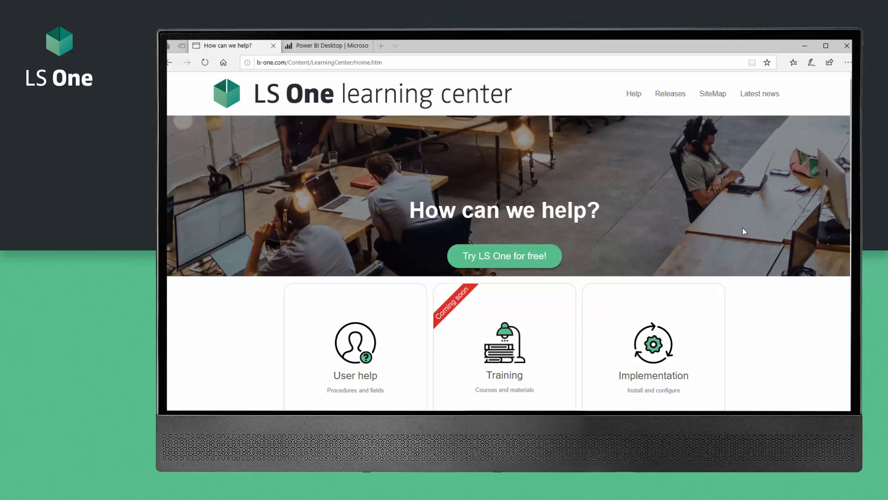
Step: Browse the Learning Center's About LS One, implementation and development help pages
left_click(365, 350)
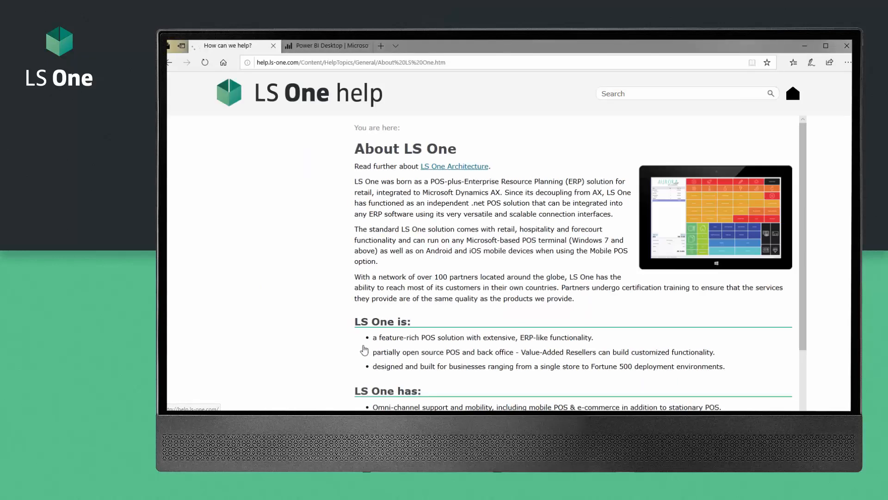
left_click(795, 95)
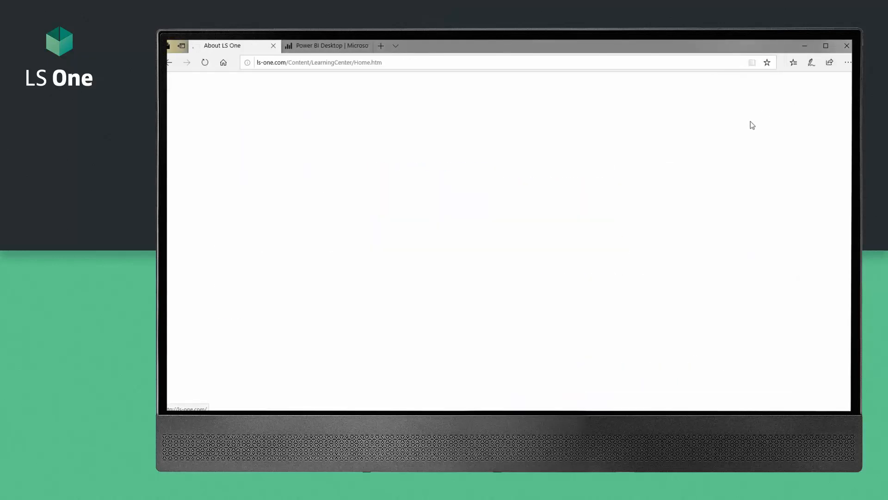
left_click(612, 339)
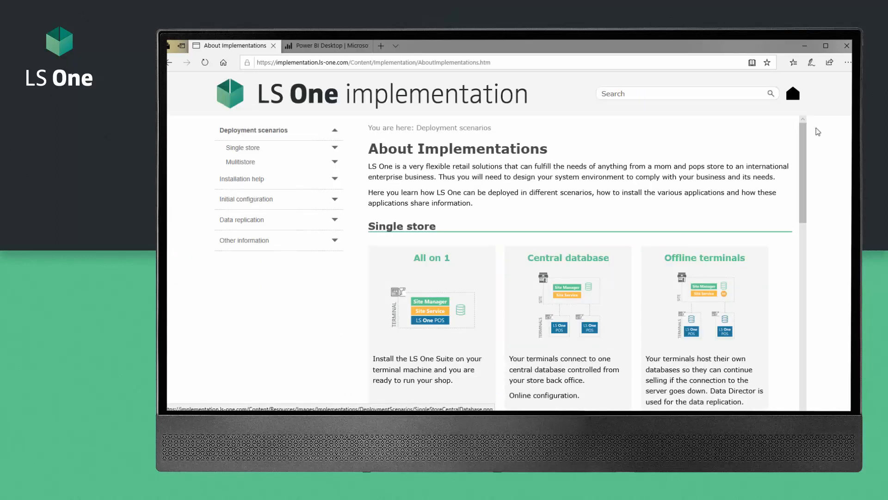
left_click(793, 95)
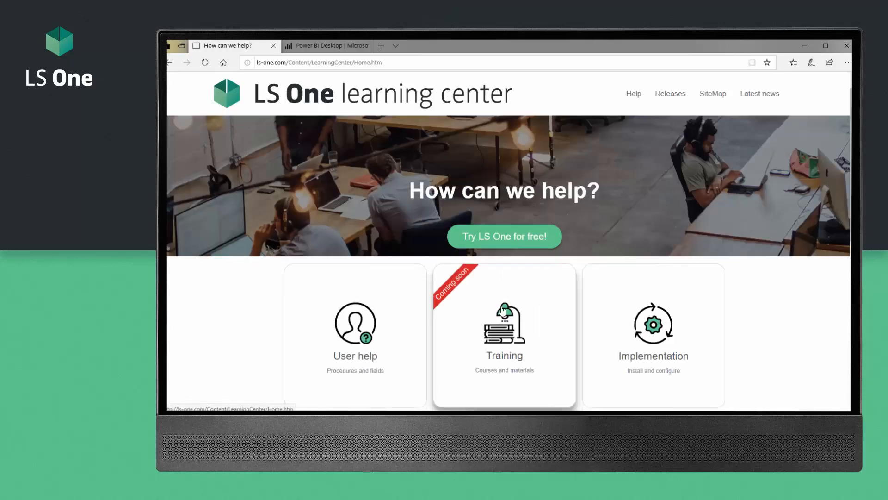
scroll(490, 341, "down", 4)
left_click(383, 319)
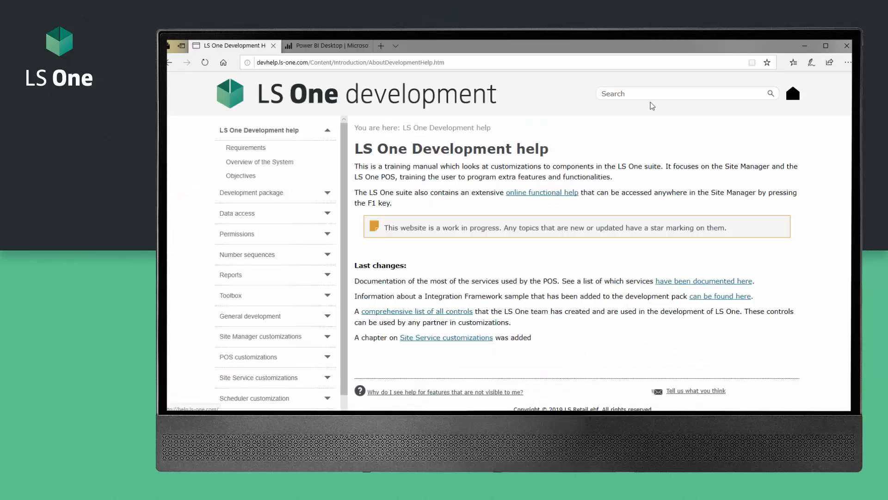
left_click(793, 96)
scroll(555, 315, "down", 4)
scroll(553, 320, "down", 1)
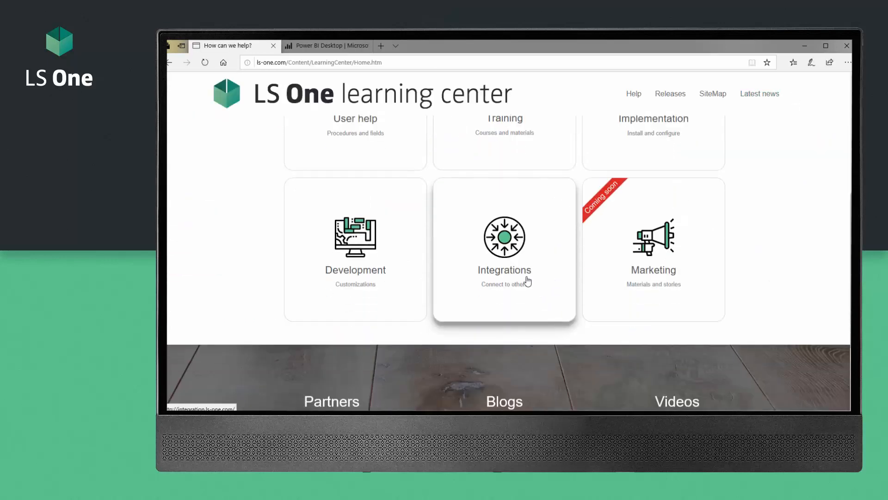
Step: Go through About integrations to the Power BI templates page and its Power BI Desktop link
left_click(513, 251)
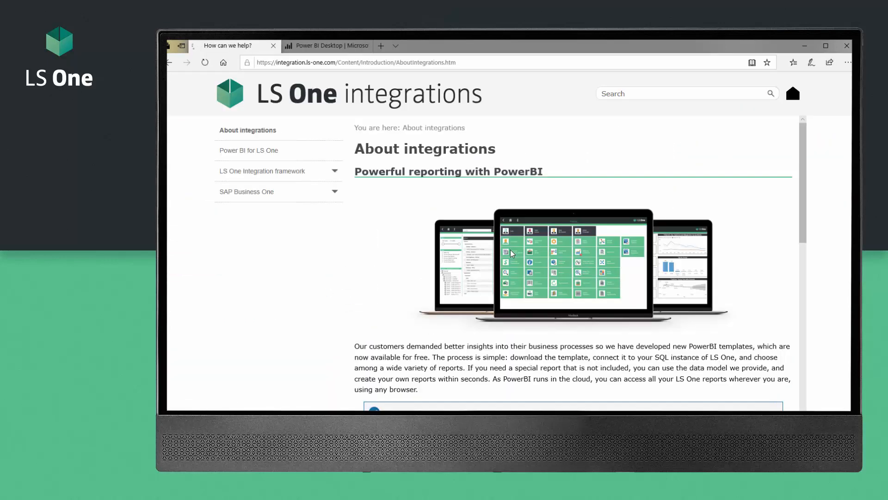
scroll(511, 252, "down", 2)
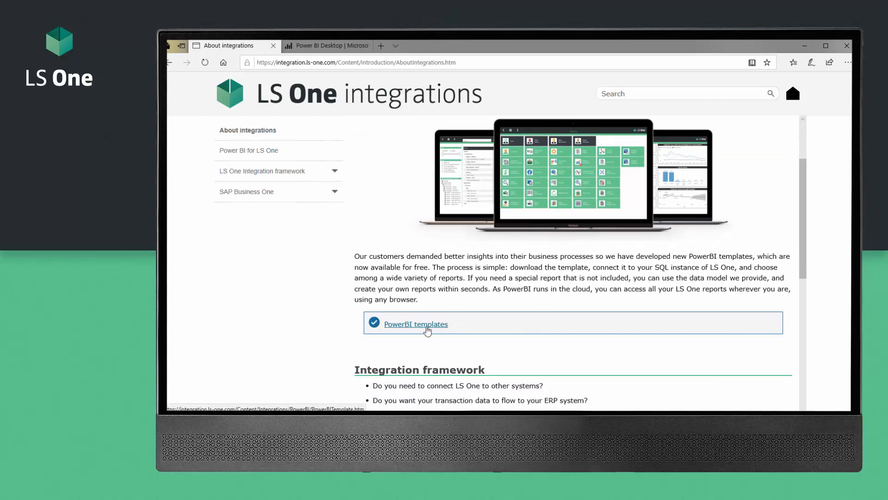
left_click(427, 330)
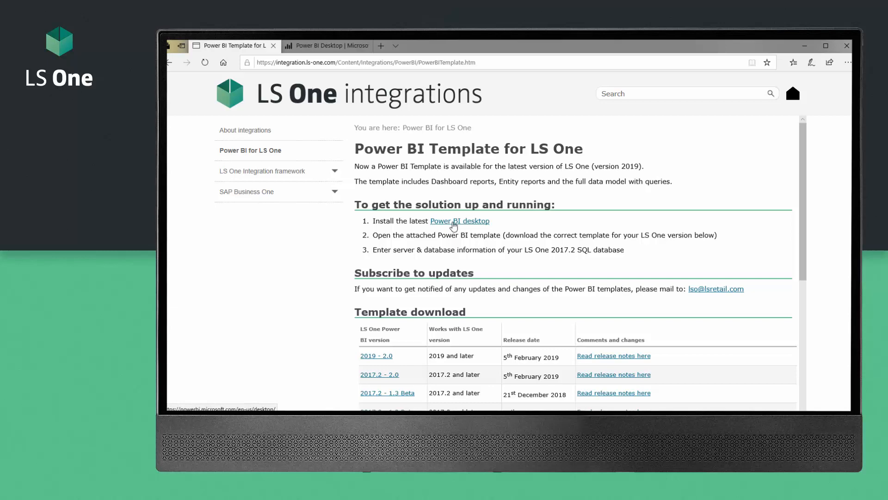
left_click(453, 224)
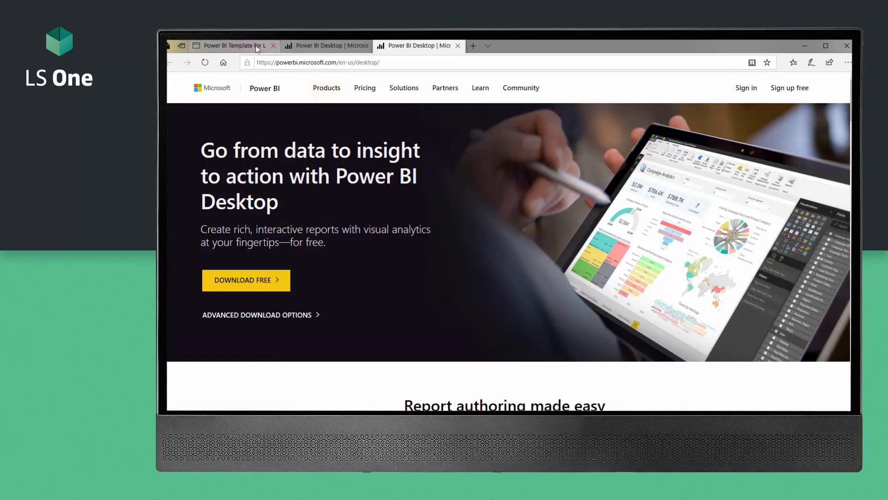
Step: Switch back to the 'Power BI Template for LS One' browser tab
left_click(231, 46)
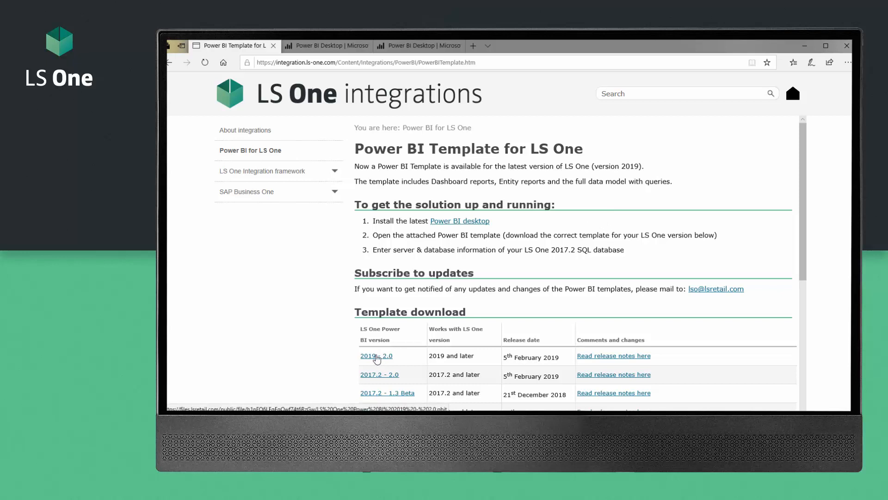
Step: Download and save the 2019 - 2.0 template file, then show it in its folder
left_click(377, 357)
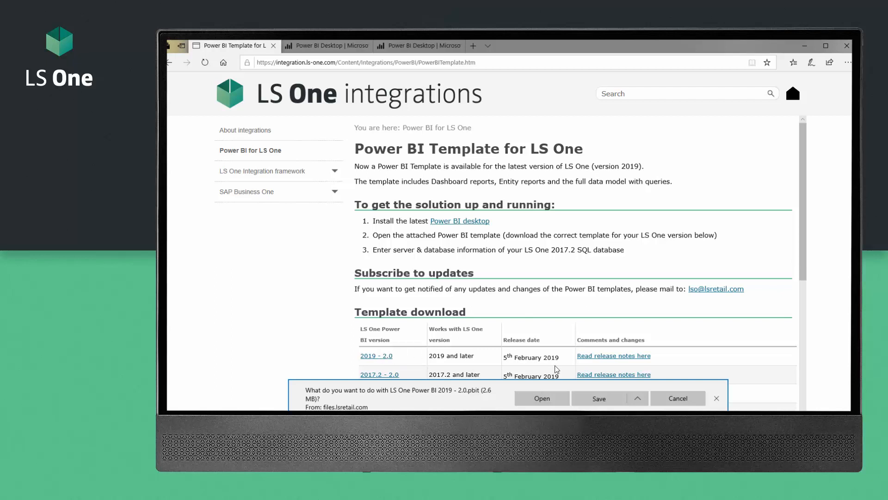
left_click(604, 401)
left_click(601, 398)
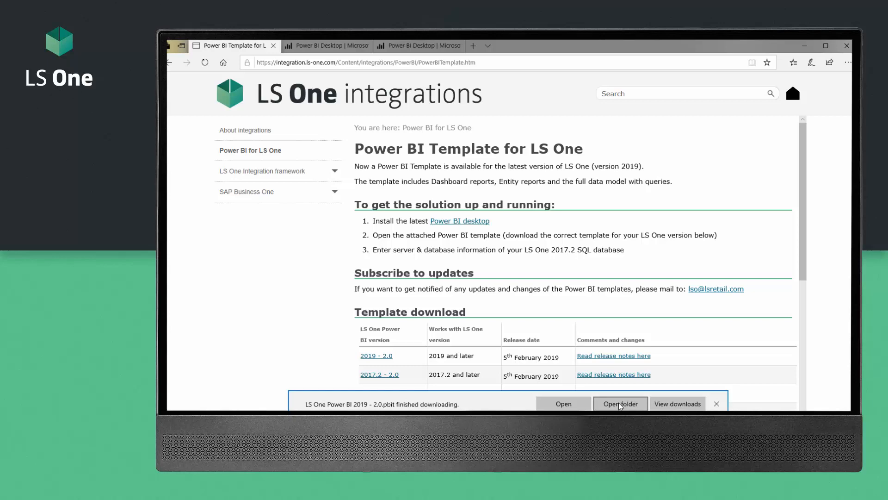
left_click(620, 405)
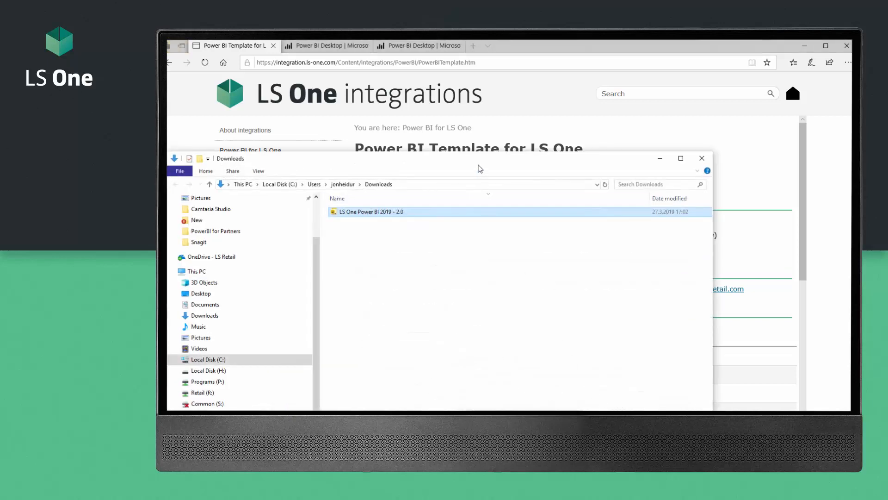
Step: Open the 'LS One Power BI 2019 - 2.0' template from Downloads in Power BI Desktop
left_click_drag(479, 167, 495, 128)
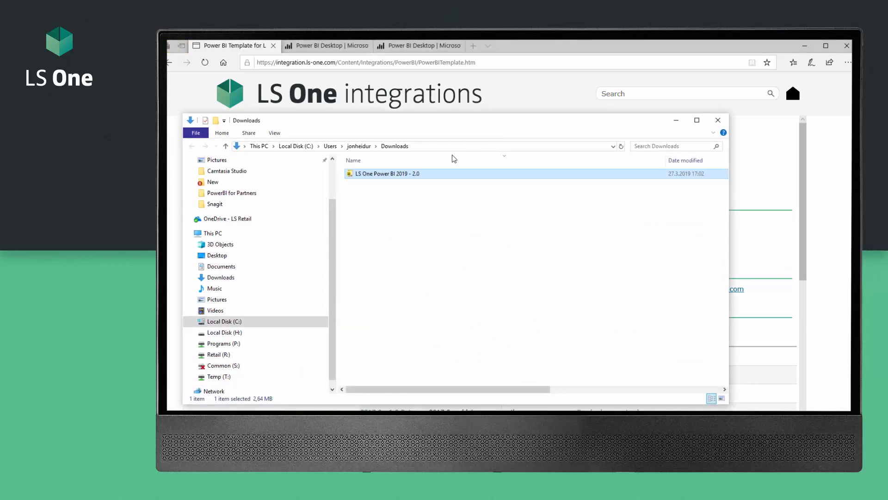
double_click(390, 175)
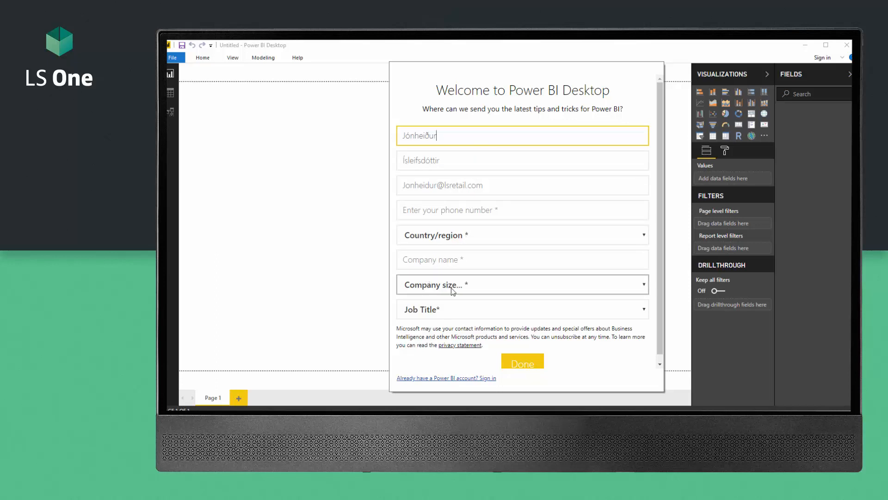
Step: Sign in with an existing Power BI account, entering its e-mail and correcting a typo
left_click(452, 378)
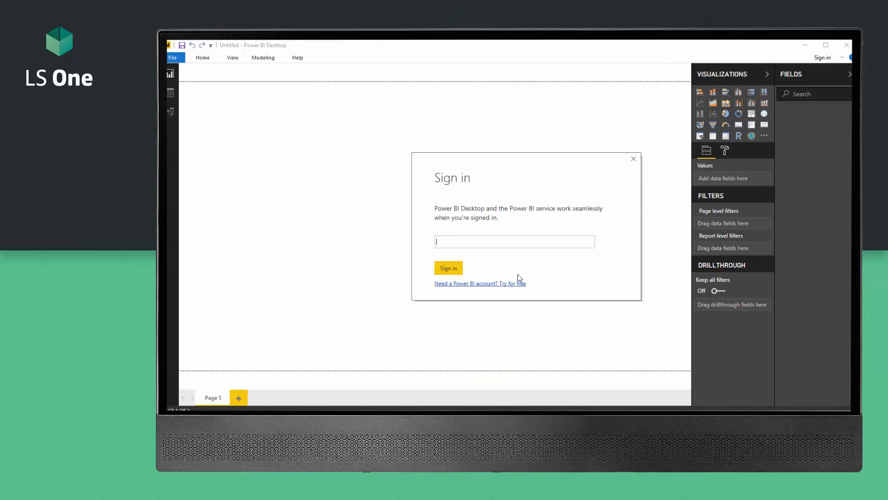
left_click(476, 241)
key("BackSpace")
left_click(448, 269)
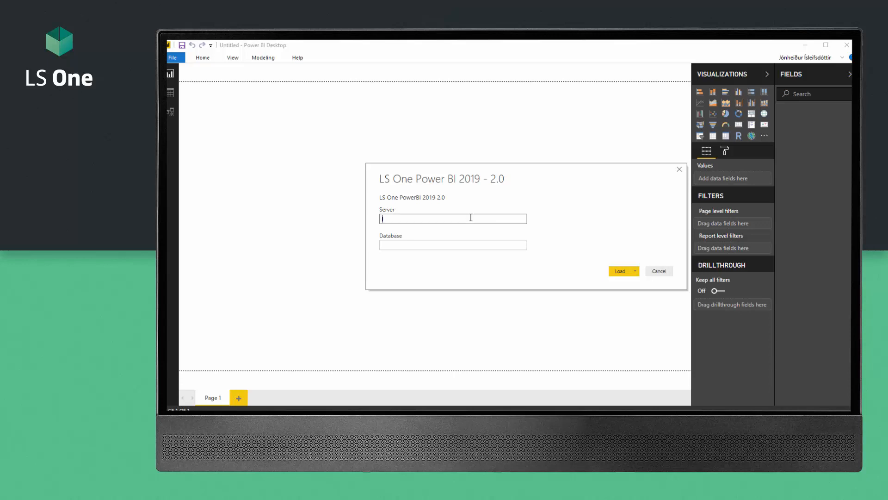
Step: Enter server localhost and database LSKIOSK, and load the template's data
type("localhost")
left_click(449, 245)
type("L")
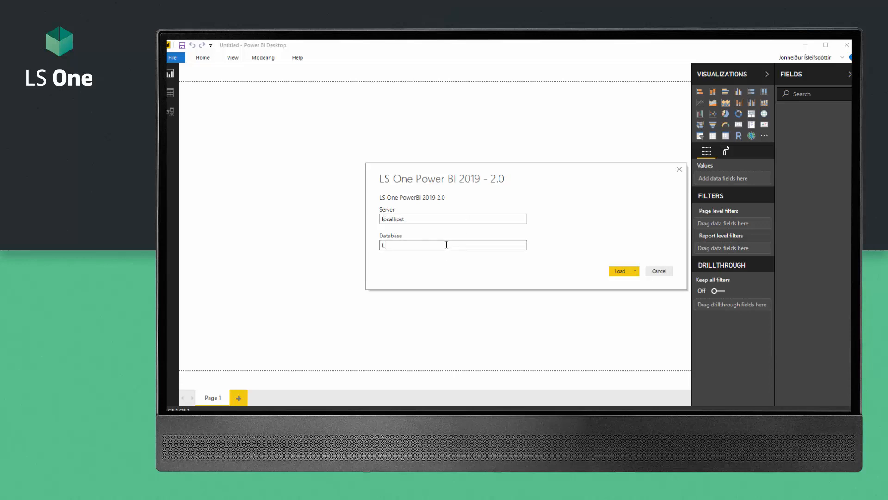
type("SKIOSK")
left_click(620, 271)
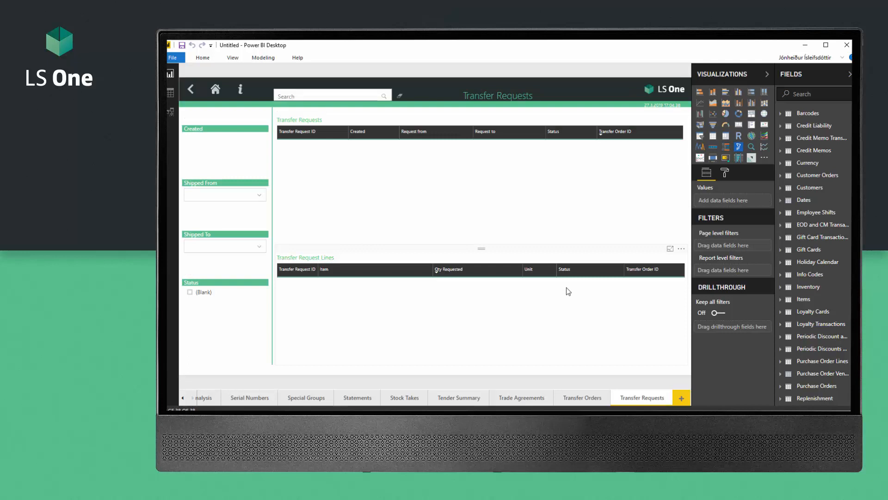
Step: Scroll the page tabs back to the start and open the Home report page
left_click(182, 399)
left_click(182, 398)
left_click(182, 399)
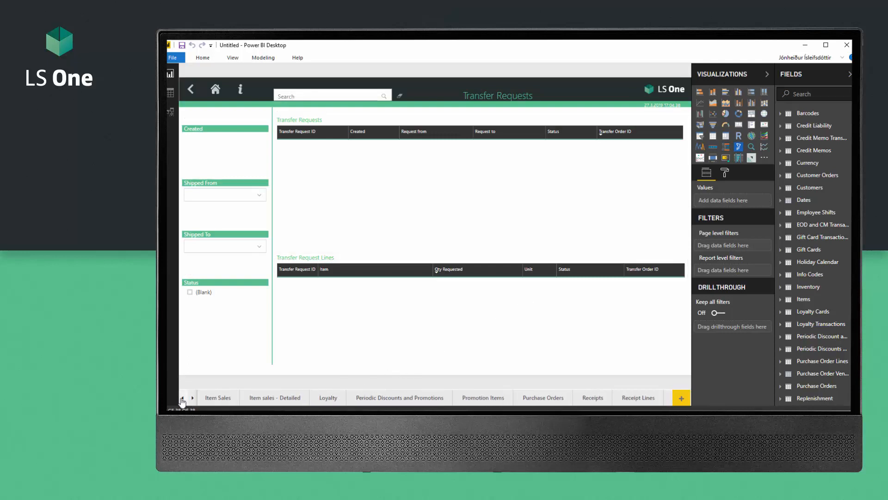
left_click(182, 398)
left_click(182, 399)
left_click(182, 399)
left_click(182, 399)
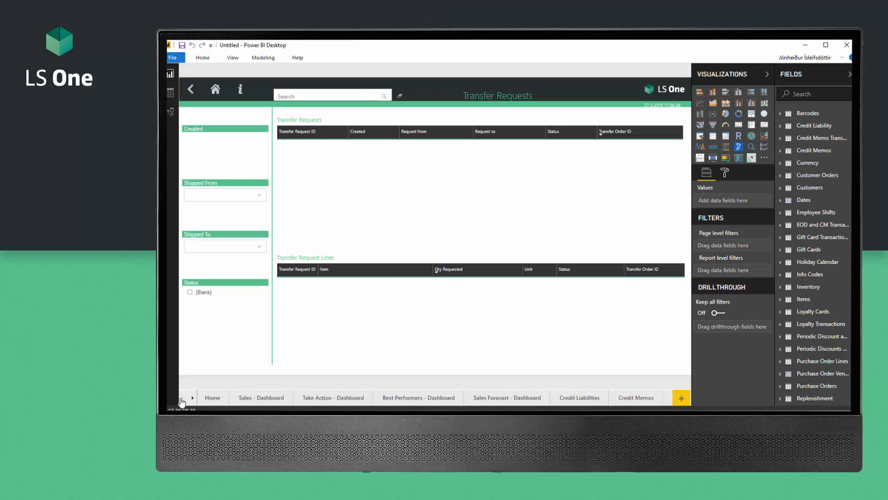
left_click(212, 398)
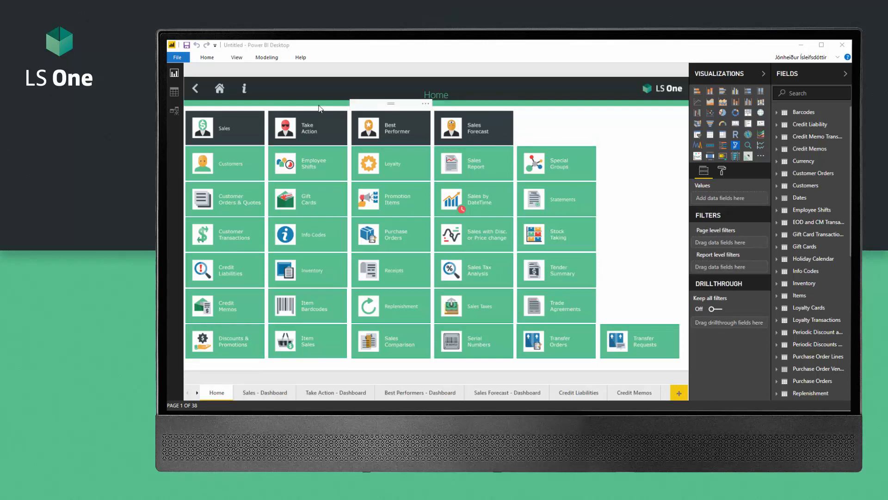
Step: Save the report as LSONEPBI_LSKIOSK.pbix via Save as
left_click(179, 58)
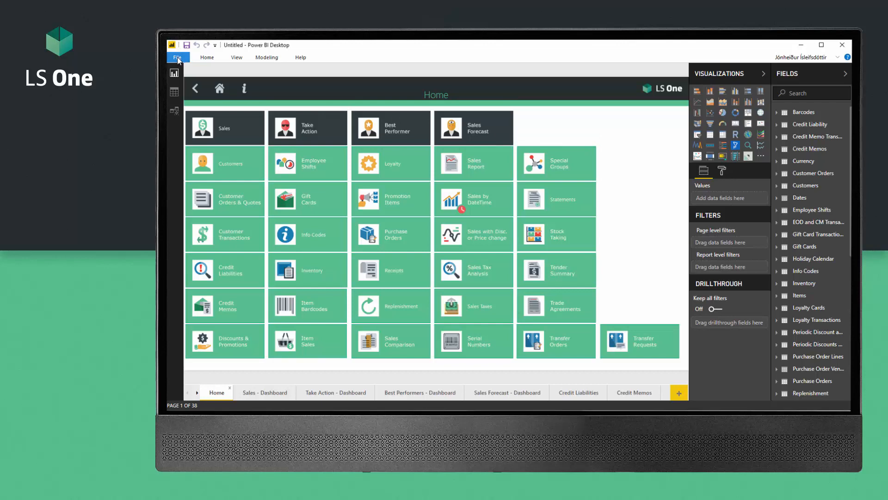
left_click(178, 59)
left_click(200, 118)
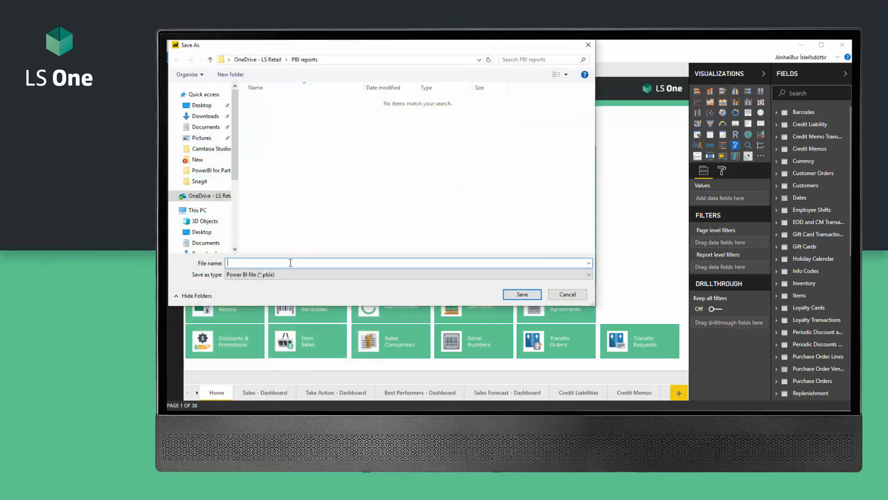
type("LSONEPBI_LSKIOSK")
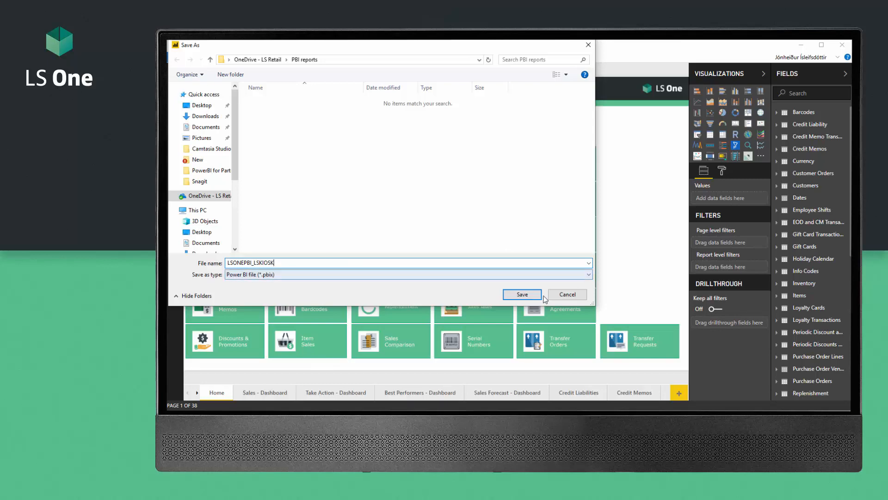
left_click(522, 294)
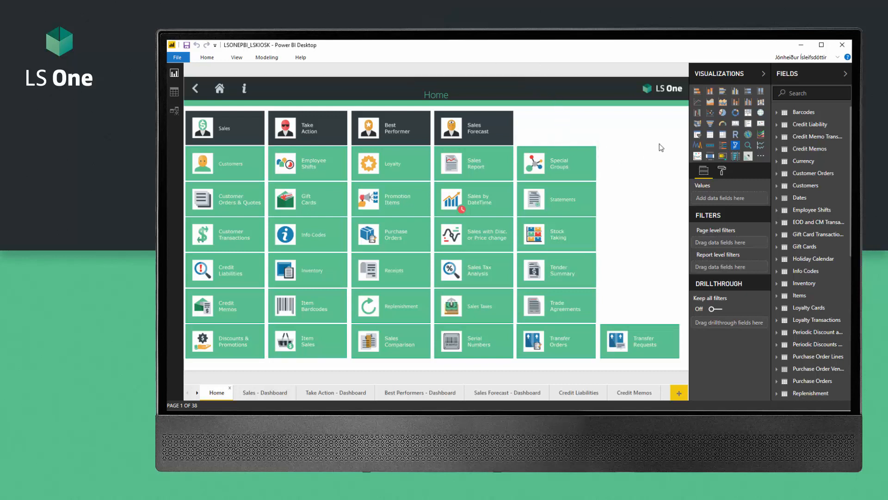
Step: Add a page named 'Sales by hour' with a clustered column chart filling most of it
left_click(679, 393)
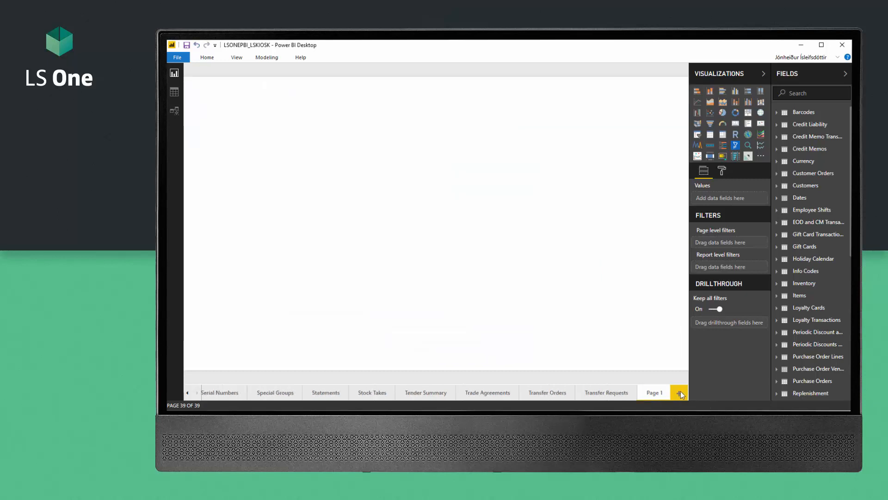
left_click(710, 92)
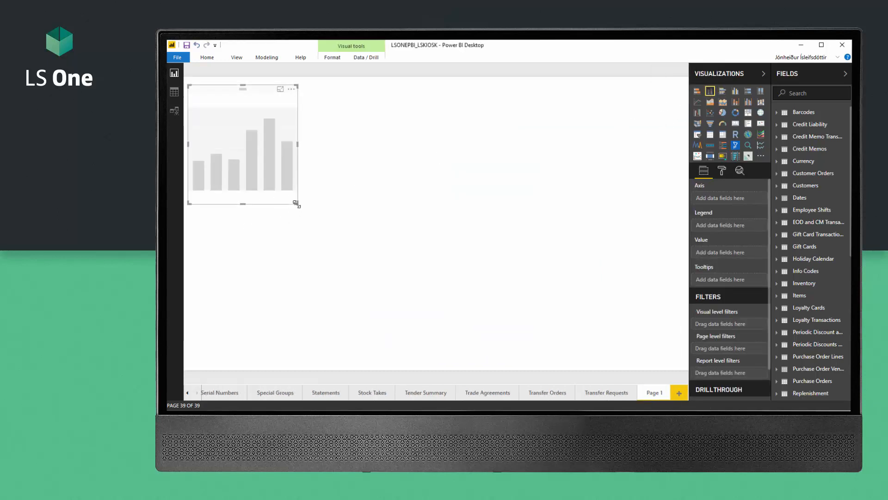
left_click_drag(298, 202, 370, 228)
left_click_drag(537, 296, 684, 366)
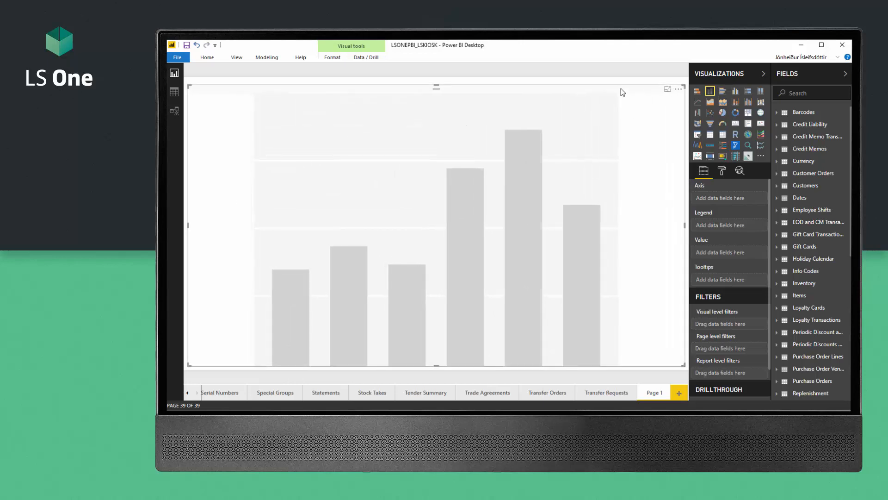
double_click(657, 397)
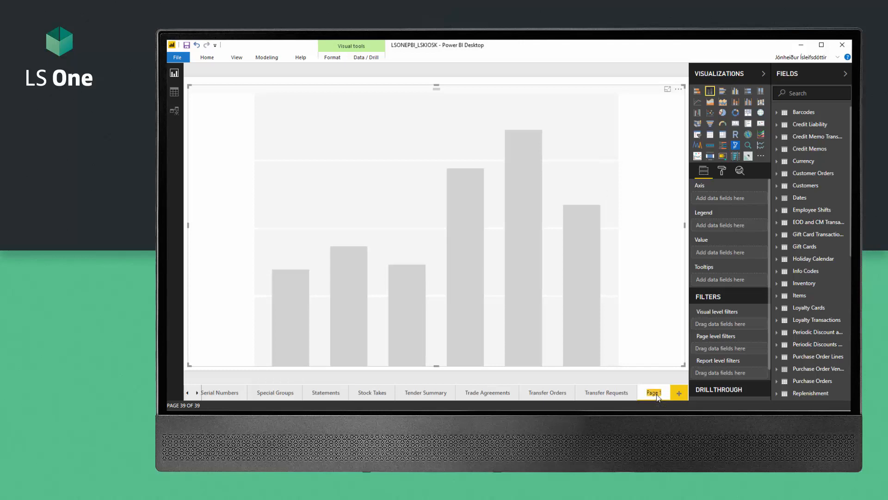
type("Sales by hour")
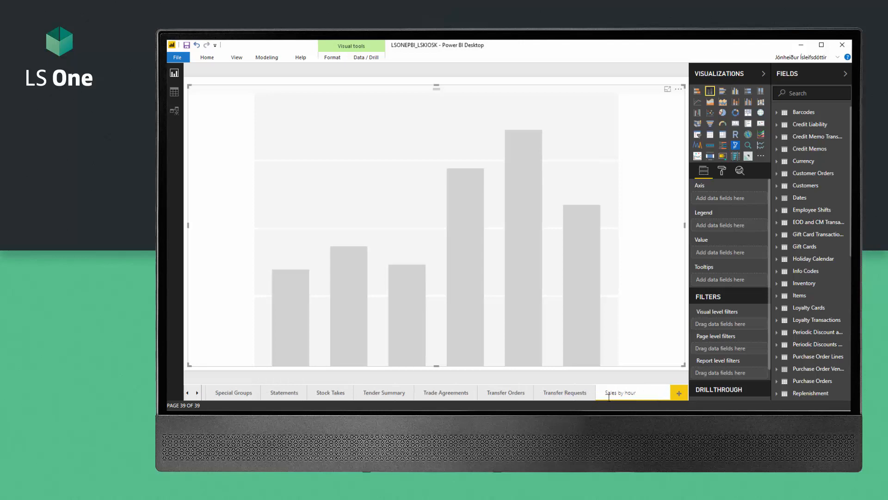
key("Return")
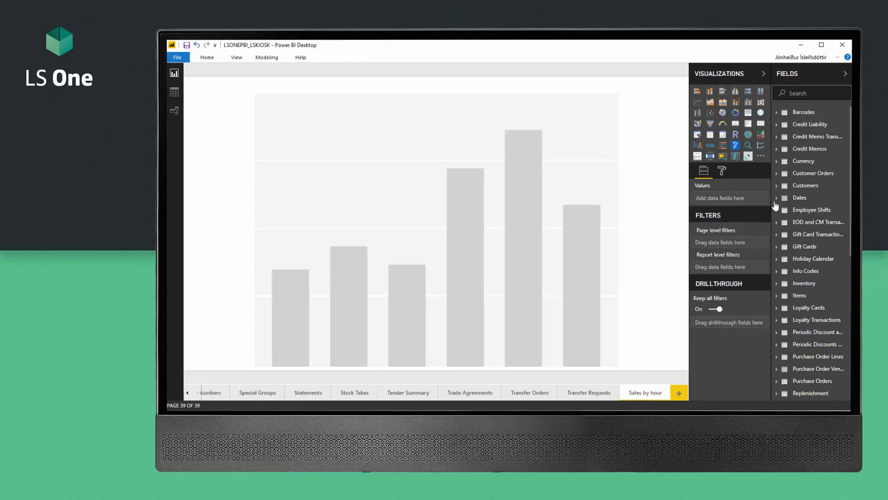
Step: Select the column chart and expand the Sales table's fields in the Fields pane
left_click(650, 197)
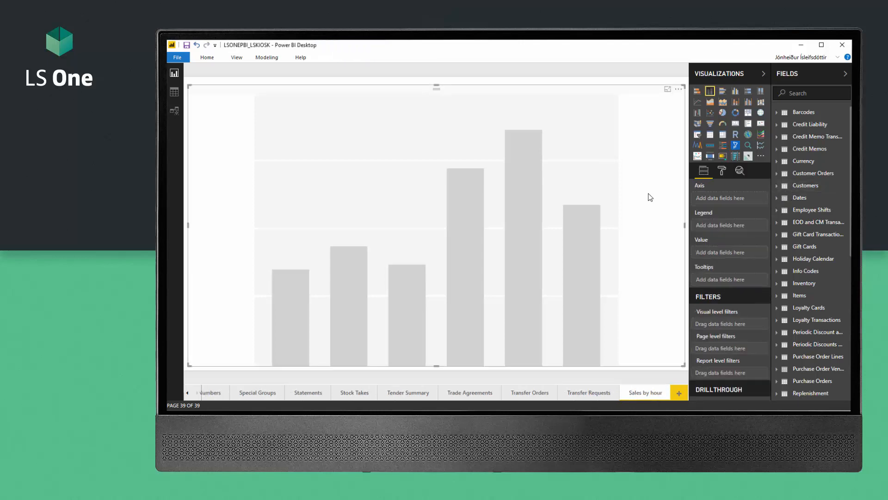
scroll(798, 268, "down", 2)
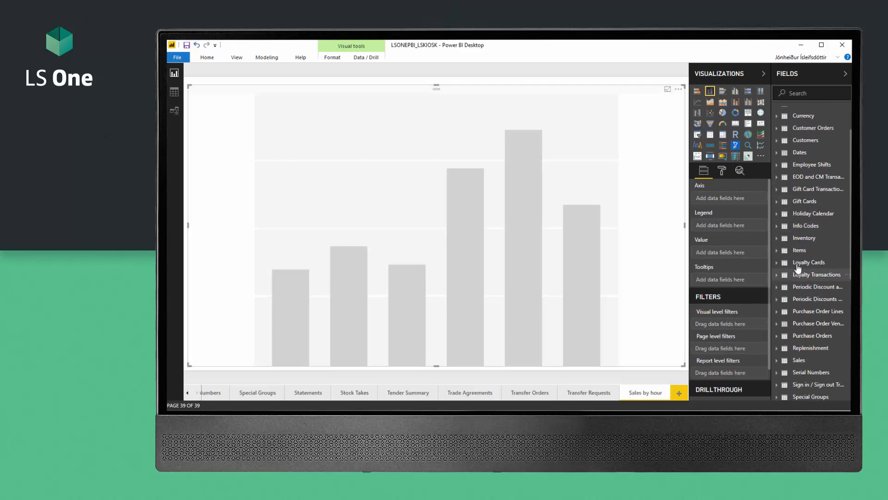
scroll(779, 253, "down", 3)
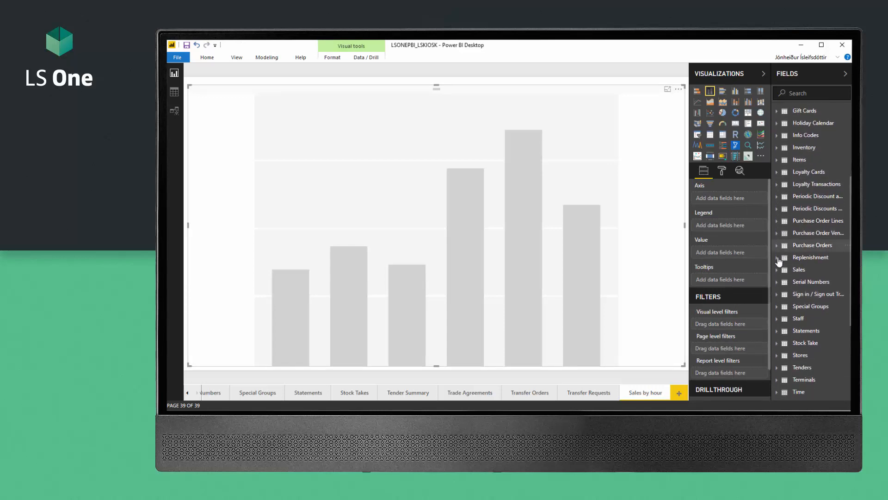
left_click(779, 271)
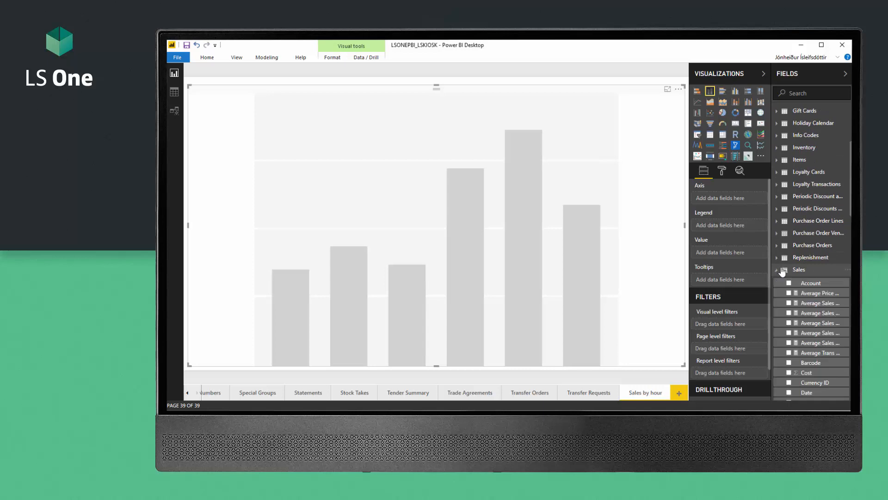
scroll(781, 272, "down", 8)
scroll(782, 271, "down", 5)
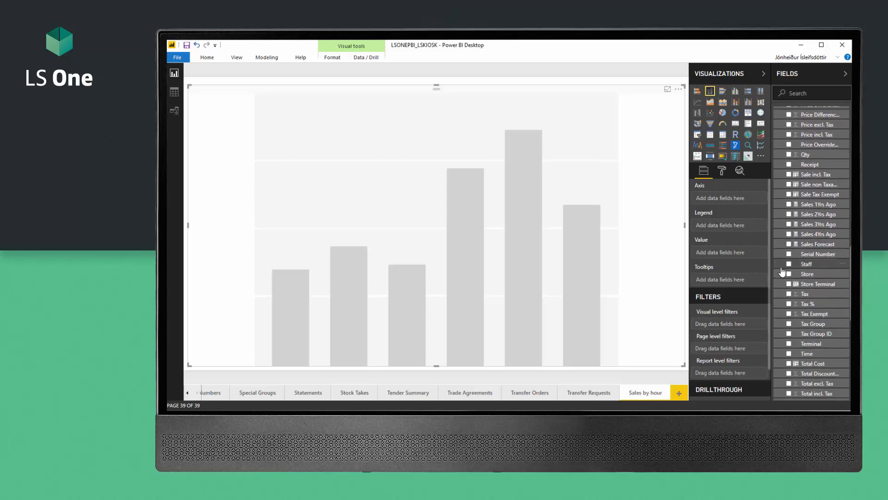
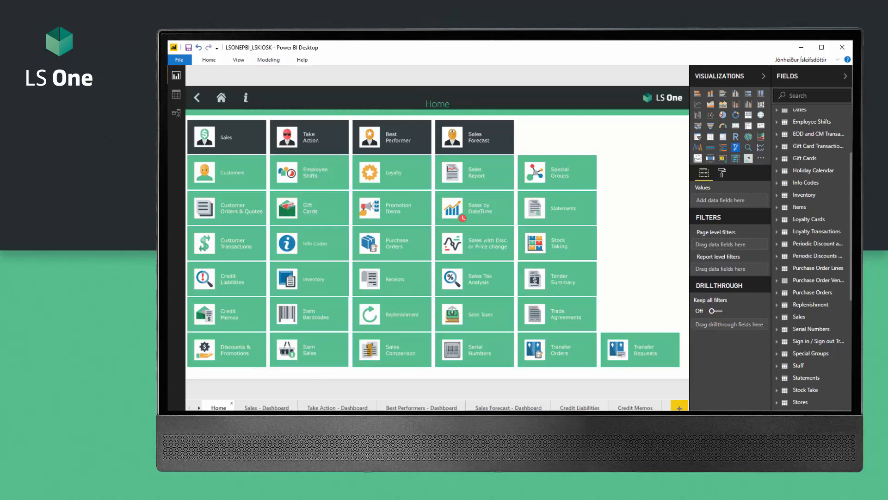
Step: Expand and collapse the Items table fields, then leave the LSONEPBI_LSKIOSK report for the browser
mouse_move(371, 418)
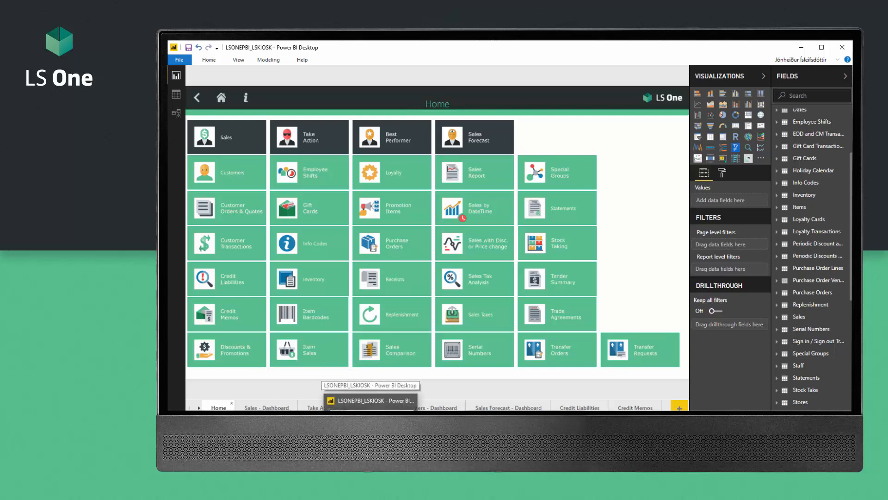
left_click(780, 212)
left_click(780, 212)
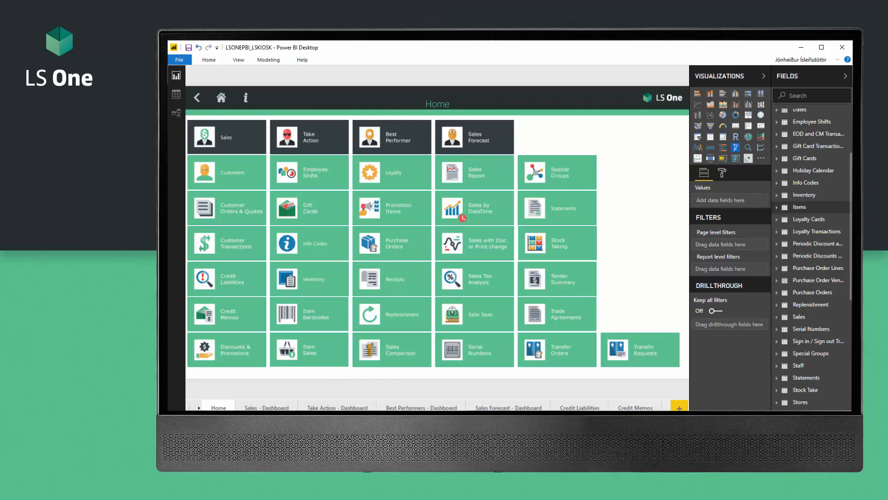
mouse_move(370, 412)
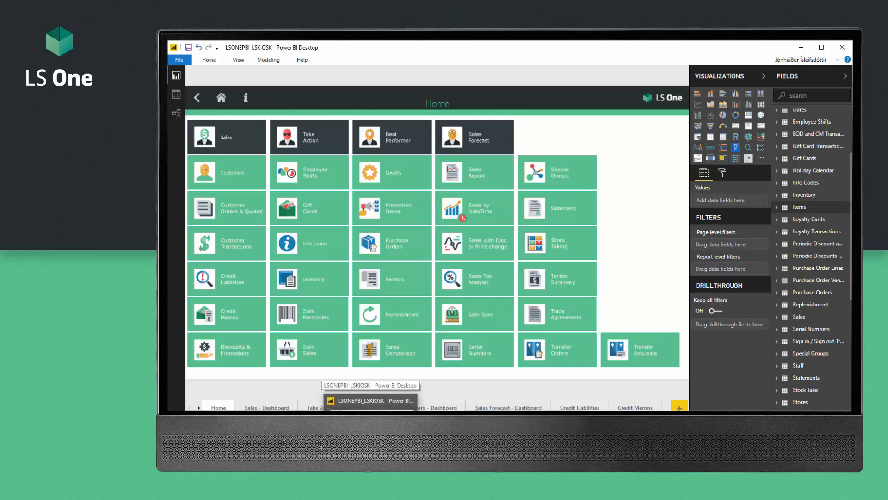
Step: Pin the KIOSK_sales Total incl. Tax by Hour24 chart to a new dashboard named 'Sales'
left_click(348, 412)
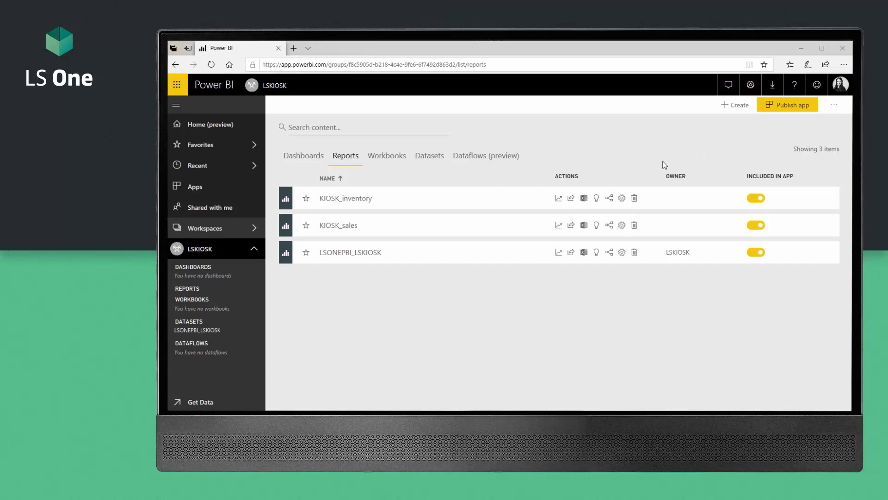
left_click(324, 226)
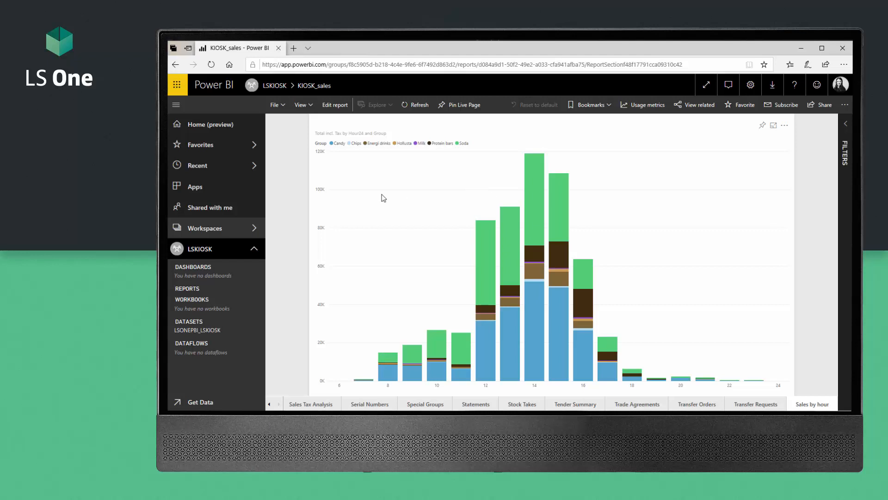
right_click(413, 199)
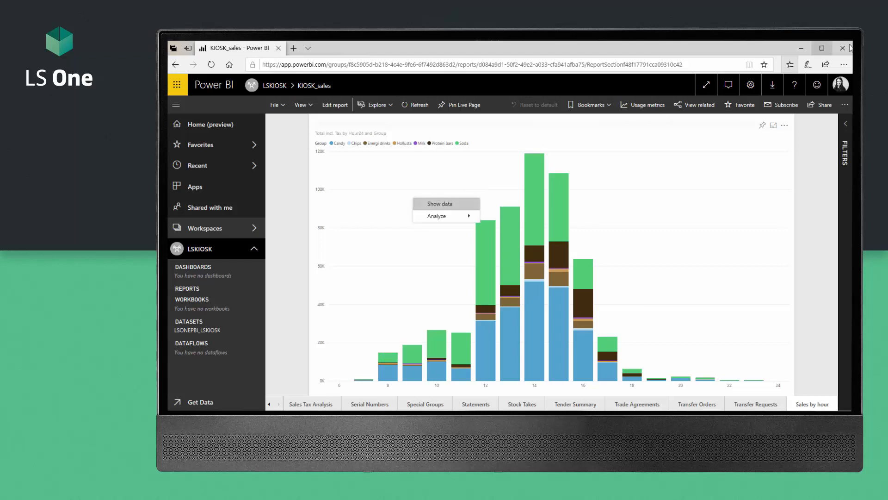
left_click(762, 126)
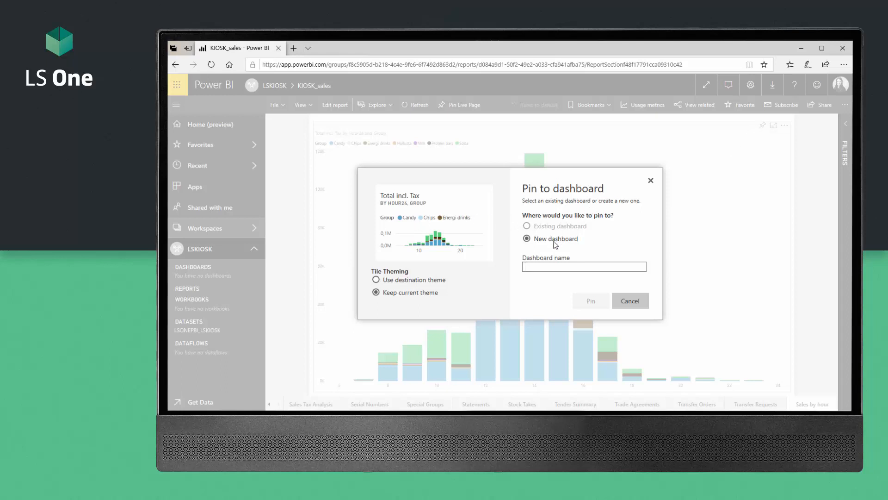
left_click(543, 268)
type("Sales")
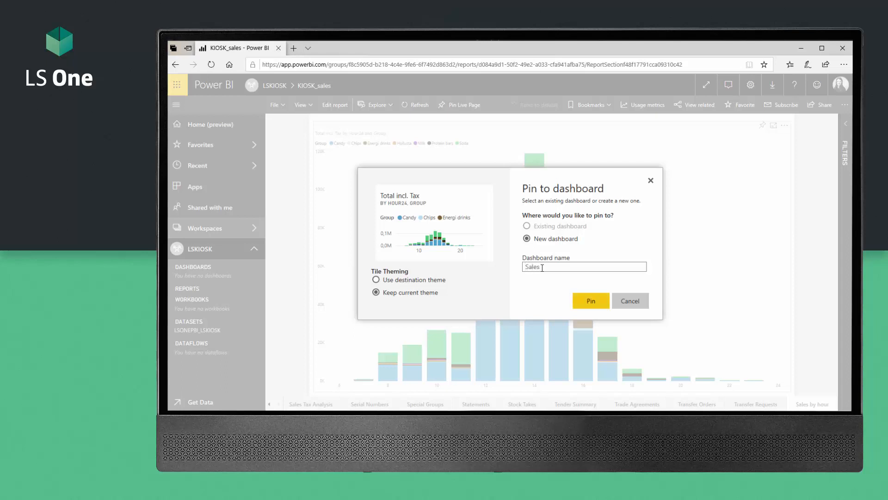
left_click(592, 301)
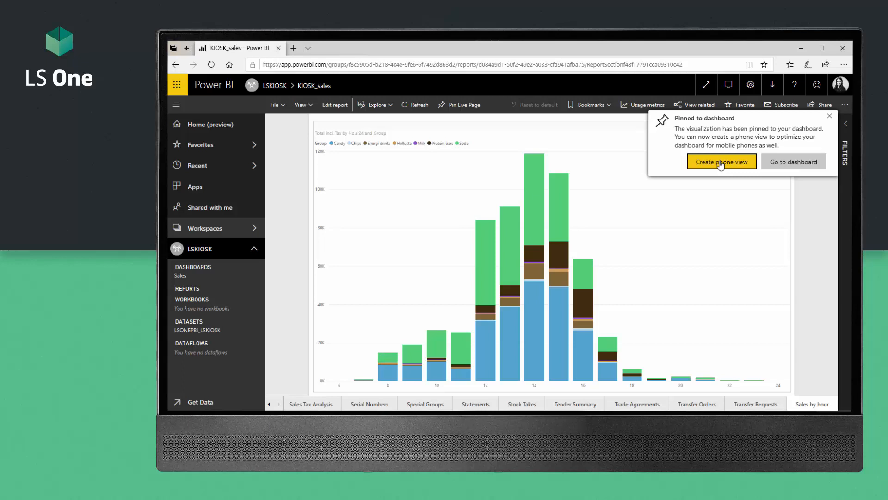
Step: Dismiss the pin notification and open the report's Sales - Dashboard page
left_click(721, 165)
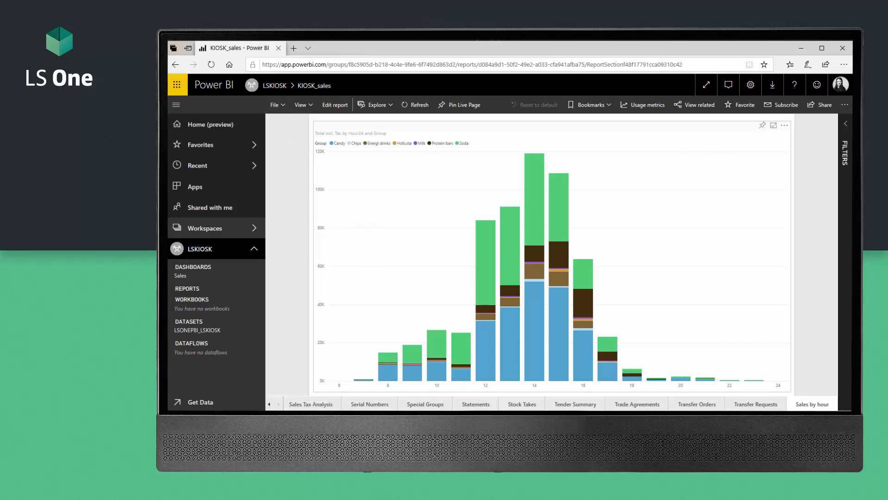
left_click(270, 405)
left_click(269, 404)
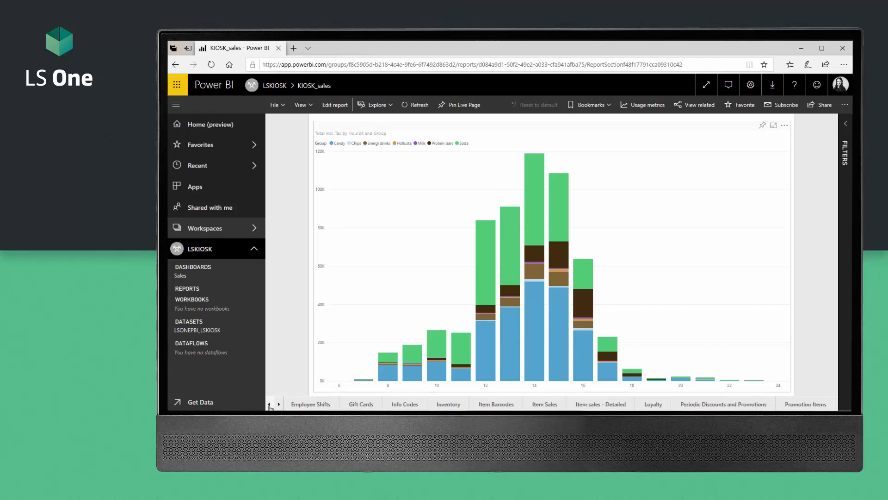
left_click(269, 405)
left_click(269, 405)
left_click(270, 404)
left_click(269, 404)
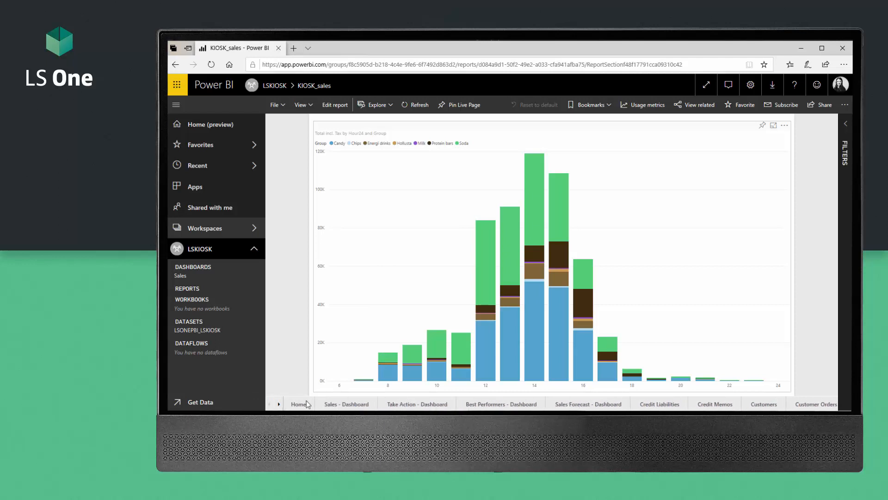
left_click(353, 405)
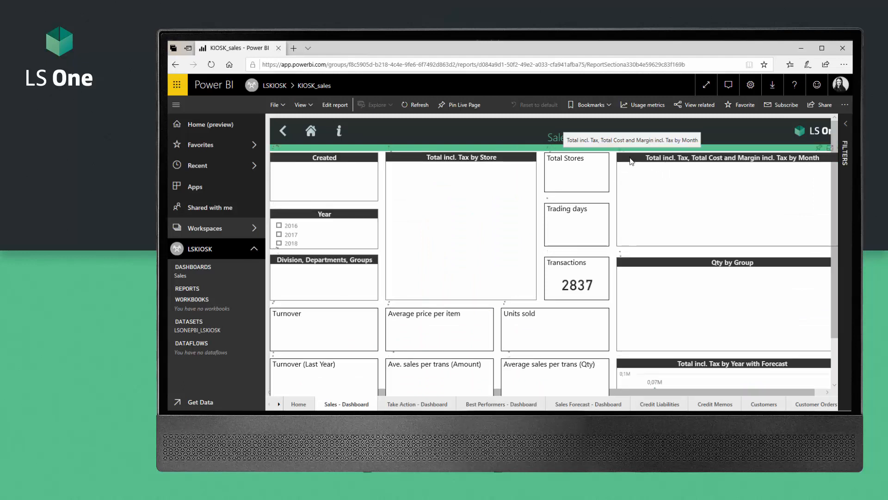
Step: Pin the monthly tax, cost and margin line chart to the existing Sales dashboard
left_click(820, 149)
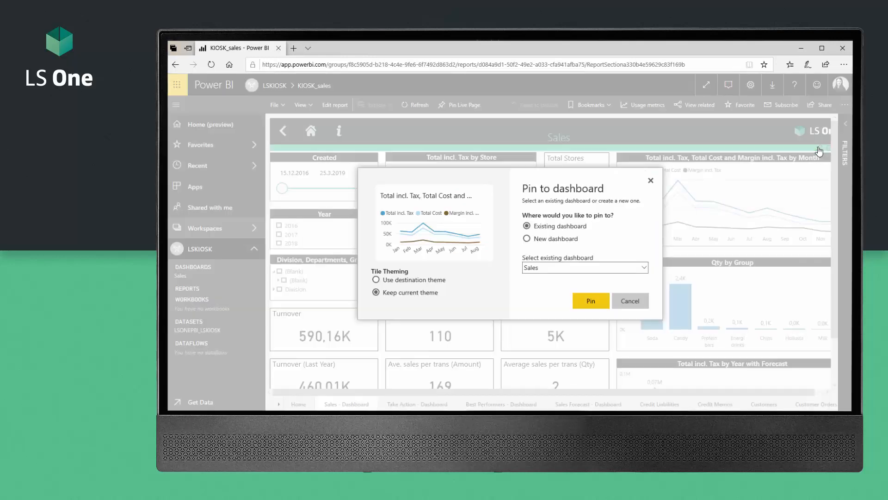
left_click(597, 302)
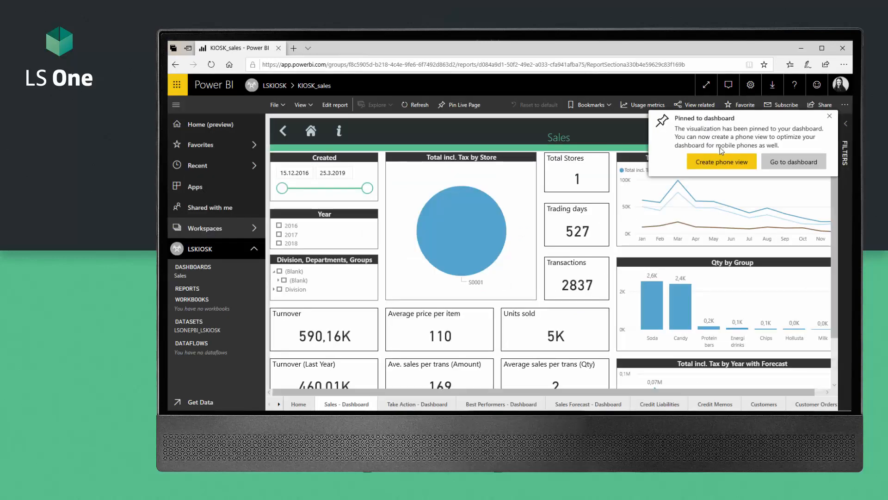
left_click(721, 162)
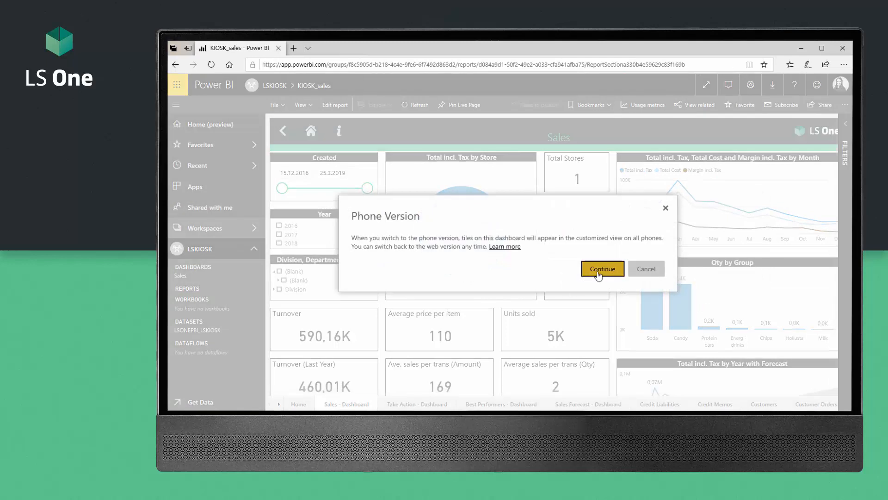
Step: Continue into the Sales dashboard's phone layout, compare phone and web views, then return to LSKIOSK
left_click(600, 270)
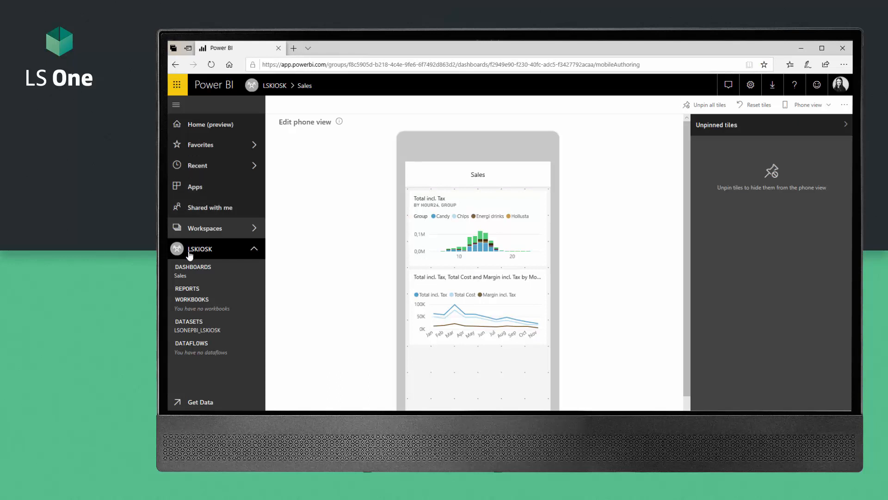
left_click(182, 277)
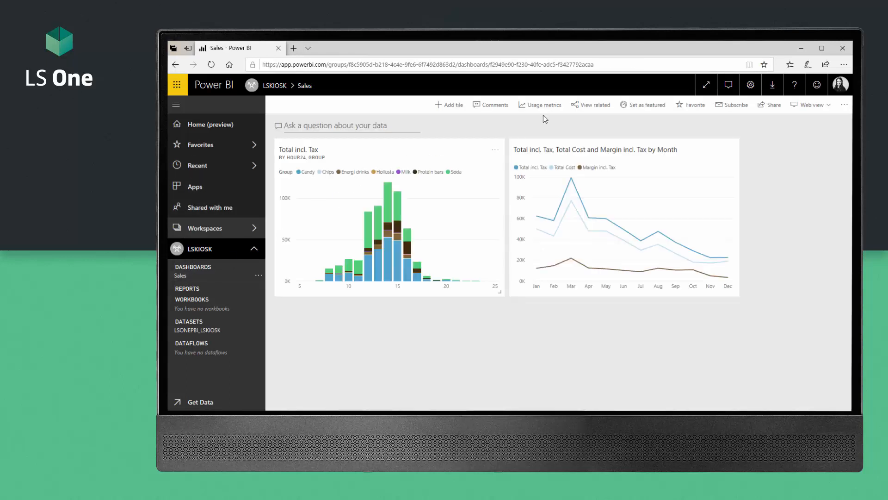
left_click(811, 110)
left_click(807, 134)
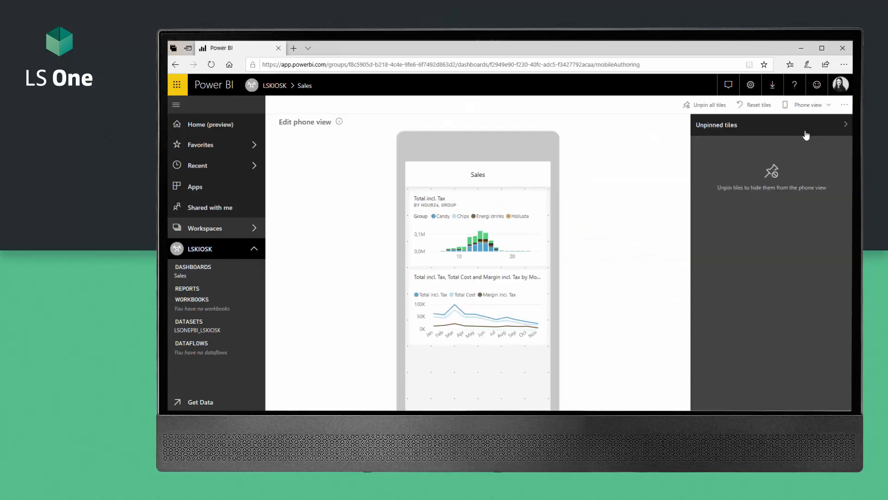
left_click(809, 104)
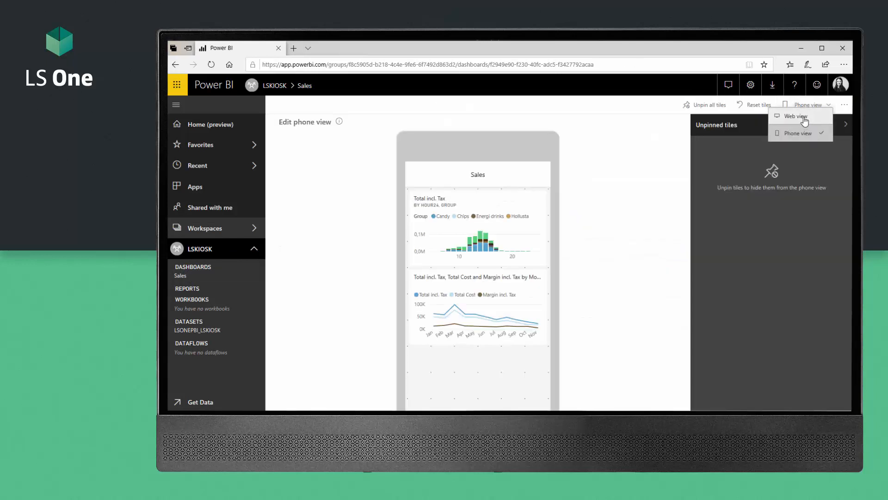
left_click(806, 118)
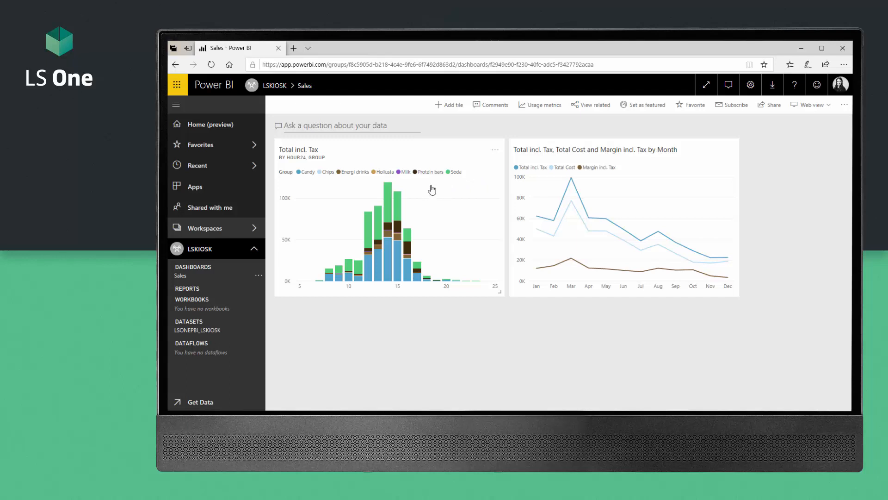
left_click(206, 250)
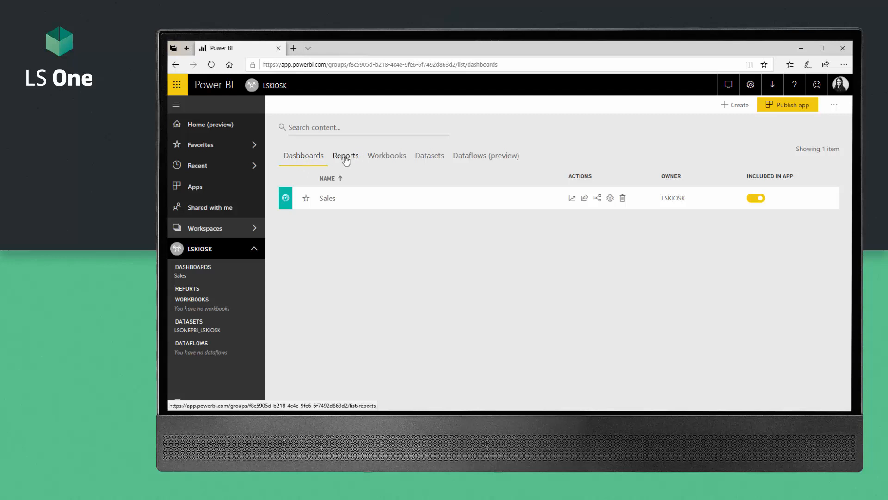
Step: Turn off Included in app for the LSONEPBI_LSKIOSK report, then start Publish app from Dashboards
left_click(345, 158)
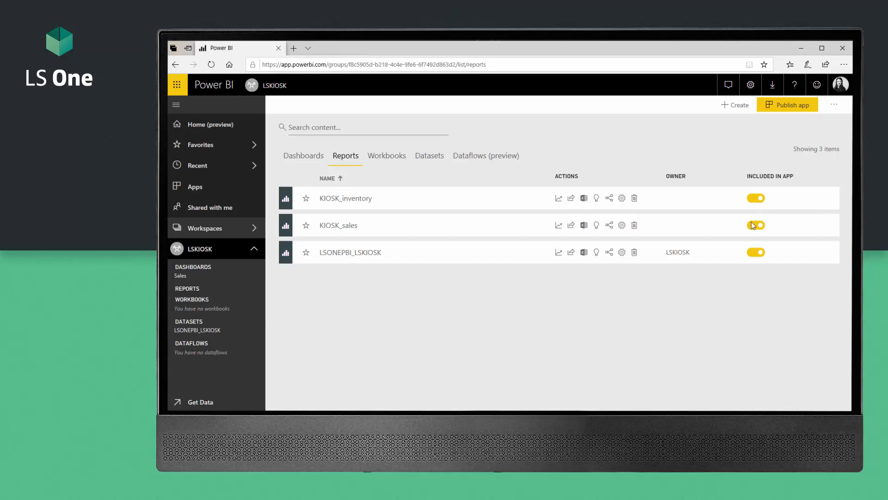
left_click(755, 253)
left_click(293, 156)
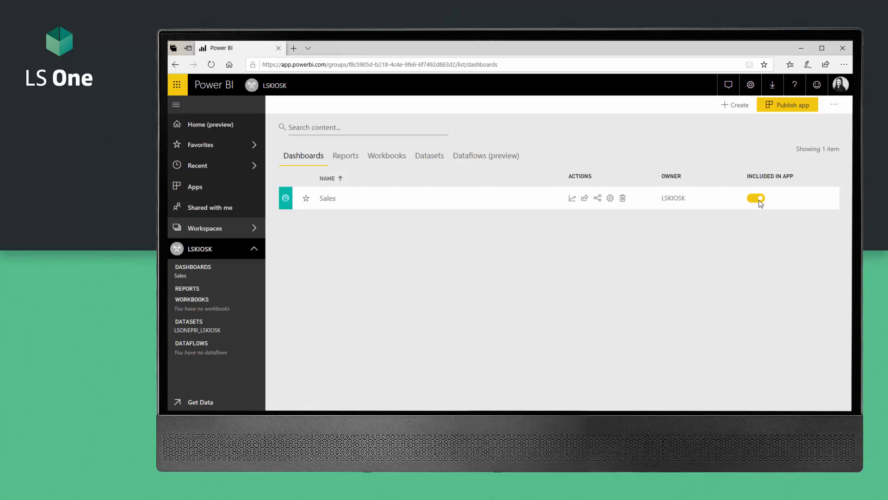
left_click(785, 106)
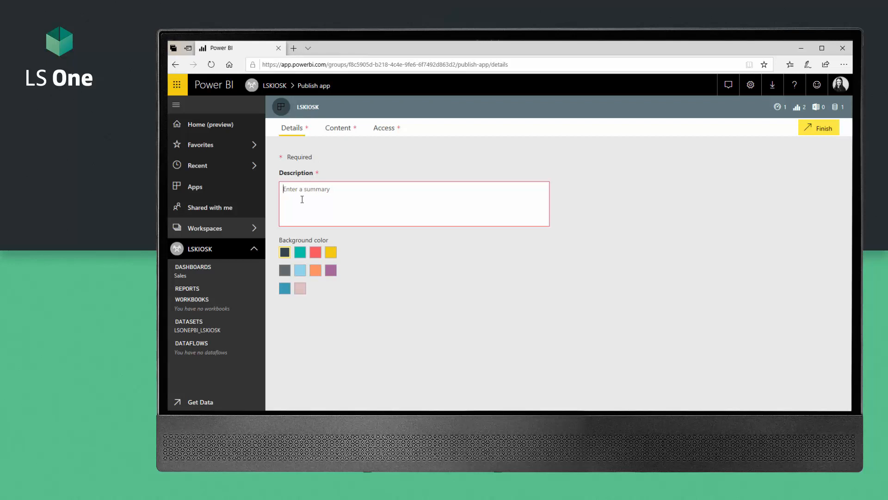
Step: Name the app 'Kiosk app' with a teal colour and make the Sales dashboard its landing page
type("Kiosk app")
left_click(300, 253)
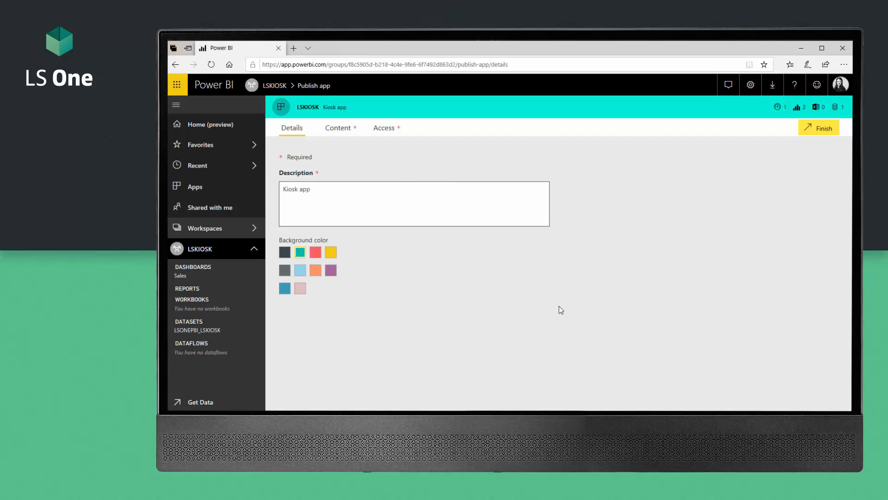
left_click(337, 130)
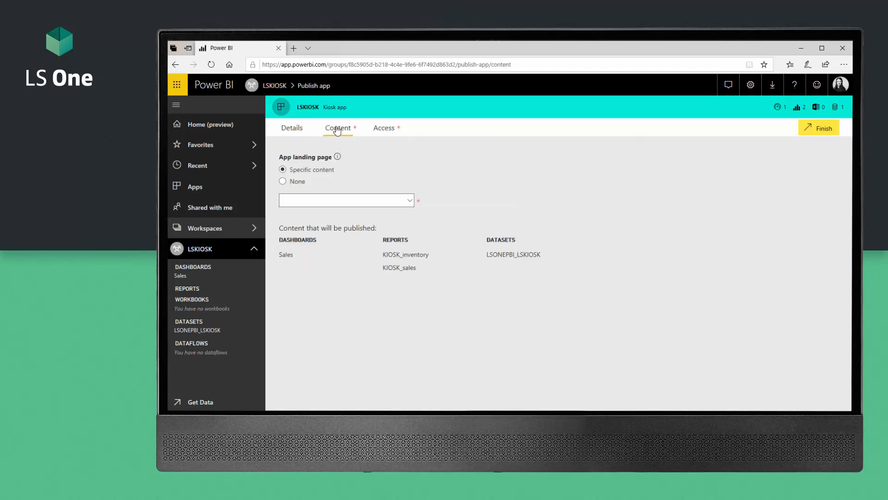
left_click(283, 181)
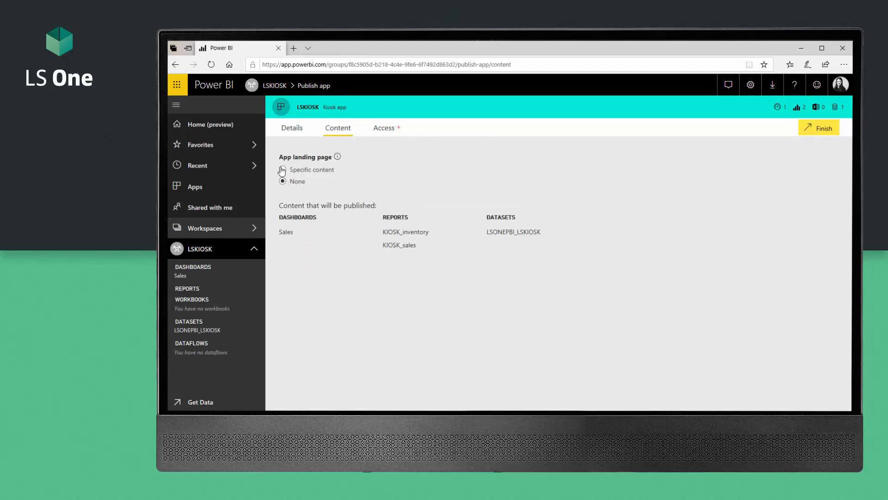
left_click(283, 169)
left_click(408, 201)
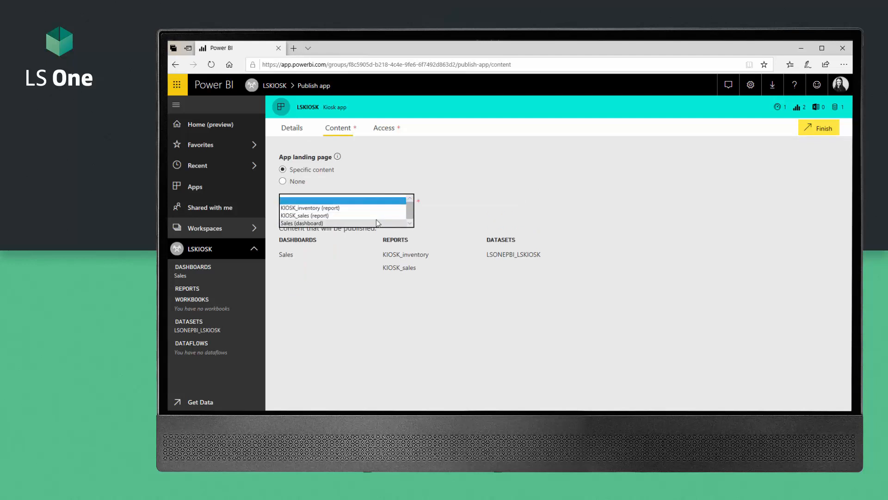
left_click(376, 220)
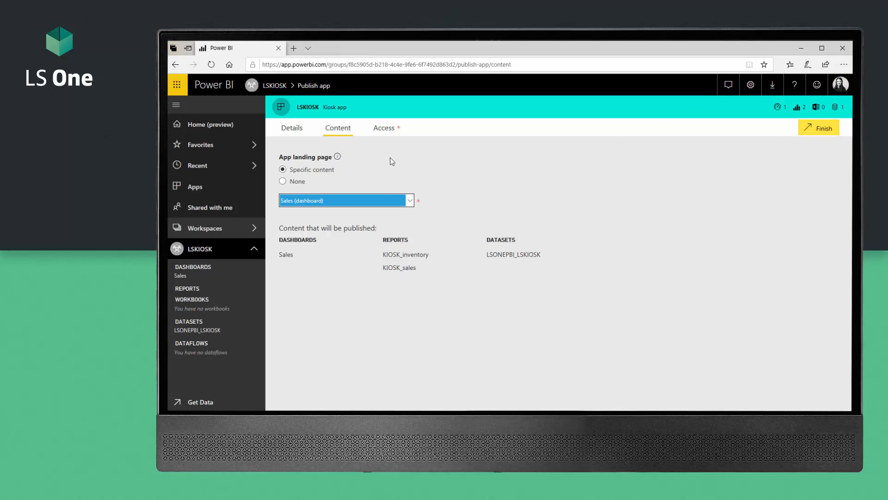
left_click(379, 131)
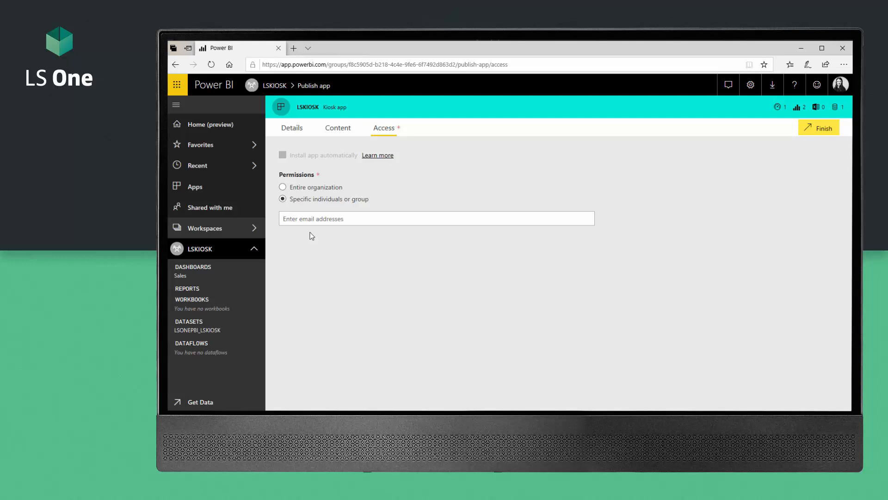
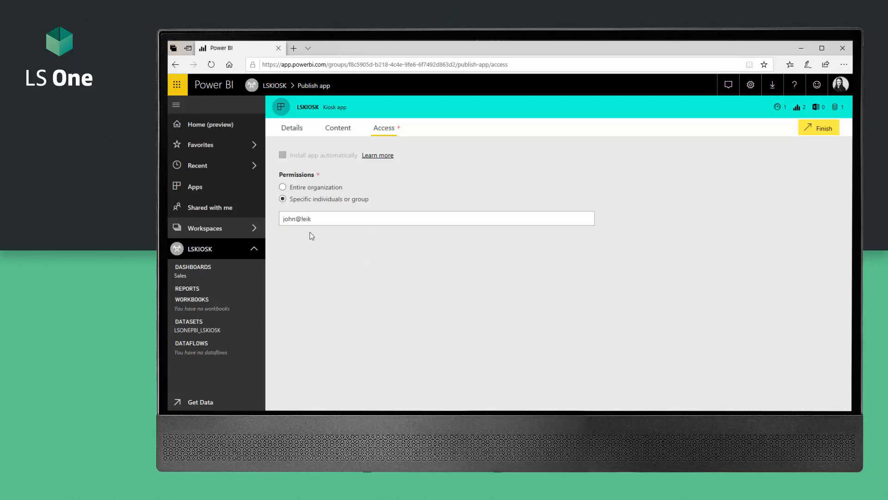
Step: Restrict app access to one specific individual's e-mail address and finish the setup
left_click(817, 129)
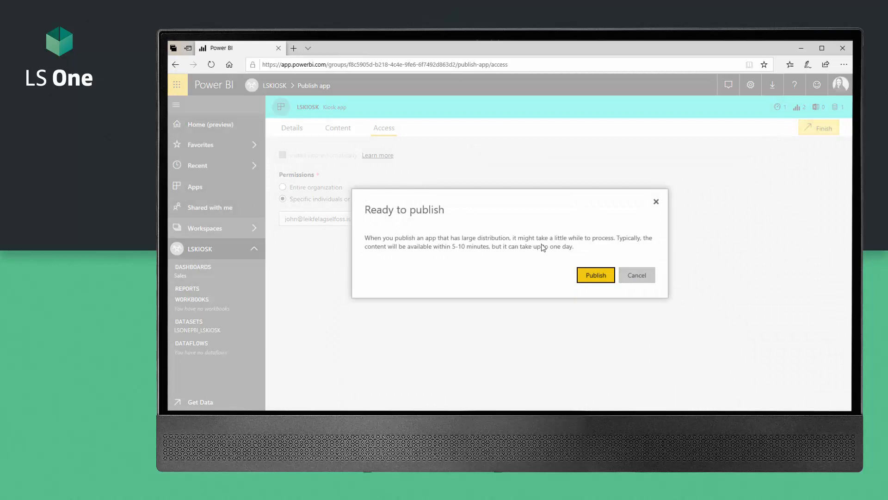
Step: Confirm Publish, copy the LSKIOSK app's share link, and go to the app
left_click(593, 275)
left_click(596, 276)
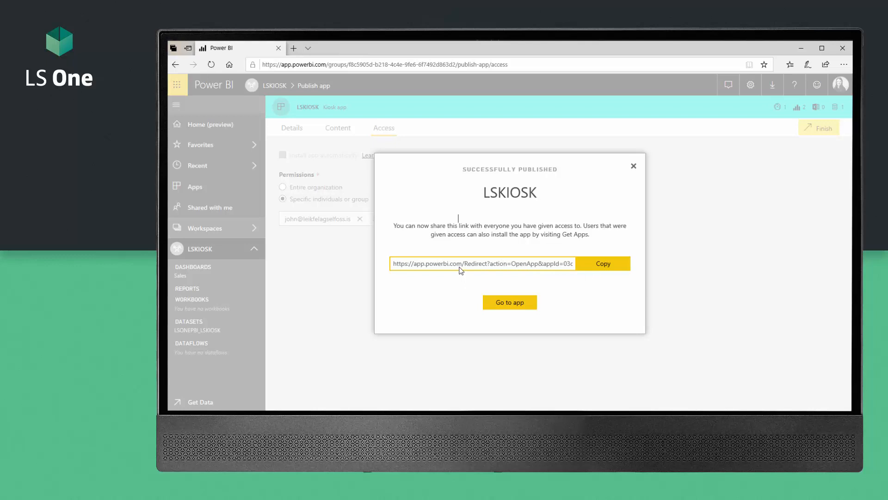
left_click(615, 266)
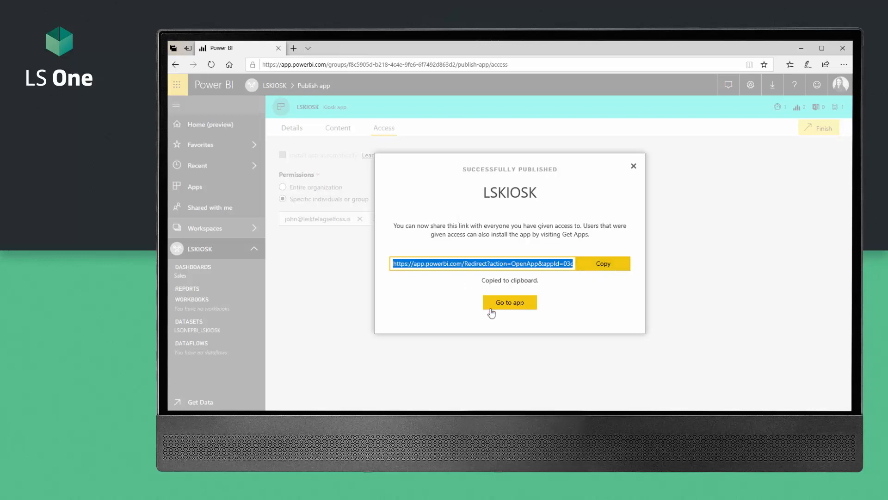
left_click(507, 304)
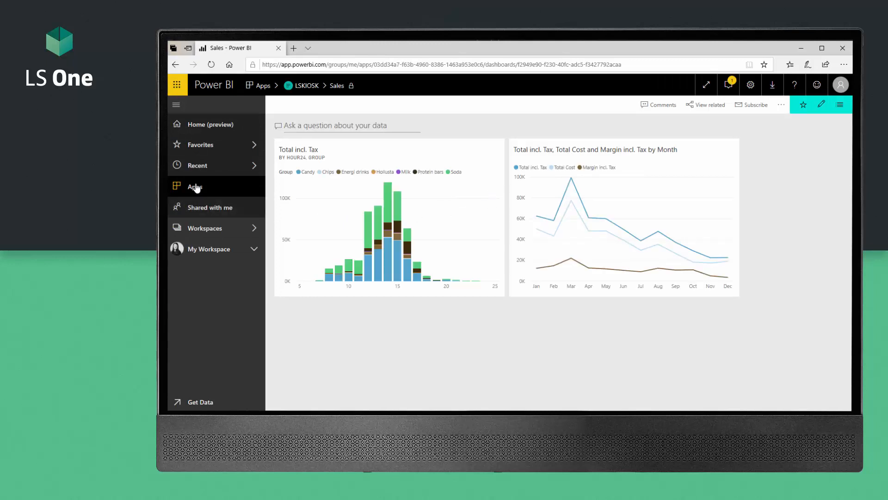
Step: Open the LSKIOSK tile from the installed Apps list
left_click(198, 186)
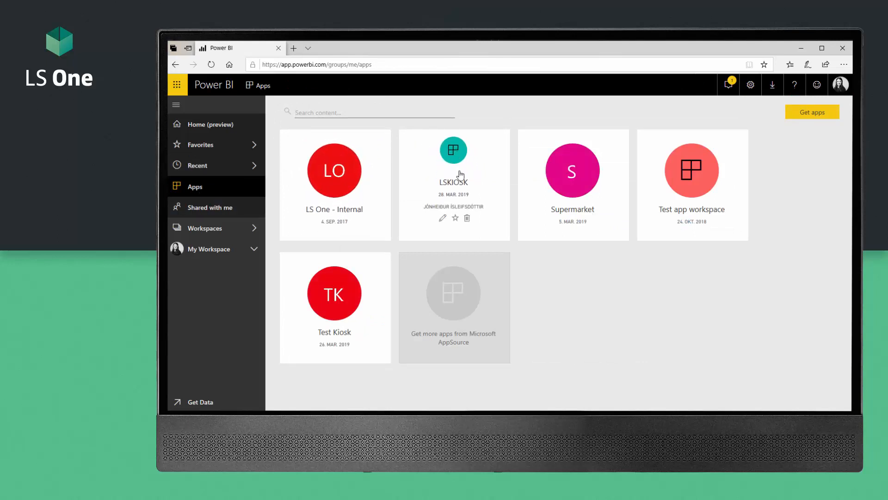
left_click(463, 193)
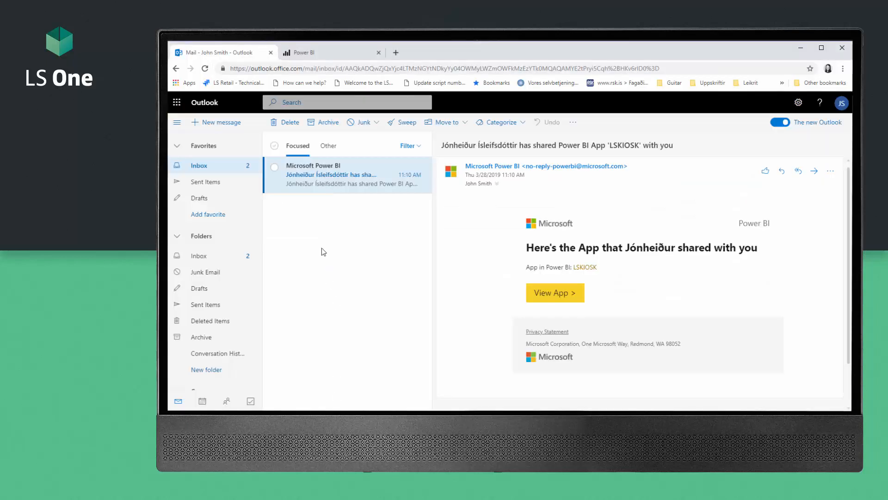
Step: Use View App in the Power BI share e-mail to open the LSKIOSK app
left_click(550, 292)
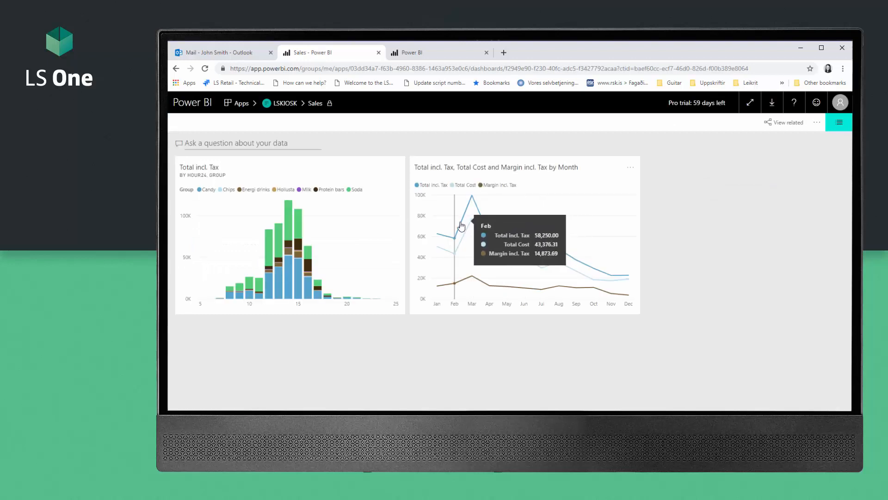
Step: Open the KIOSK_inventory report from the LSKIOSK app's content list
left_click(839, 124)
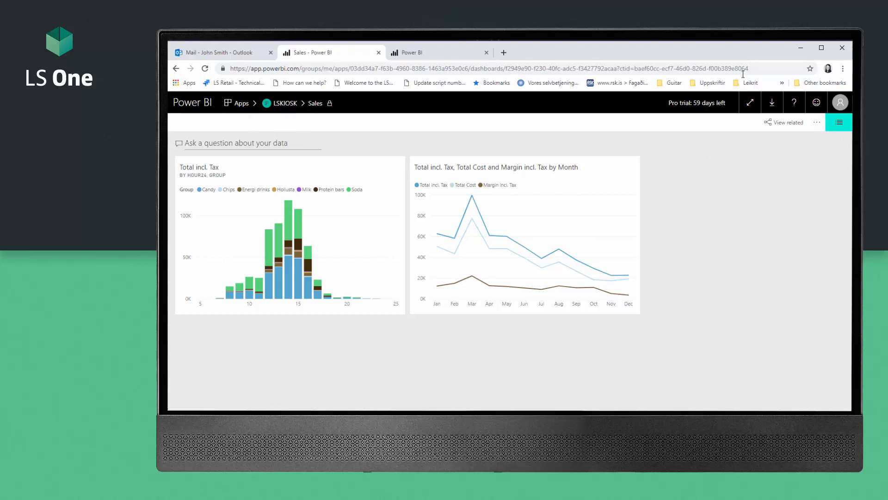
left_click(818, 123)
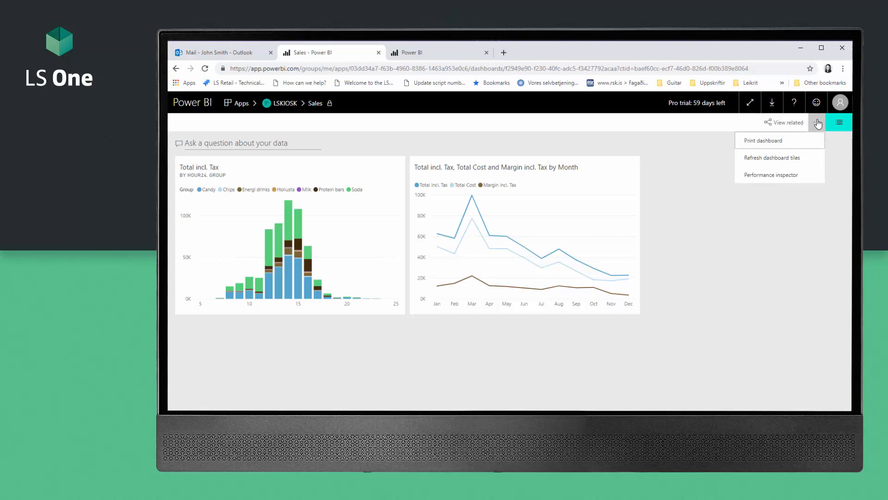
left_click(834, 123)
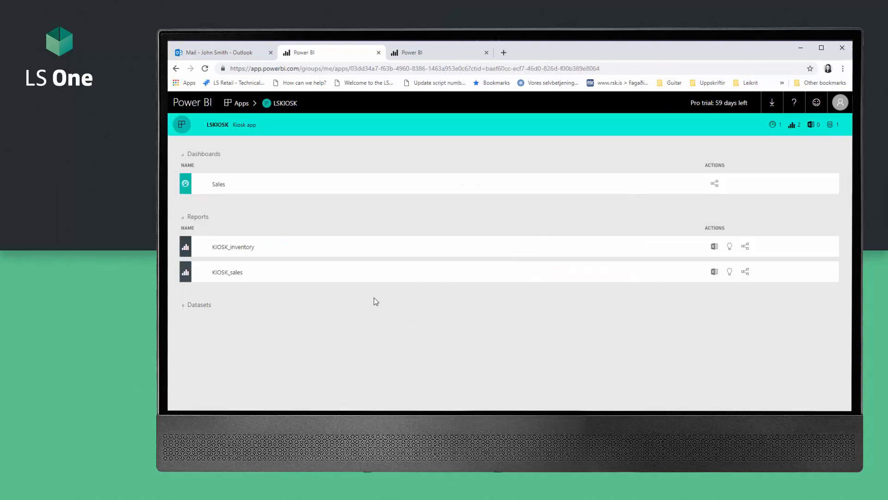
left_click(226, 250)
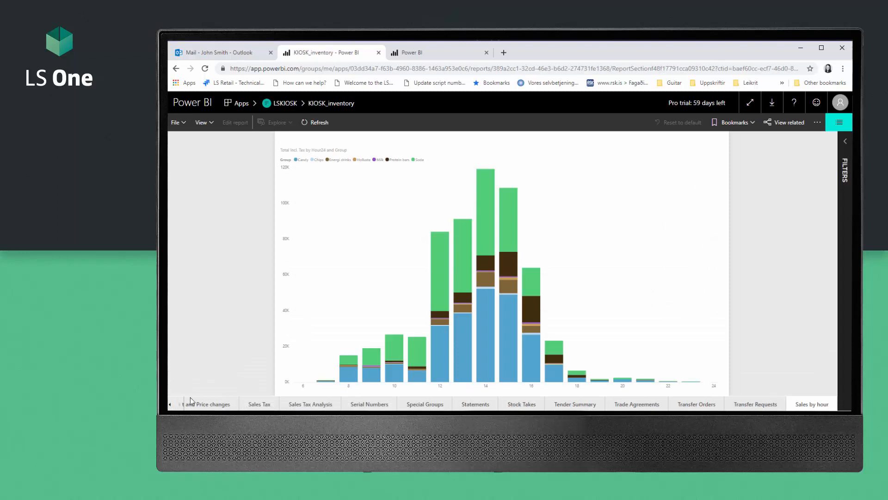
Step: View the Sales with Discounts and Price changes page, then return to the Sales dashboard
left_click(209, 404)
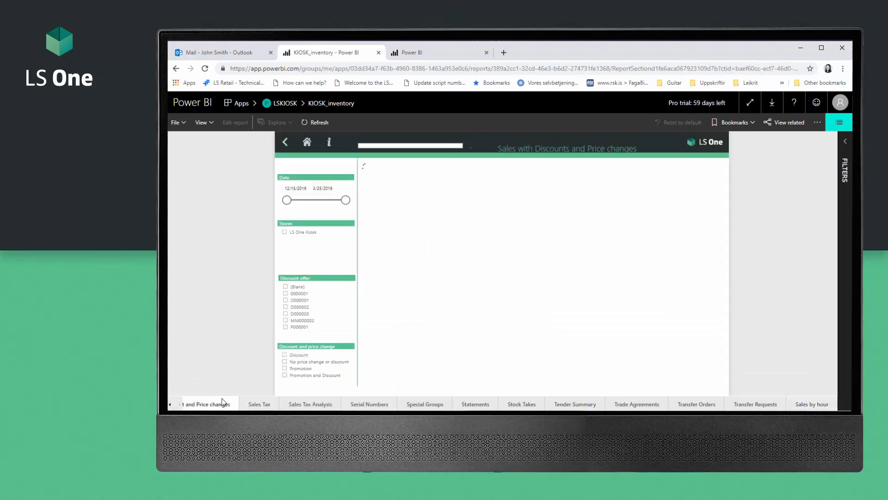
left_click(838, 123)
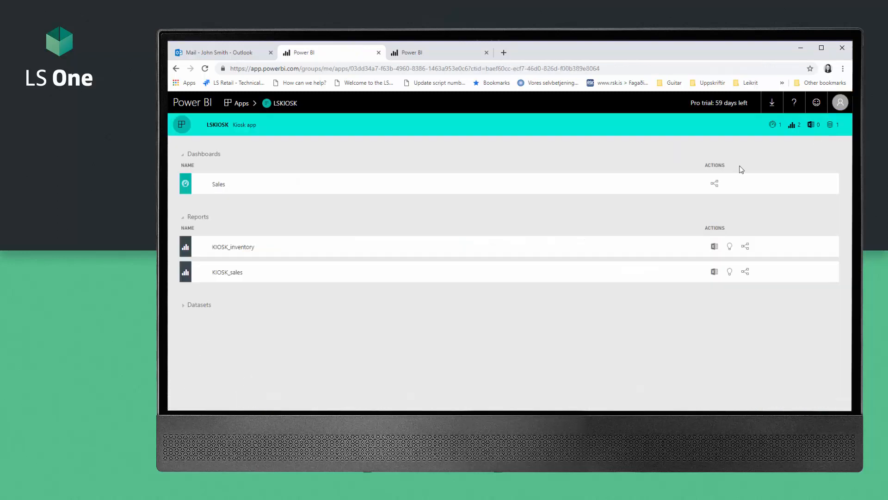
left_click(248, 185)
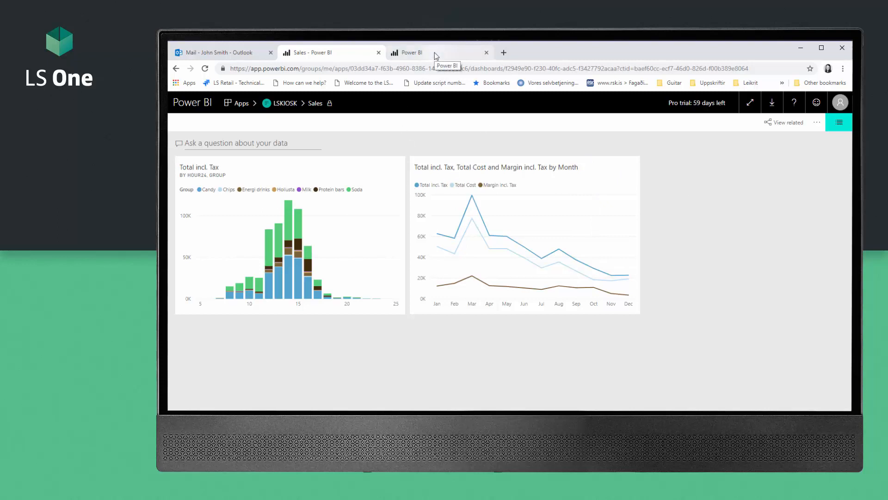
Step: Switch between the Outlook and Power BI tabs and view the empty Shared with me page
left_click(213, 55)
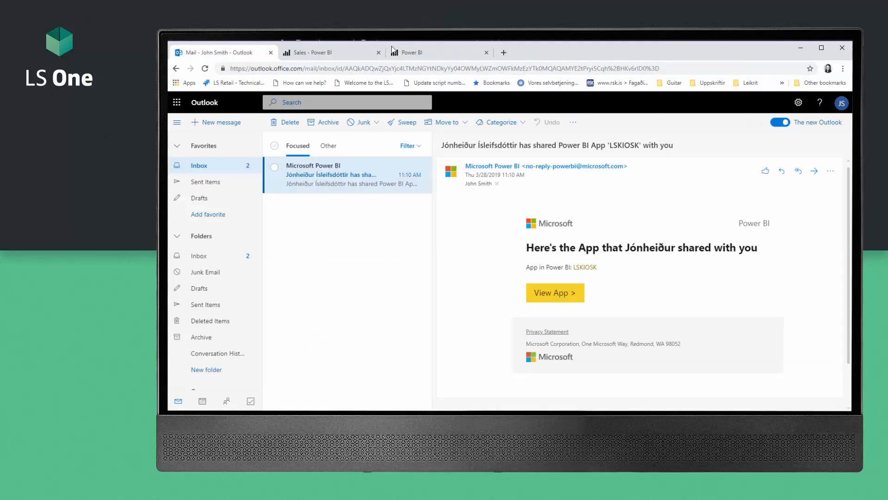
left_click(437, 49)
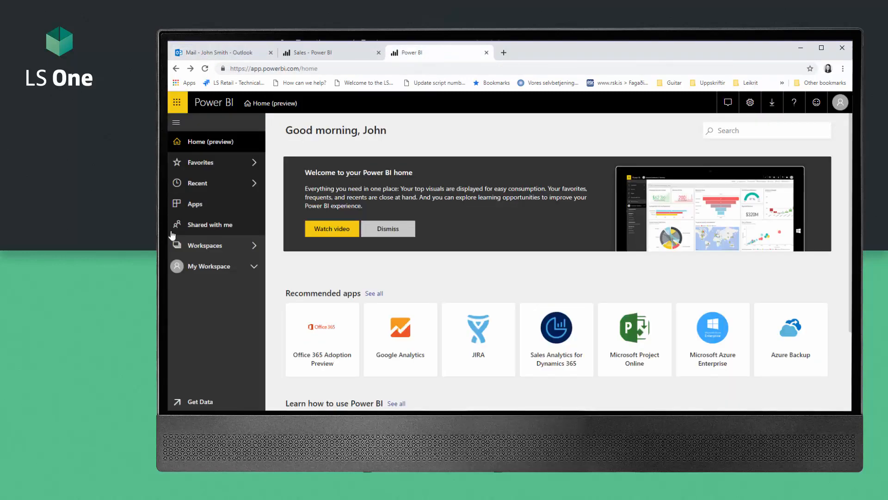
left_click(230, 226)
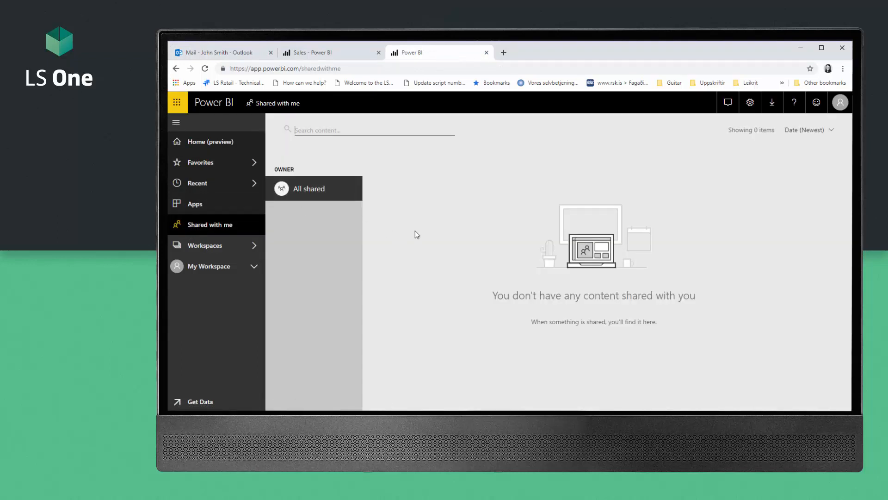
left_click(329, 55)
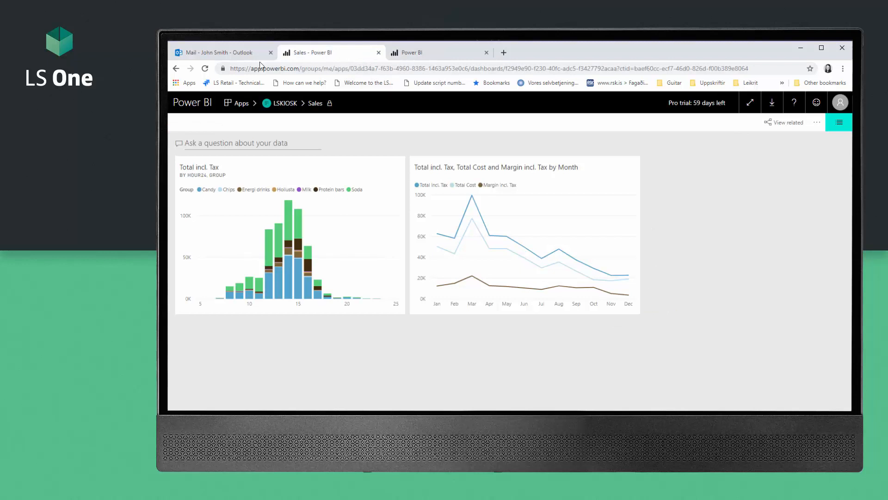
left_click(219, 55)
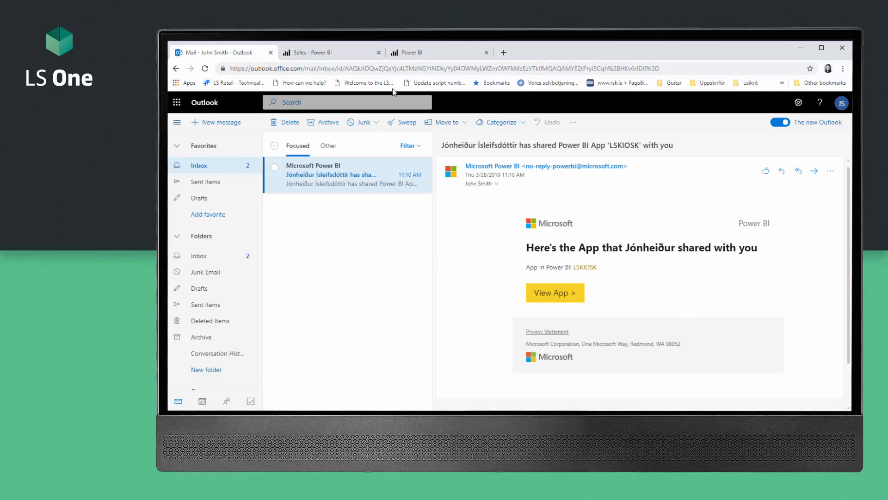
left_click(323, 51)
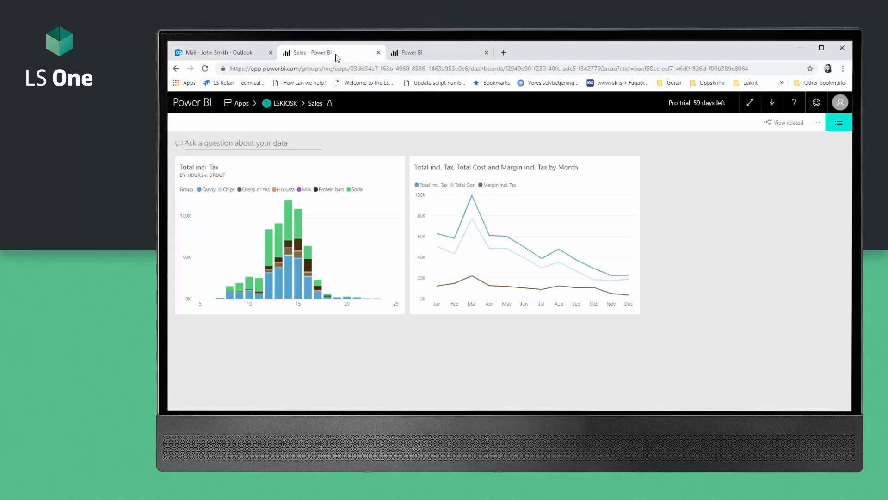
left_click(425, 51)
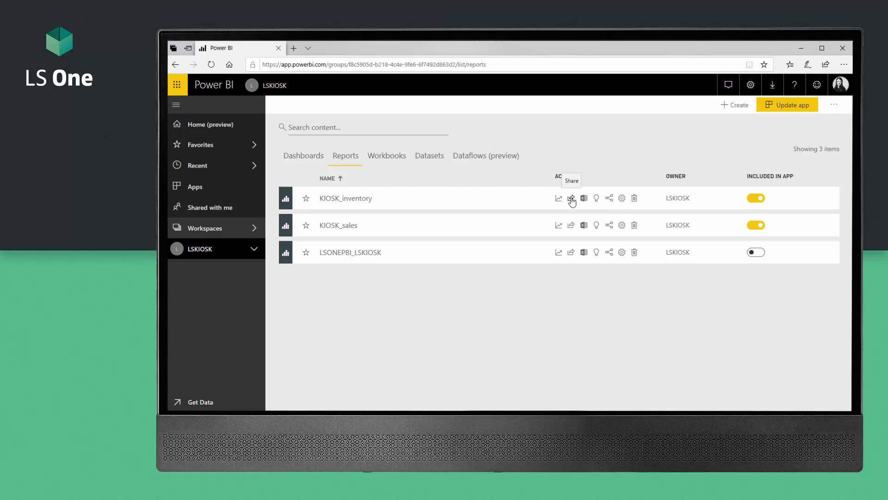
Step: Grant the recipient's e-mail address access to KIOSK_inventory with resharing and e-mail notification
left_click(572, 199)
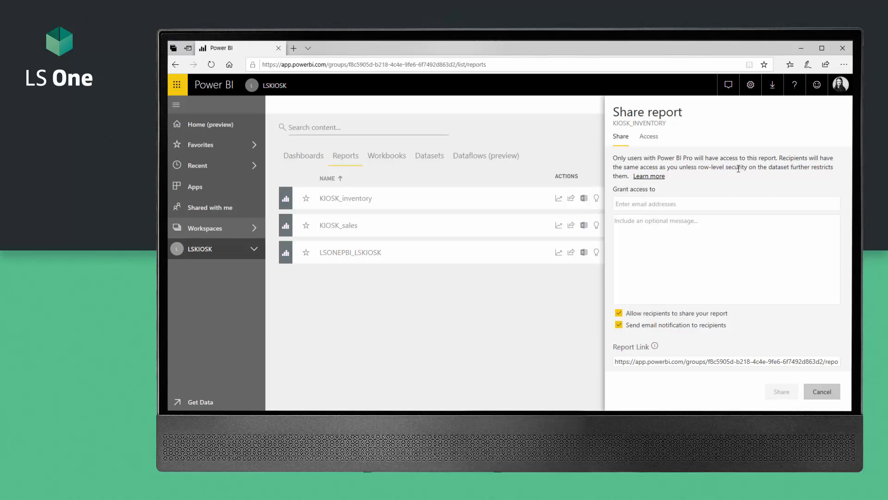
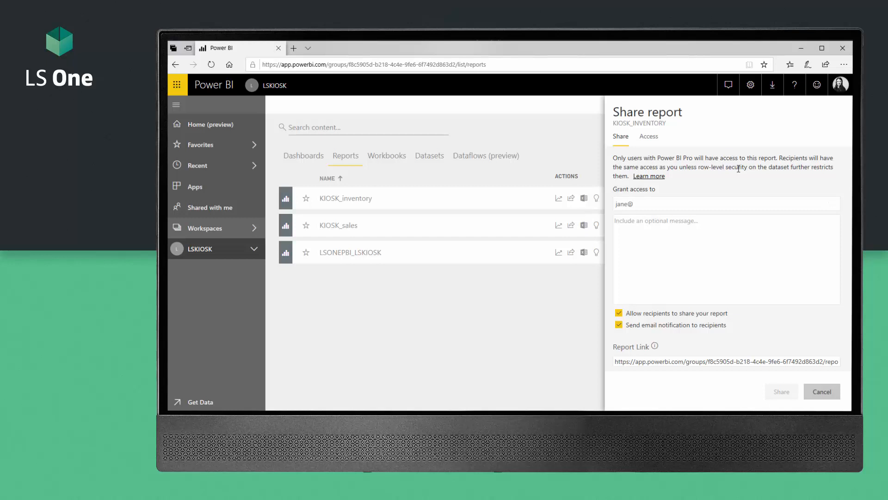
left_click(717, 291)
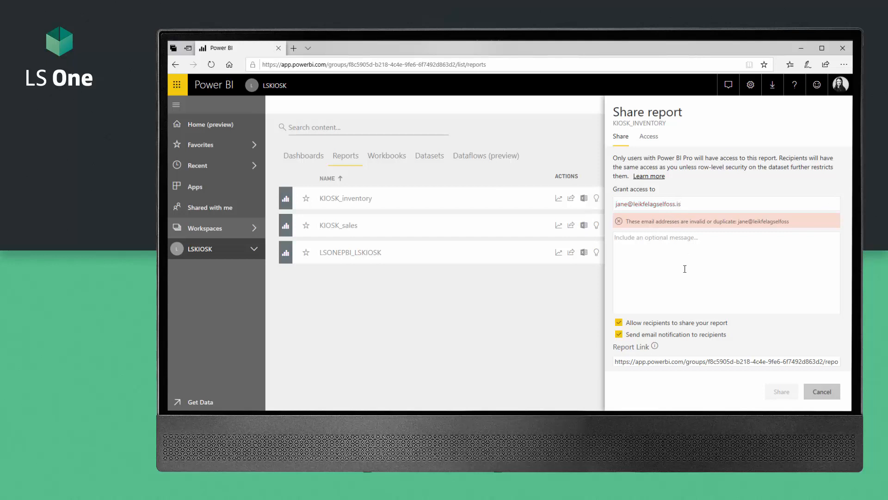
left_click(717, 268)
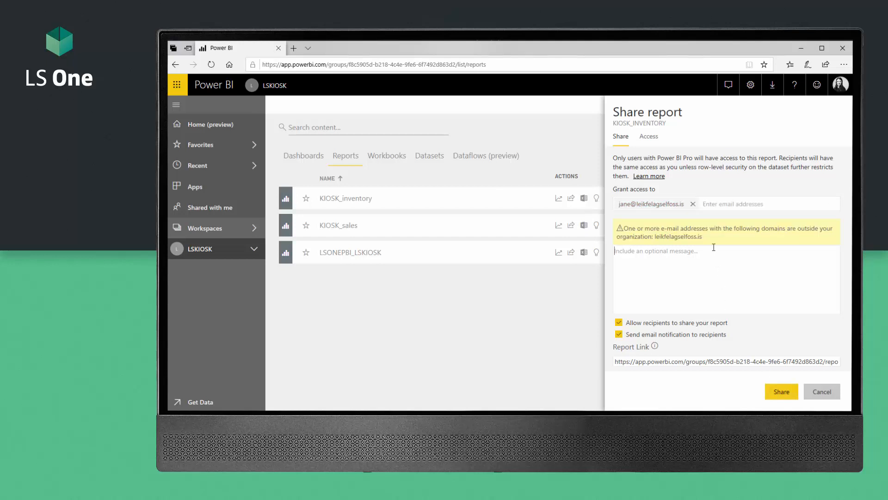
left_click(782, 392)
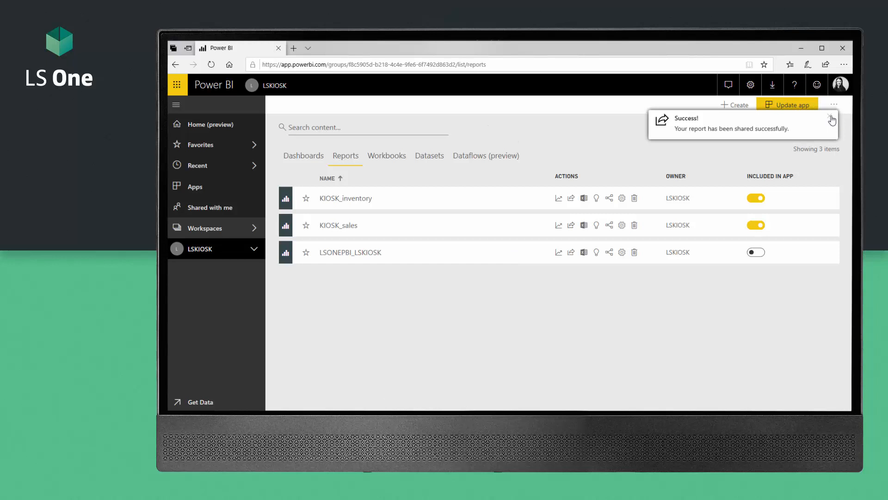
left_click(832, 119)
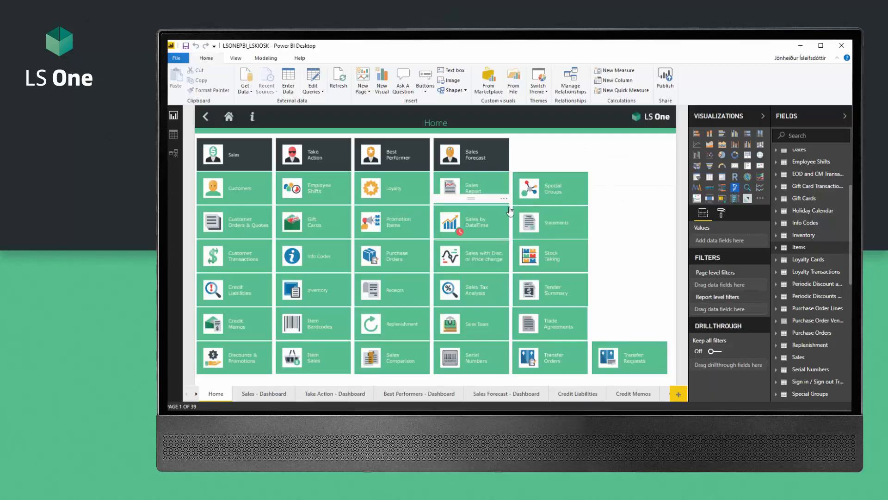
Step: Refresh the LSONEPBI_LSKIOSK report's data in Power BI Desktop
left_click(339, 81)
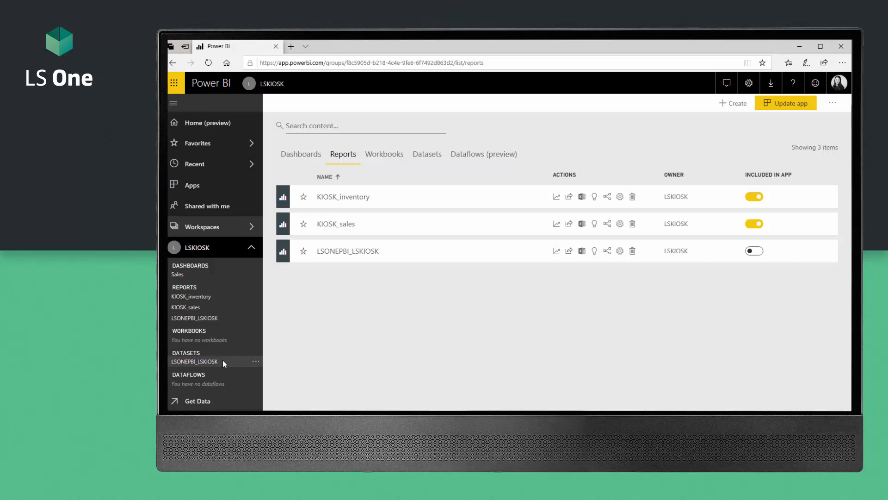
Step: Run Refresh now on the LSONEPBI_LSKIOSK dataset and close the resulting gateway error
left_click(257, 362)
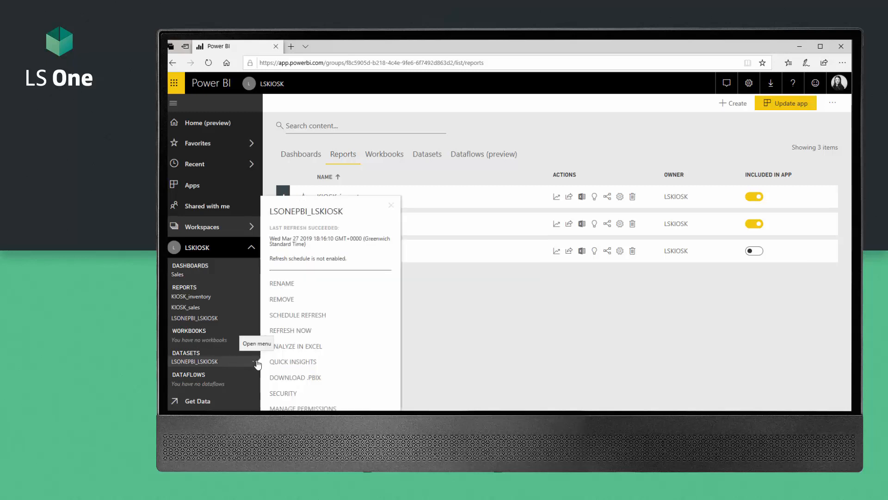
left_click(308, 330)
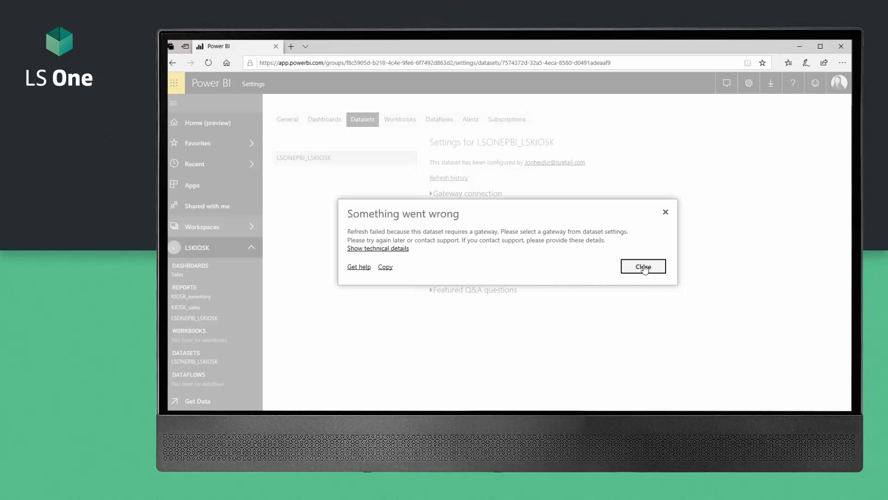
left_click(645, 268)
left_click(645, 267)
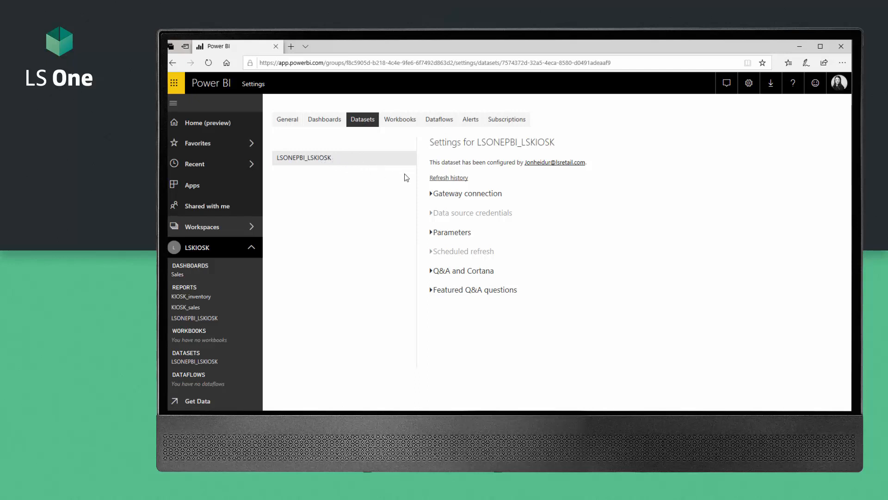
Step: Download and run PowerBIGatewayInstaller.exe from the Data Gateway download page
left_click(431, 195)
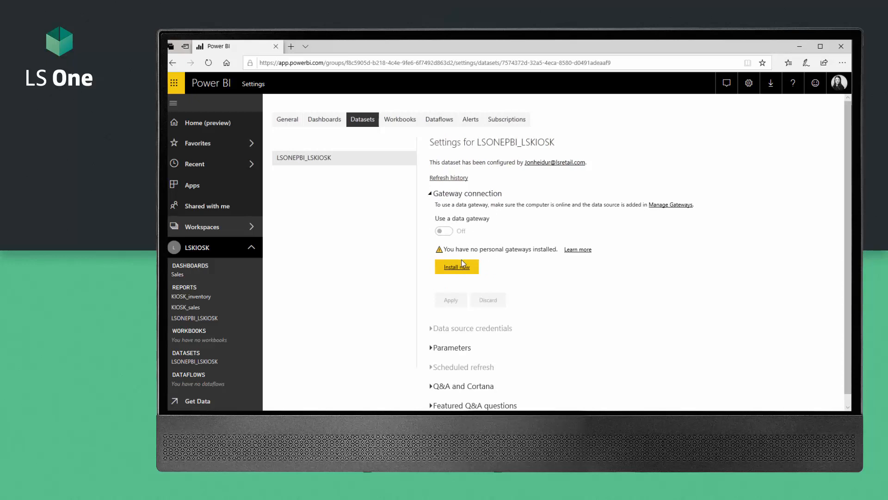
left_click(464, 263)
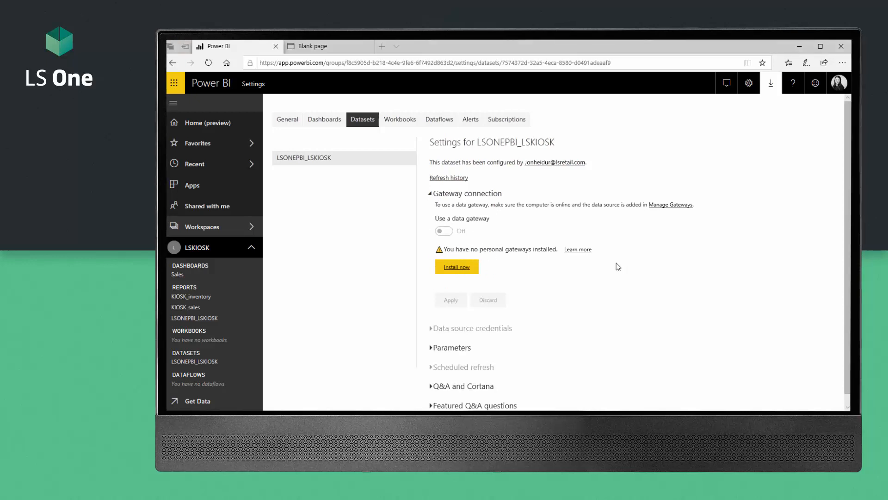
left_click(770, 84)
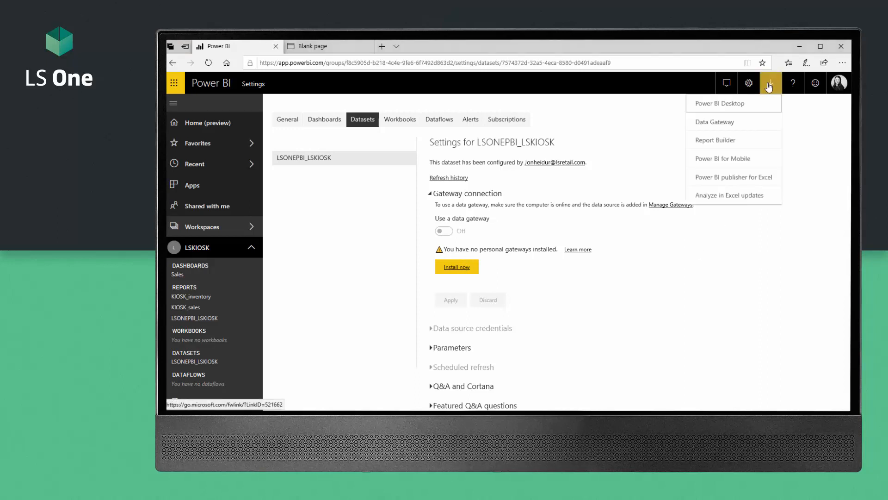
left_click(742, 122)
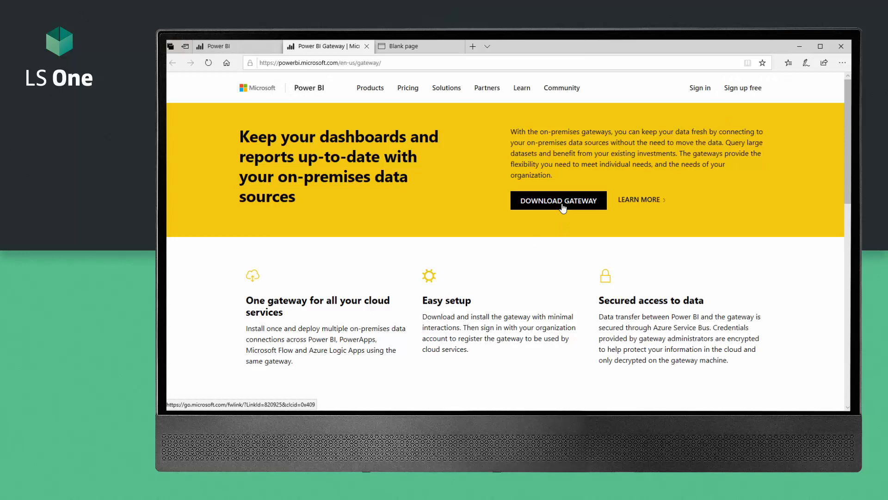
left_click(563, 207)
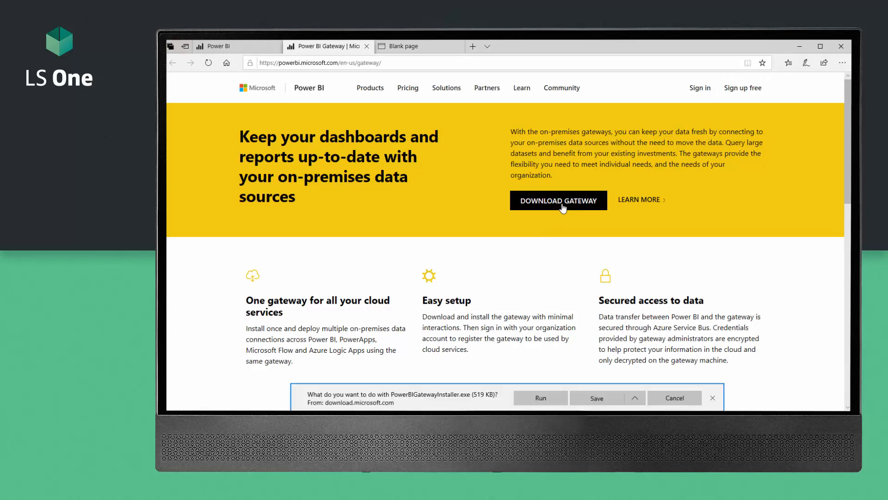
left_click(540, 398)
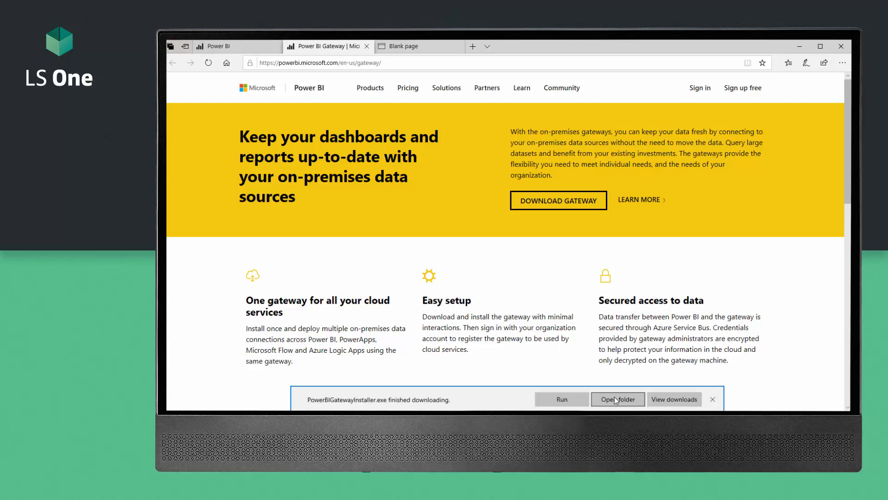
Step: Install the recommended gateway to C:\Program Files\On-premises data gateway, accepting the terms
left_click(615, 399)
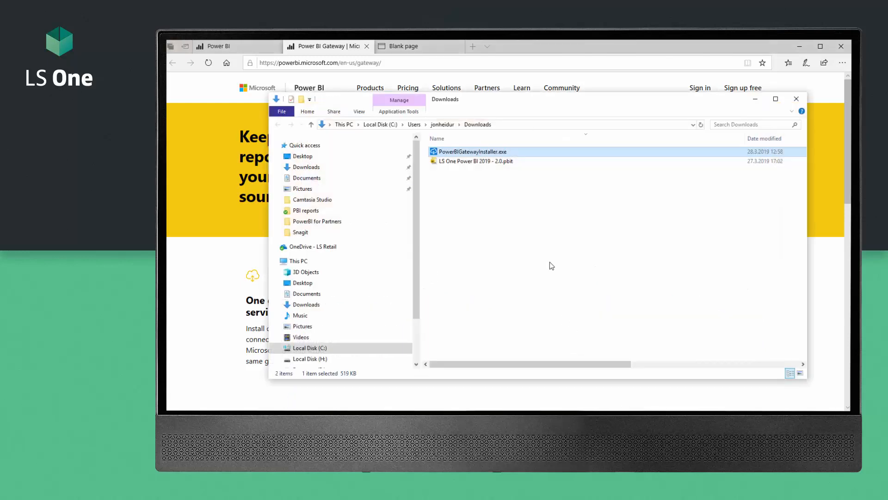
double_click(476, 154)
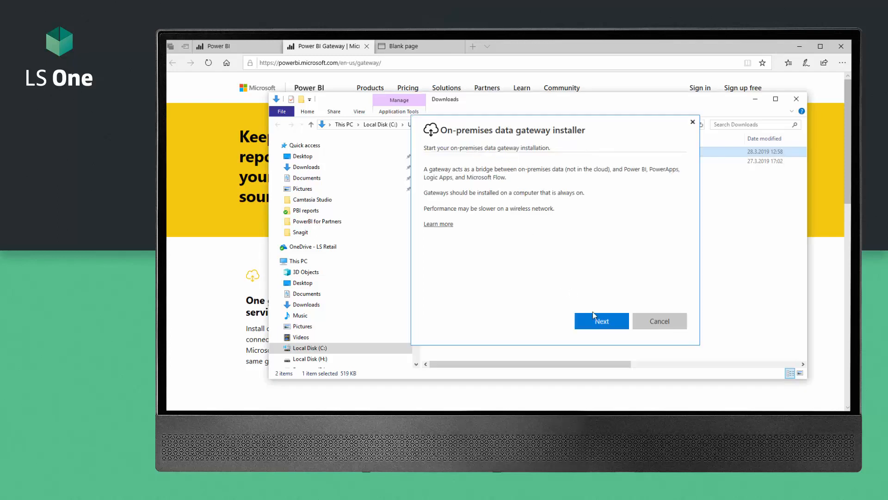
left_click(596, 328)
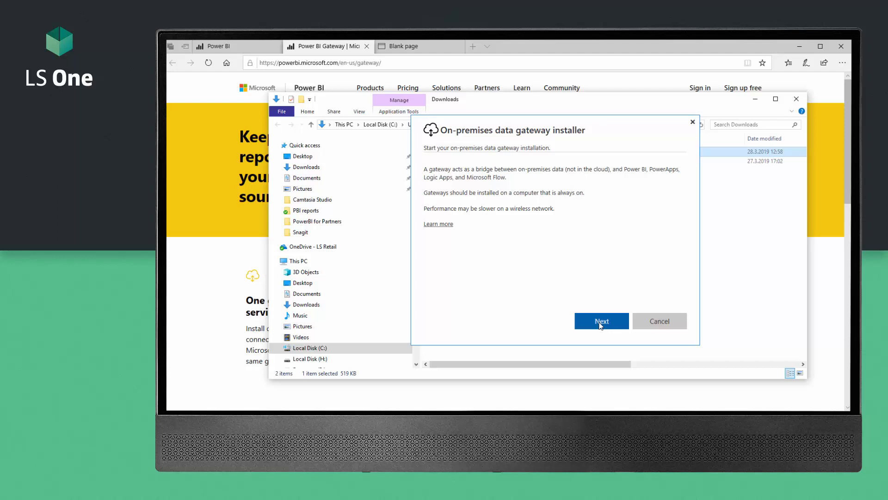
left_click(600, 325)
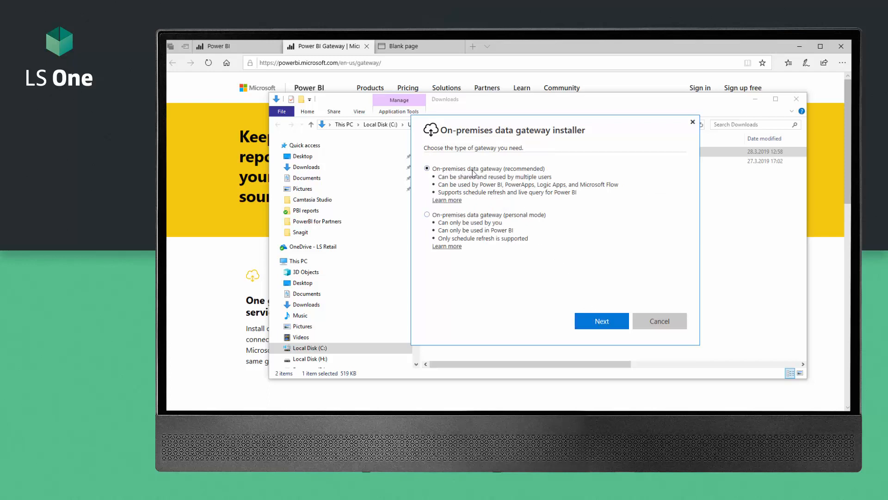
left_click(607, 324)
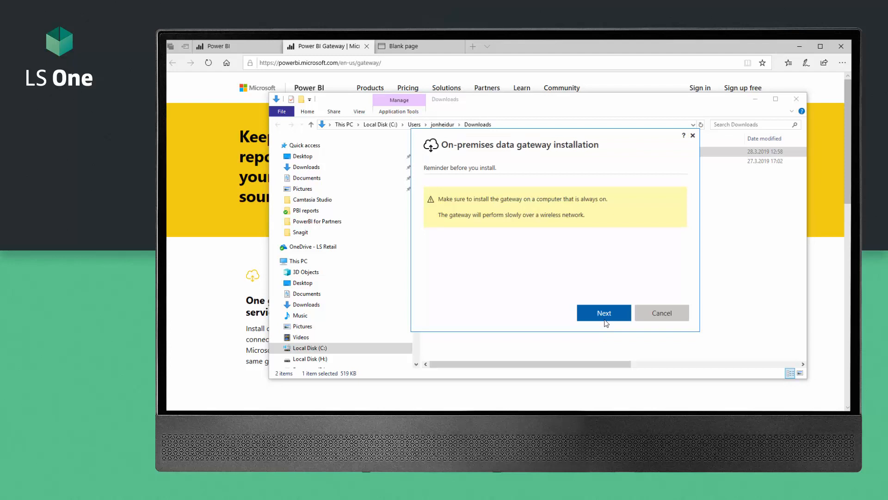
left_click(609, 317)
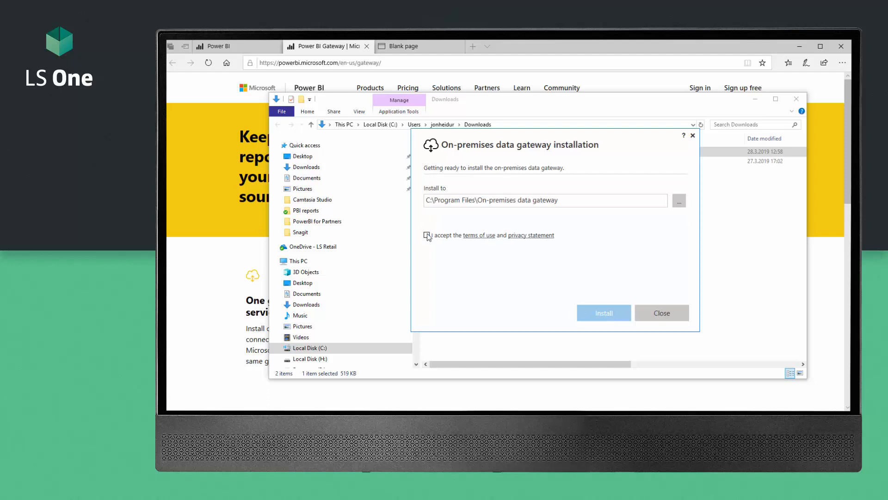
left_click(426, 235)
left_click(623, 312)
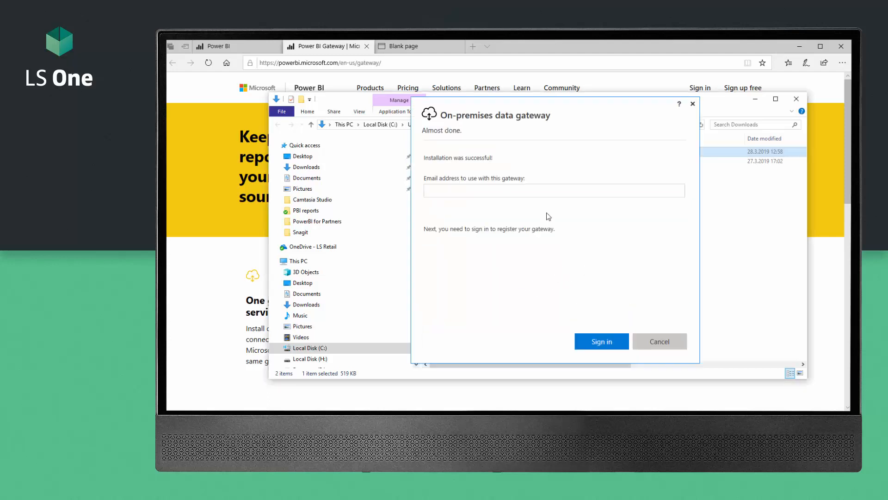
Step: Enter the account e-mail address in the gateway installer's sign-in field
left_click(532, 193)
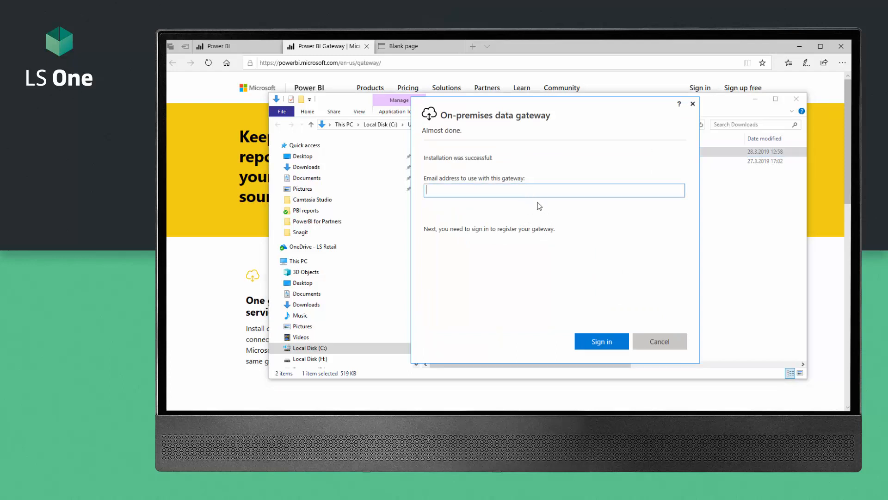
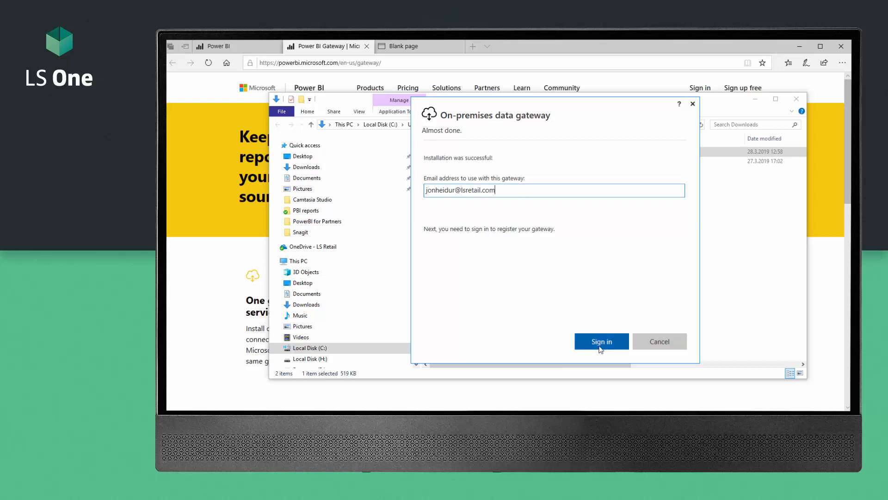
Step: Sign in with the account password
left_click(600, 342)
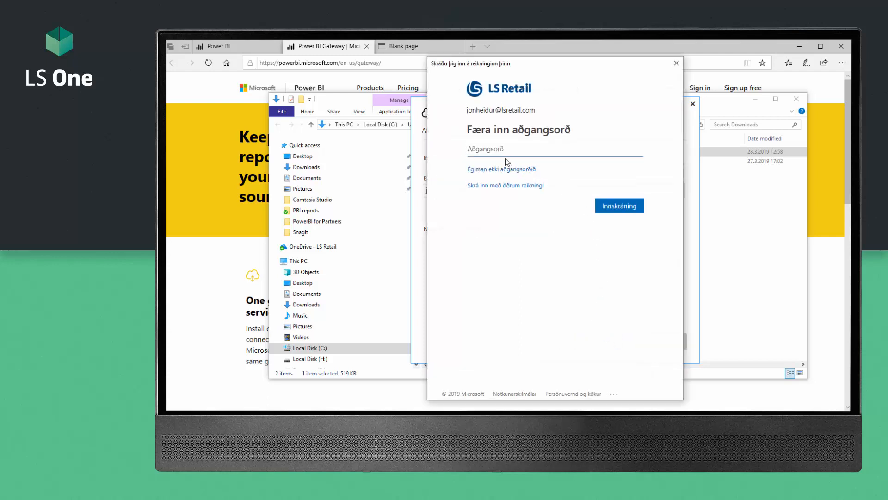
type("•••••••••••")
key("Tab")
key("Return")
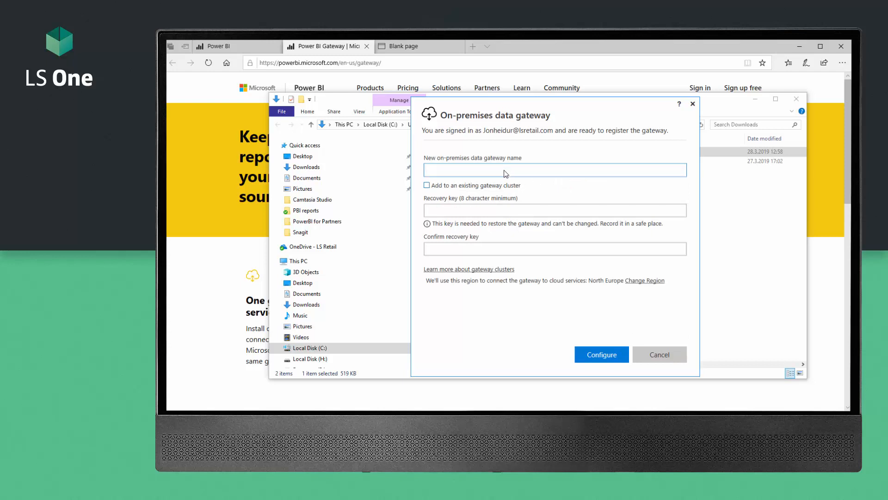
Step: Name the gateway 'LSKIOSK on server', enter and confirm the recovery key, and configure it
type("LSKIOSK on server")
left_click(447, 213)
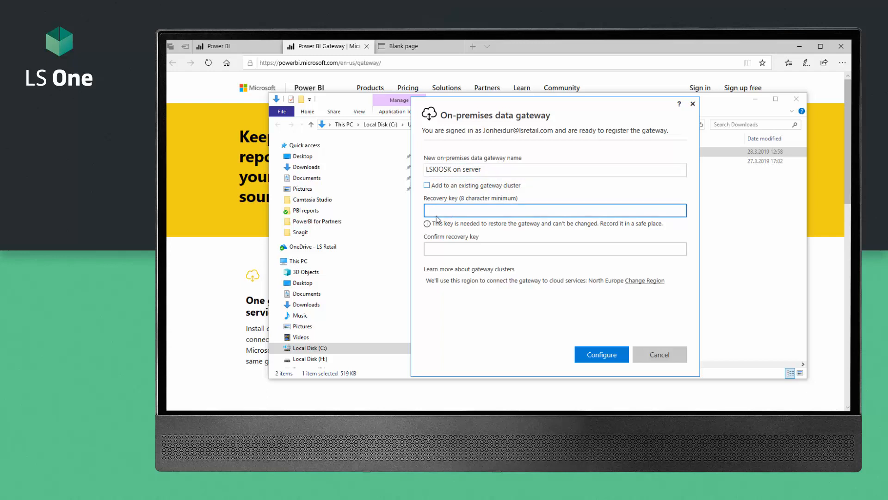
type("••••••••••")
left_click(446, 249)
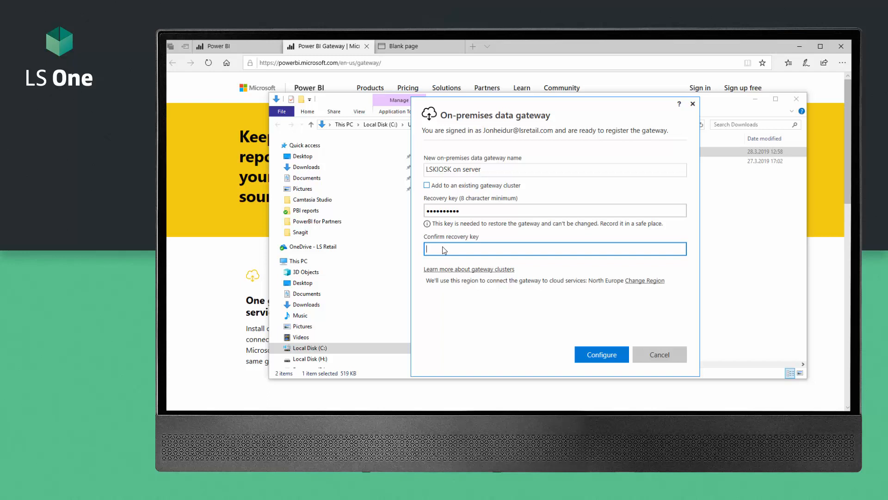
type("•••••••••")
left_click(604, 353)
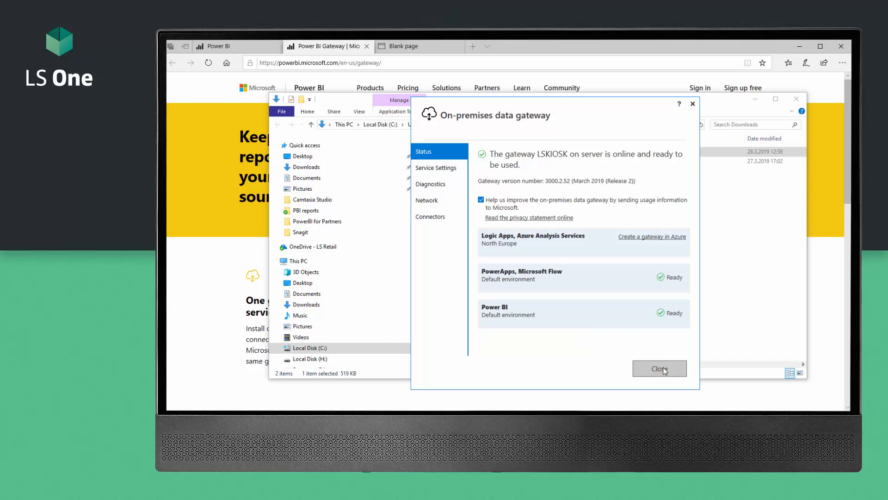
Step: Review the gateway's Service Settings, Diagnostics, Network and Connectors tabs, then close the window
left_click(445, 168)
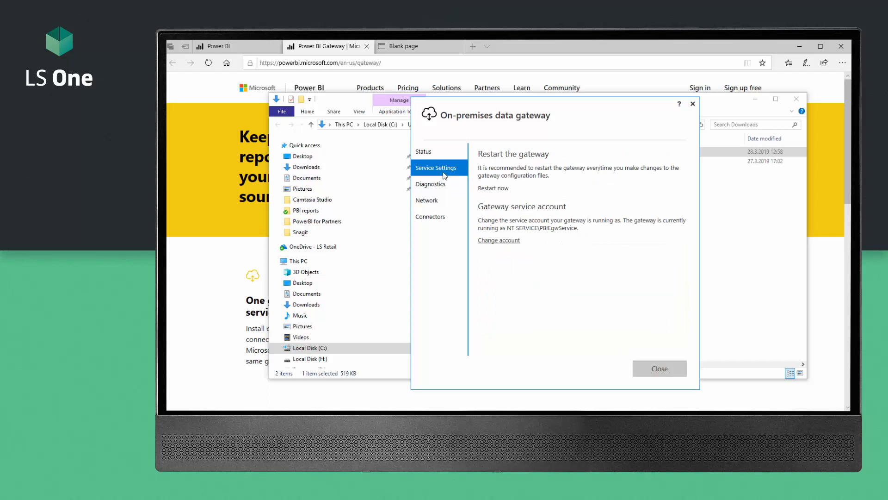
left_click(432, 186)
left_click(431, 201)
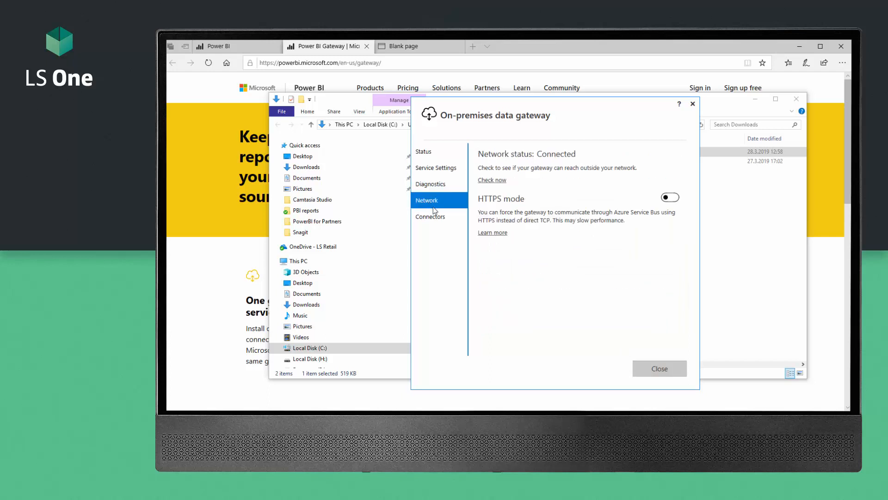
left_click(431, 222)
left_click(431, 153)
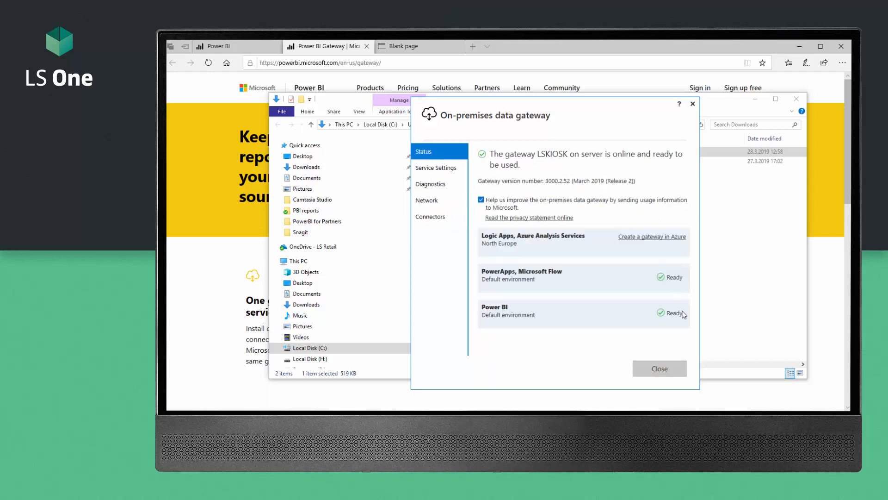
left_click(660, 369)
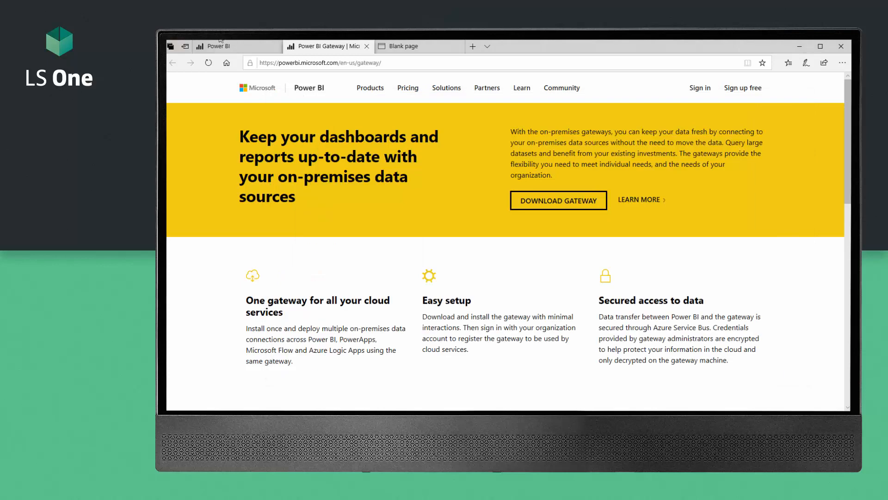
Step: Reload the dataset settings, expand Gateway connection and open the LSKIOSK on server gateway's settings
left_click(231, 46)
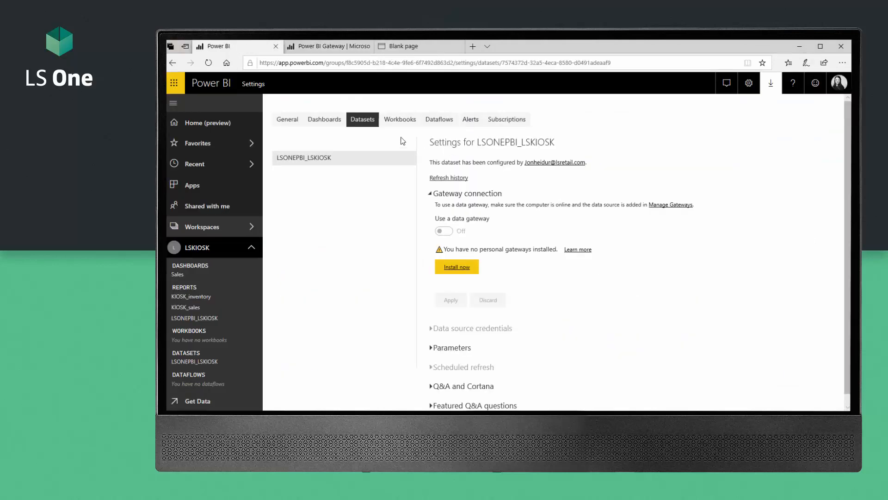
left_click(214, 65)
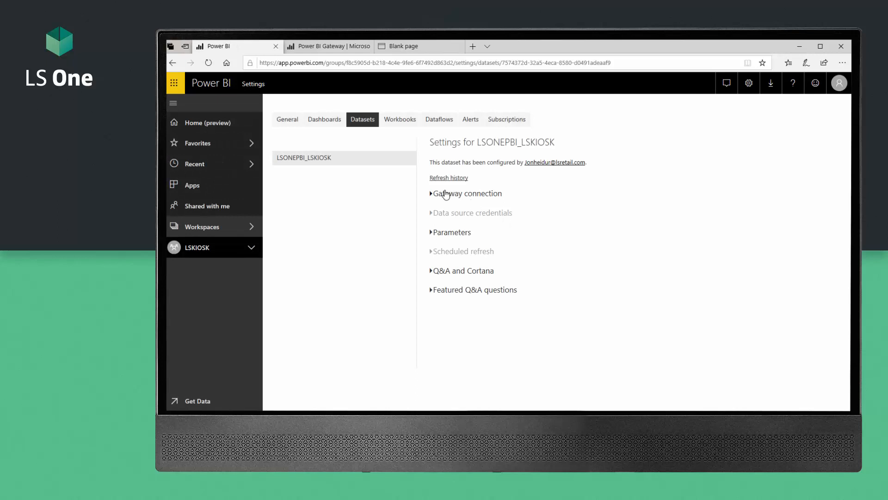
left_click(446, 195)
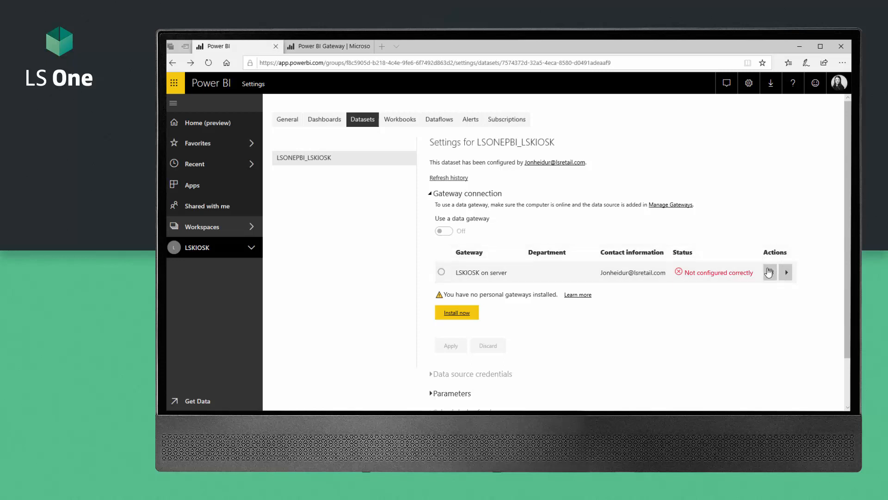
left_click(770, 273)
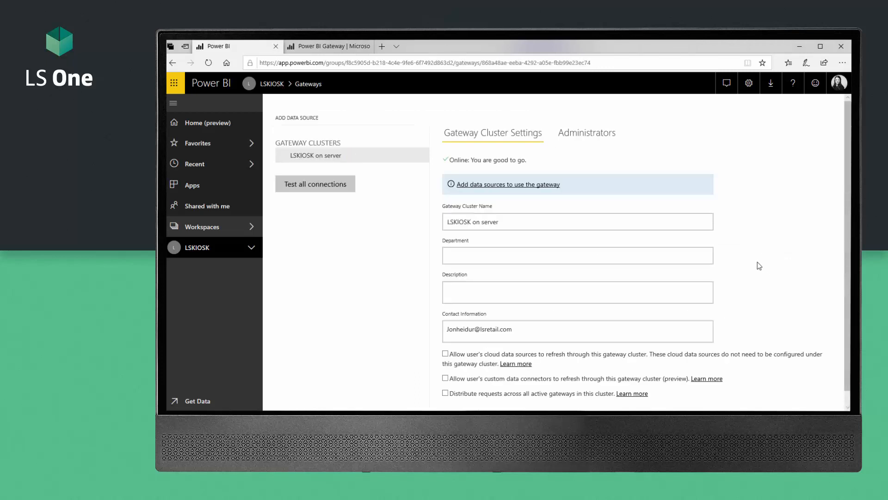
Step: Add a SQL Server data source named LSKIOSK with server localhost and database LSKIOSK
left_click(496, 185)
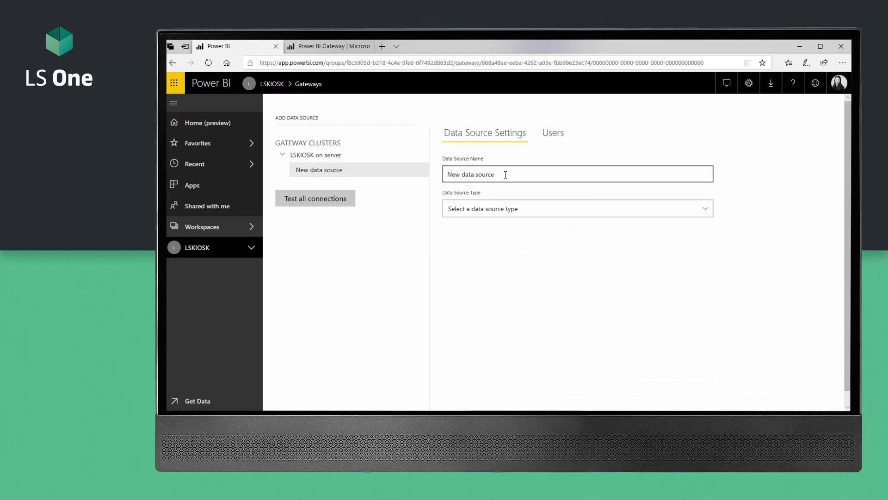
left_click(505, 175)
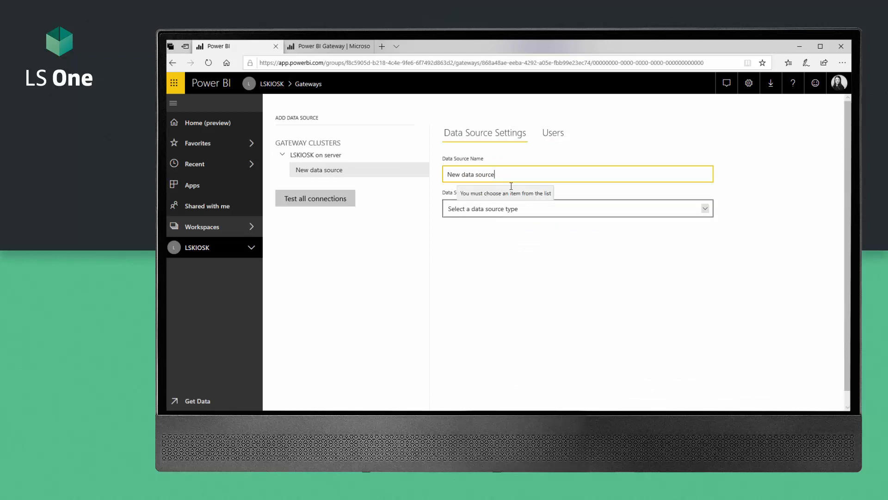
left_click_drag(512, 175, 432, 174)
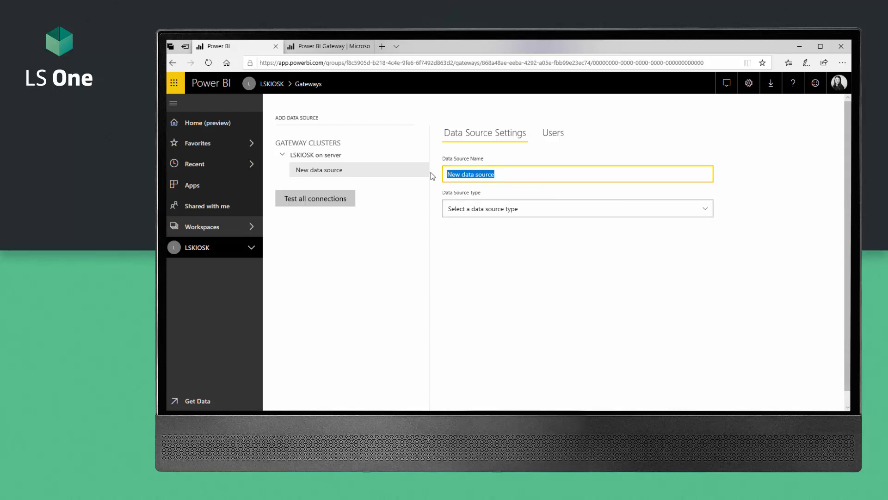
type("LSK")
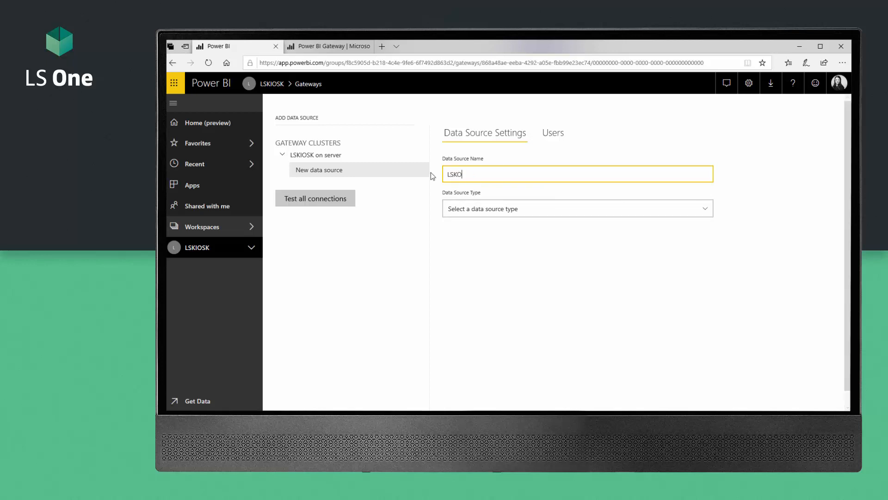
type("IOSK")
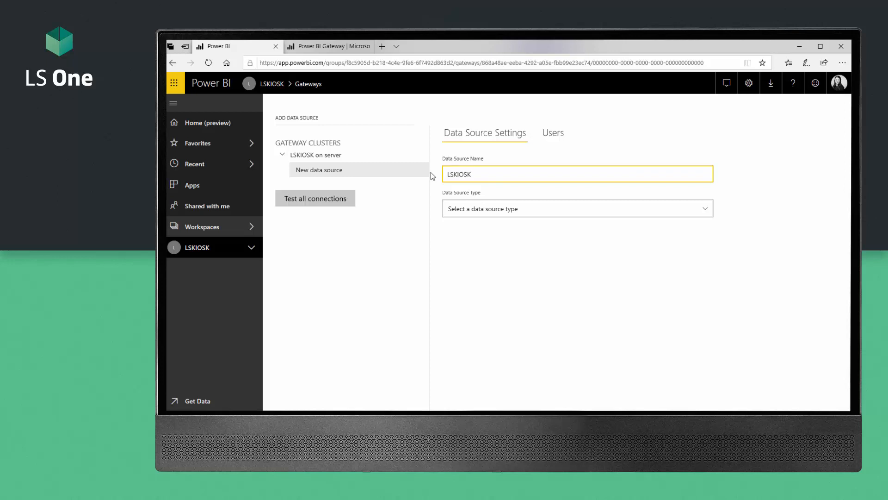
left_click(493, 208)
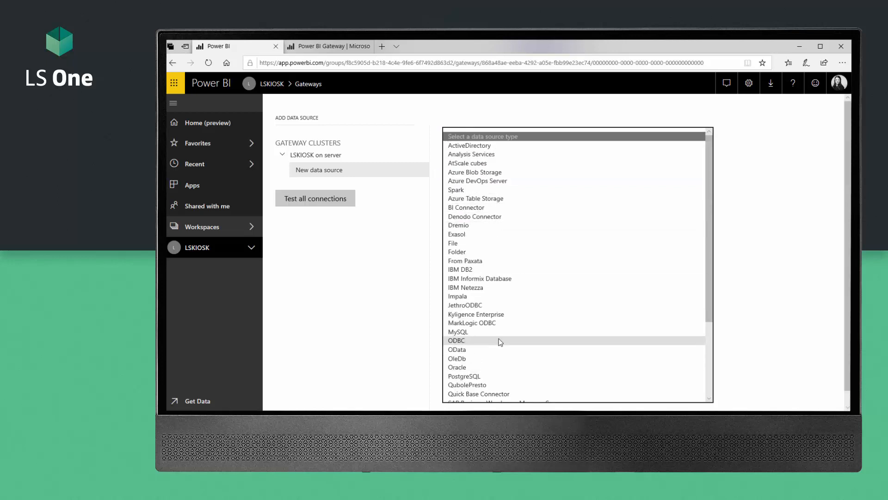
scroll(501, 342, "down", 3)
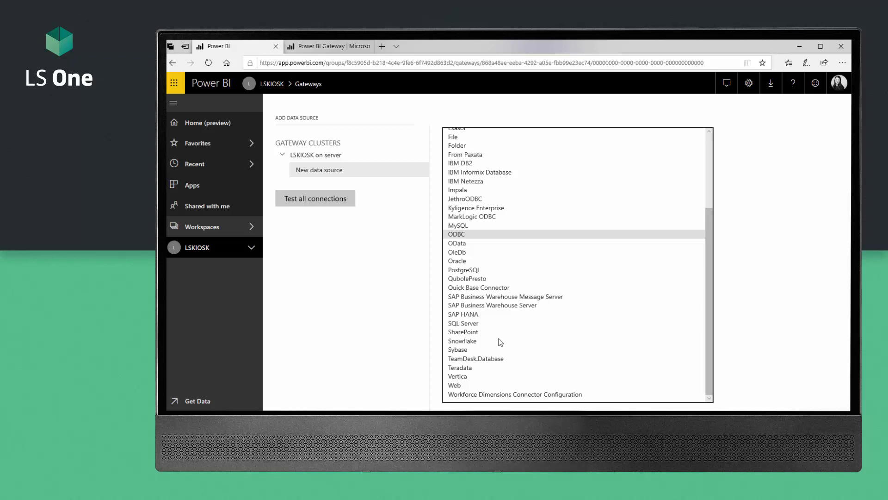
left_click(488, 324)
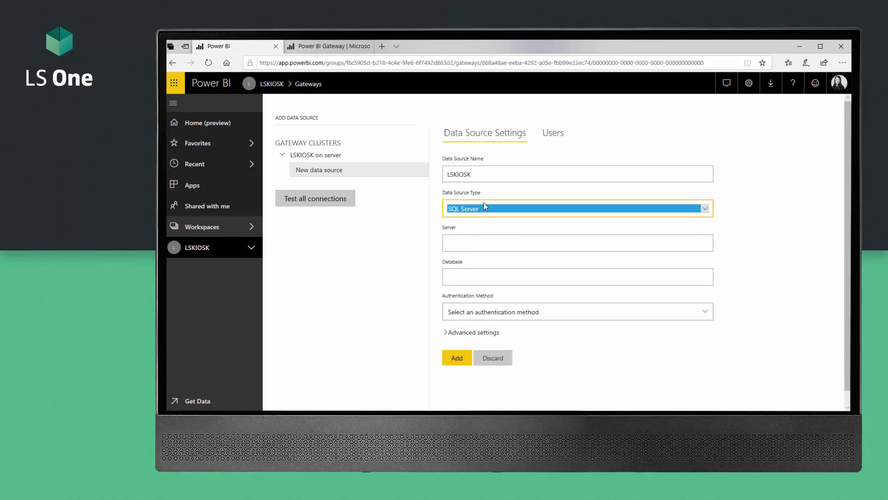
left_click(463, 244)
type("lo")
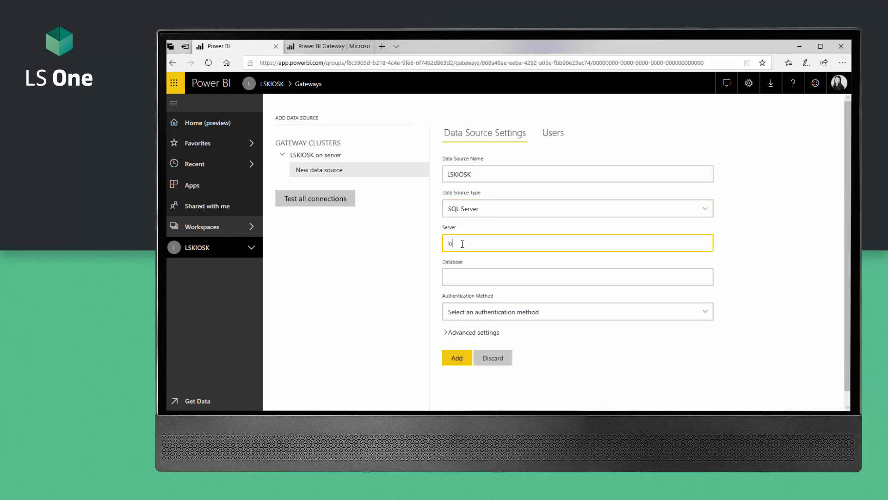
type("cal")
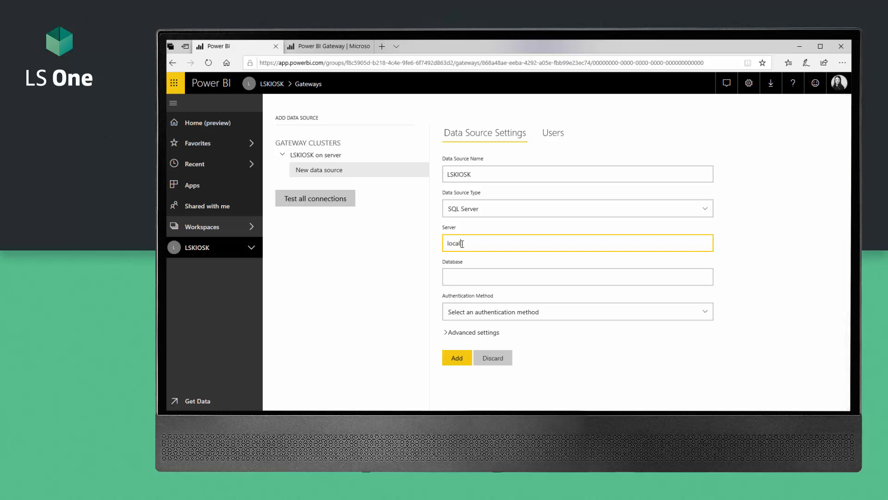
type("host")
left_click(488, 279)
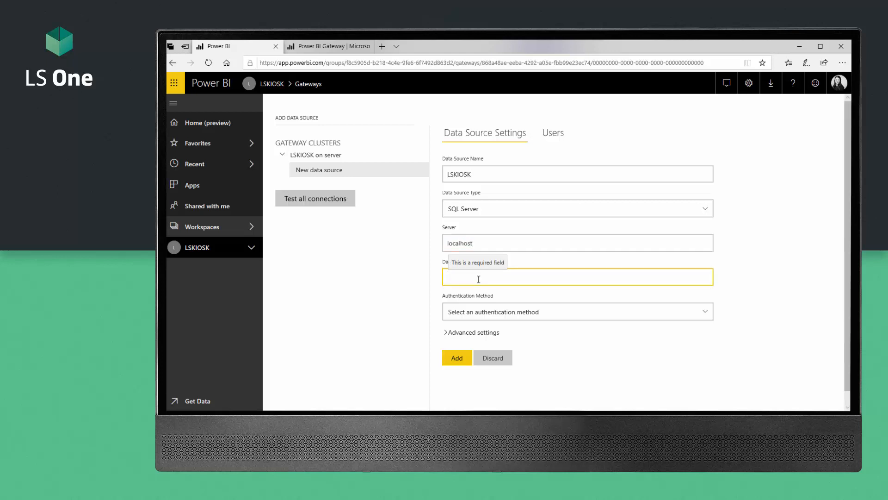
type("LSKIOSK")
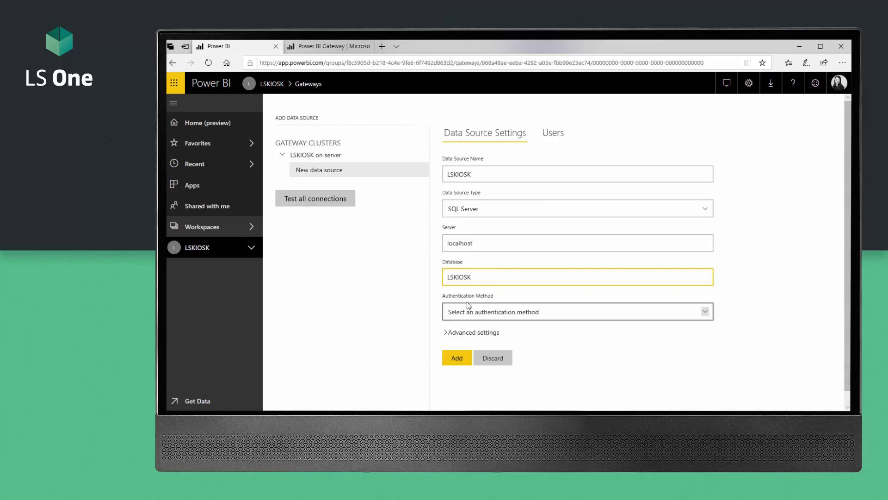
Step: Use Basic authentication with username sa and the account password, then save the data source
left_click(476, 316)
left_click(474, 321)
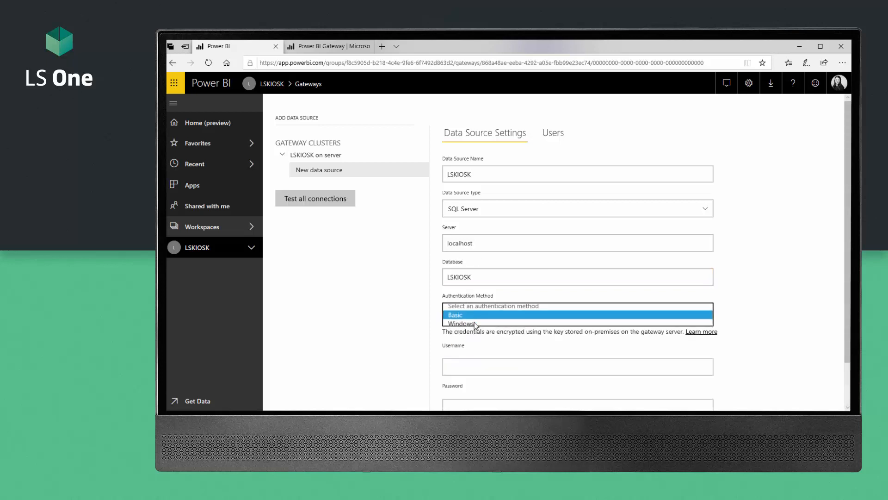
left_click(468, 369)
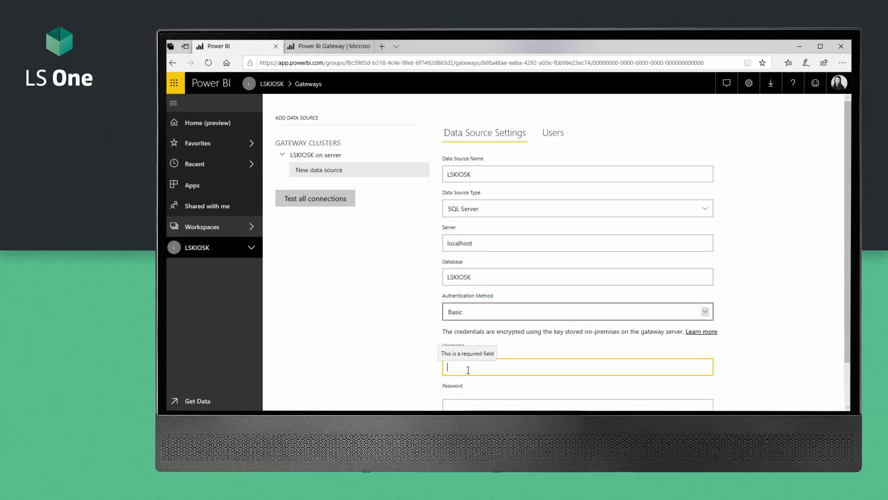
type("sa")
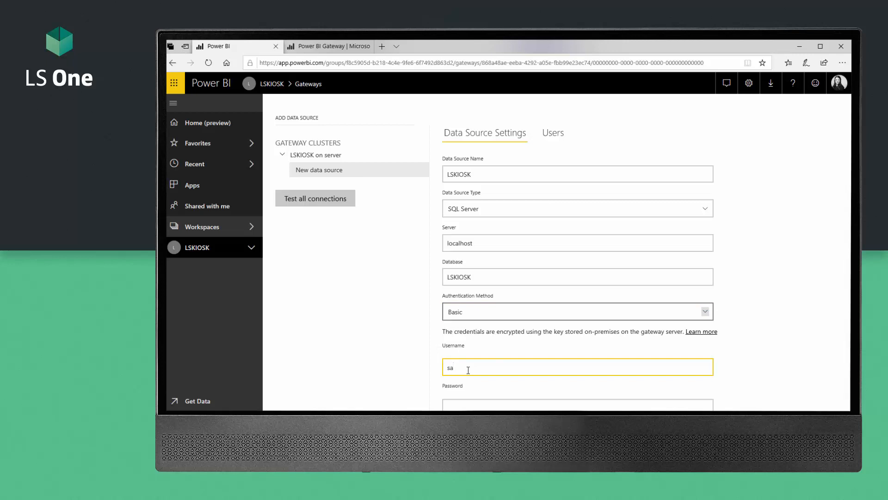
scroll(468, 370, "down", 1)
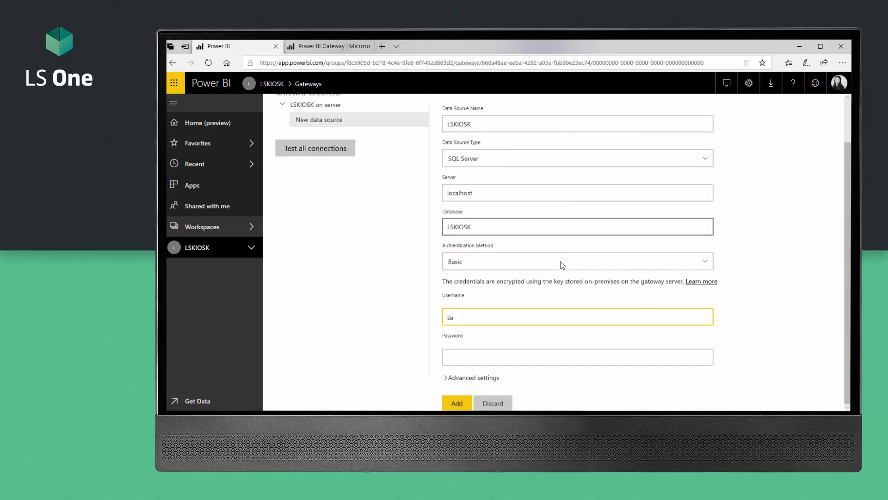
left_click(498, 357)
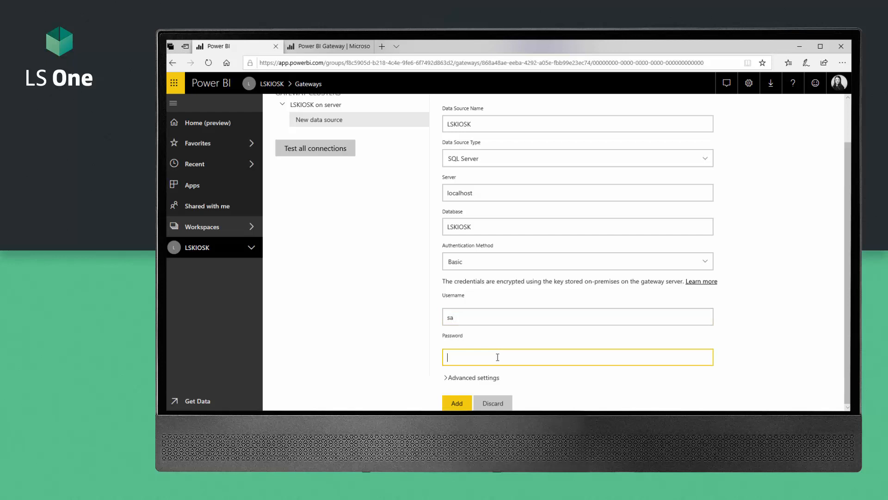
type("•")
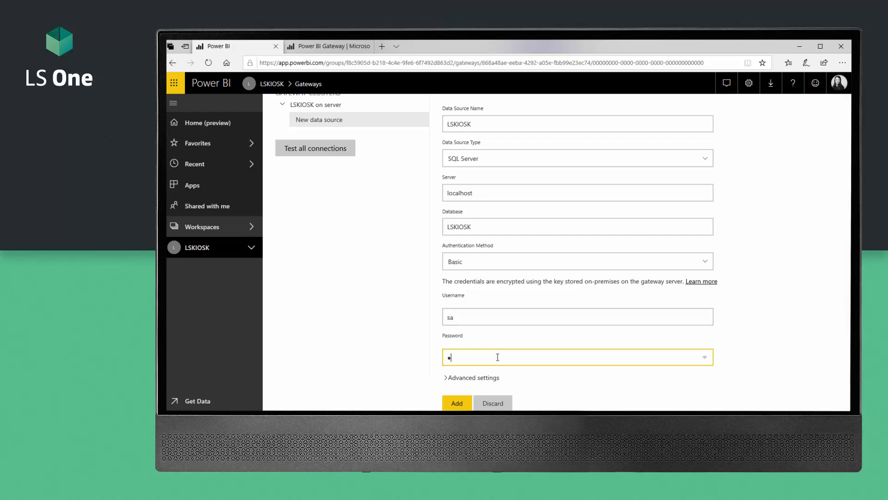
type("•••••")
left_click(457, 403)
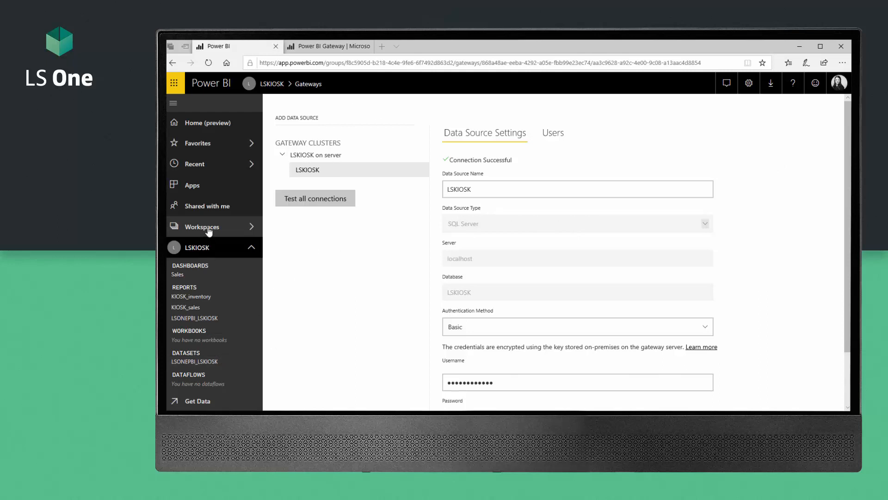
Step: In the LSONEPBI_LSKIOSK dataset settings, turn on the data gateway and apply LSKIOSK on server
left_click(204, 247)
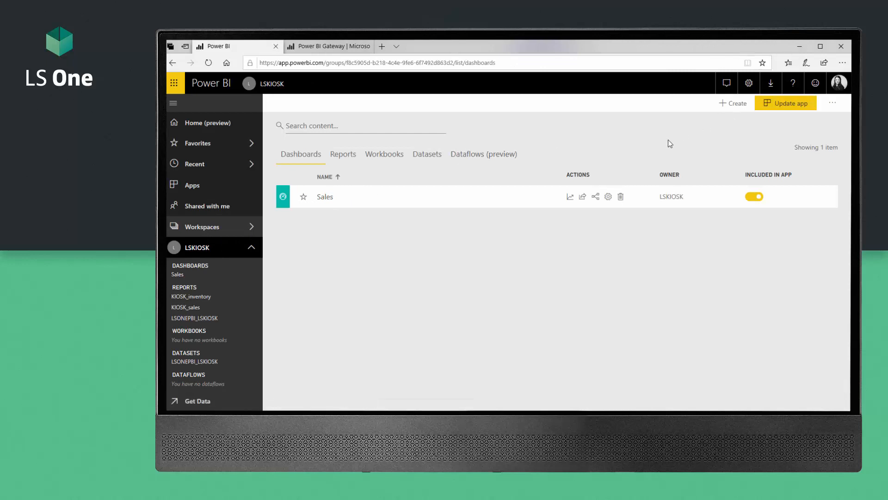
left_click(749, 83)
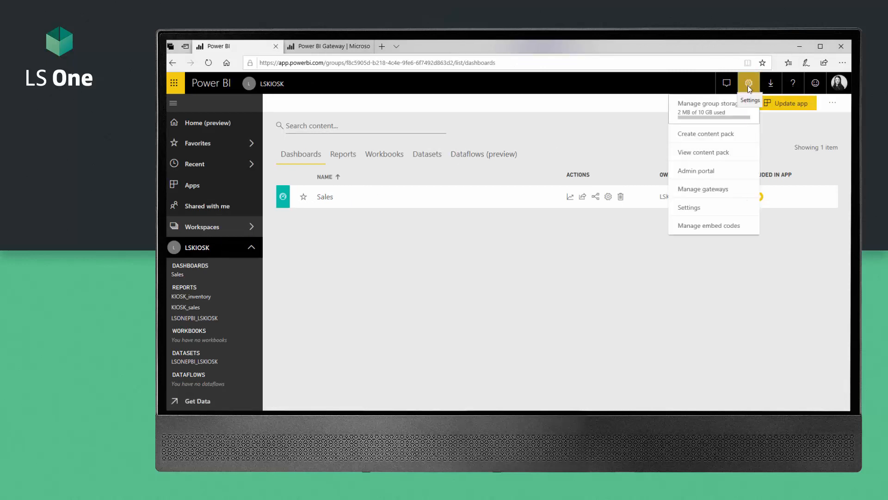
left_click(704, 206)
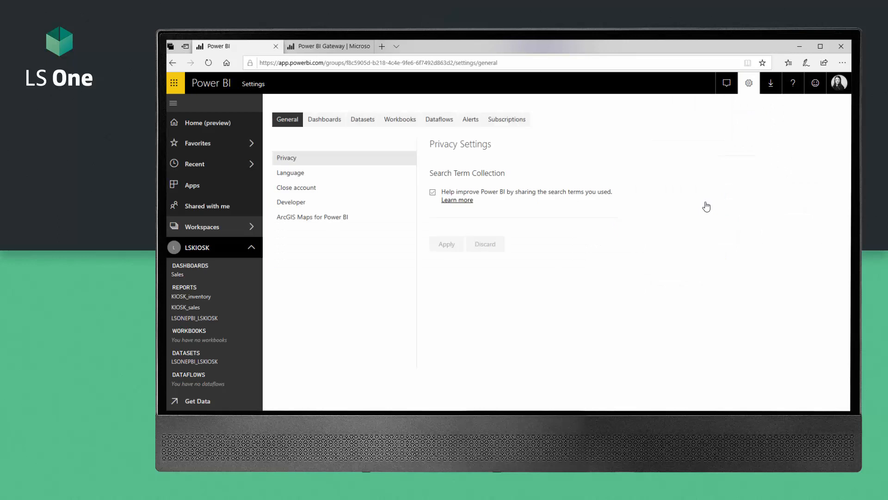
left_click(356, 119)
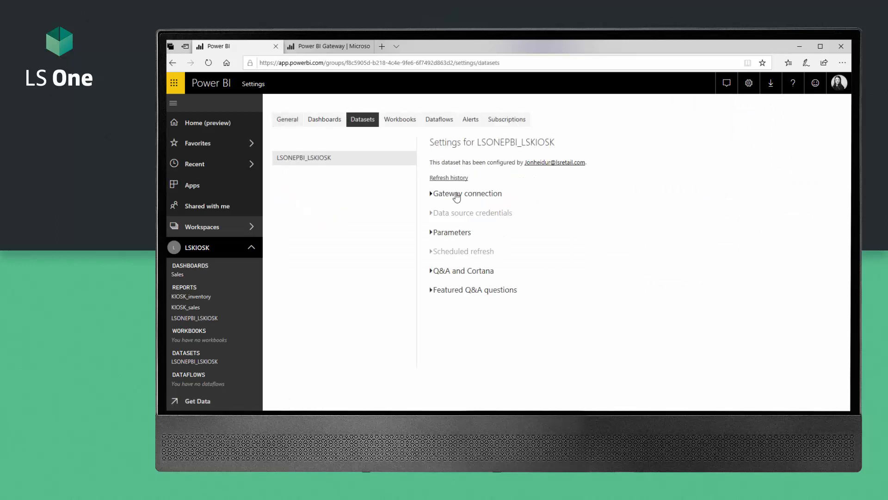
left_click(456, 194)
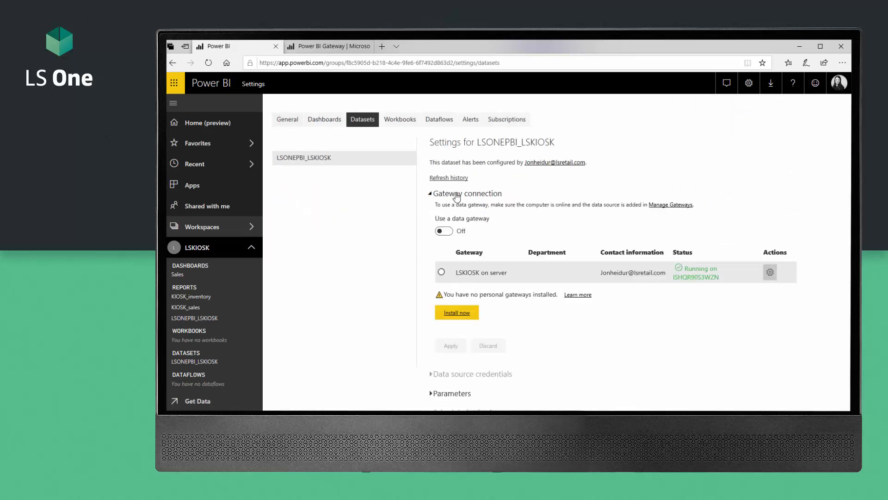
left_click(448, 232)
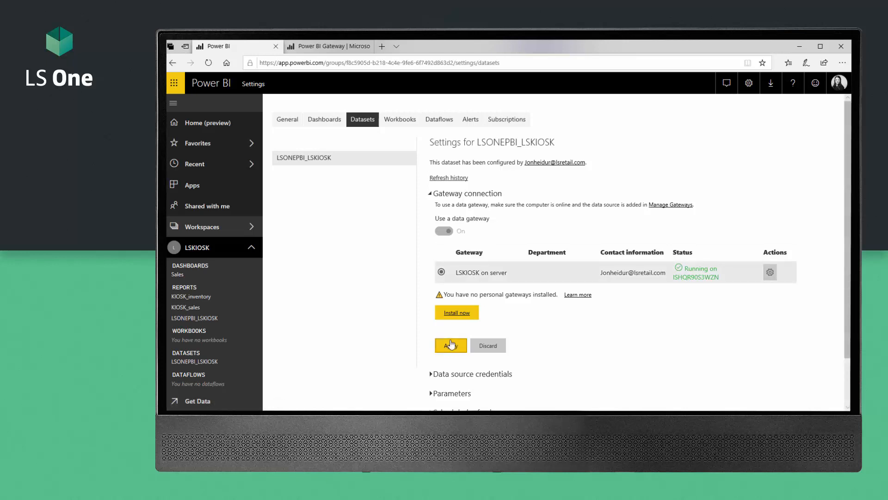
scroll(452, 343, "down", 1)
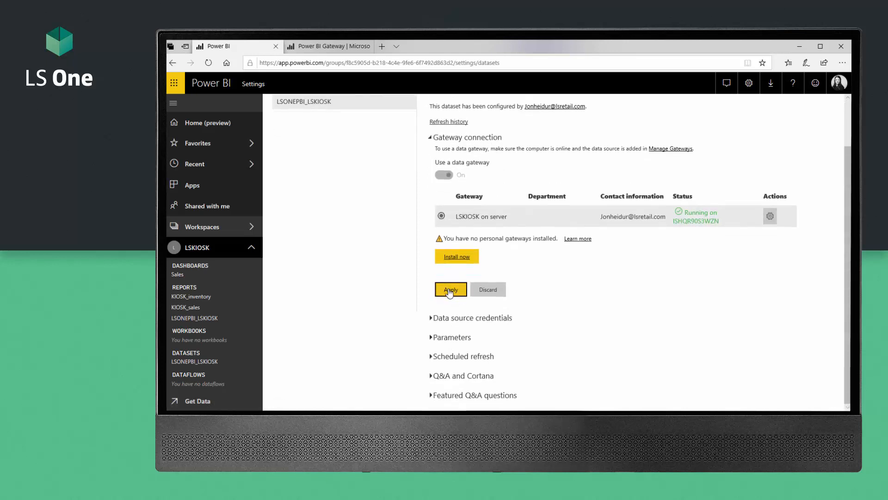
left_click(449, 291)
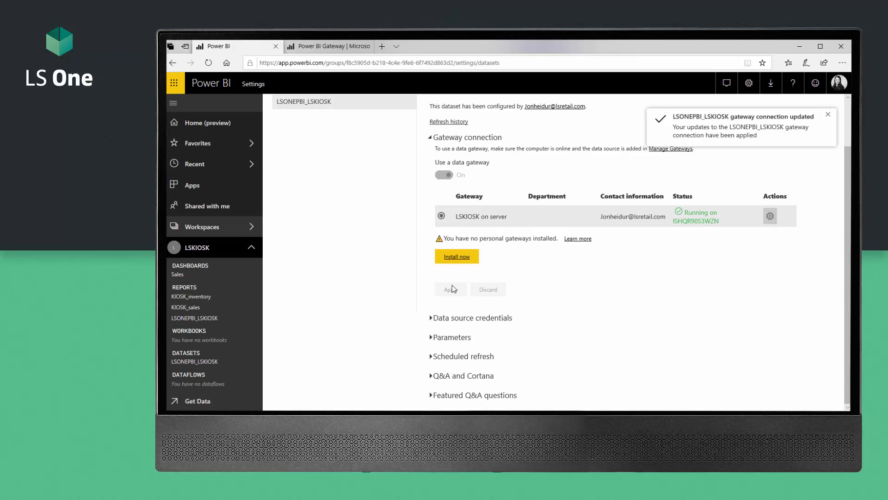
Step: Expand Data source credentials and Parameters to show Database LSKIOSK and Server localhost
left_click(431, 319)
scroll(454, 308, "down", 1)
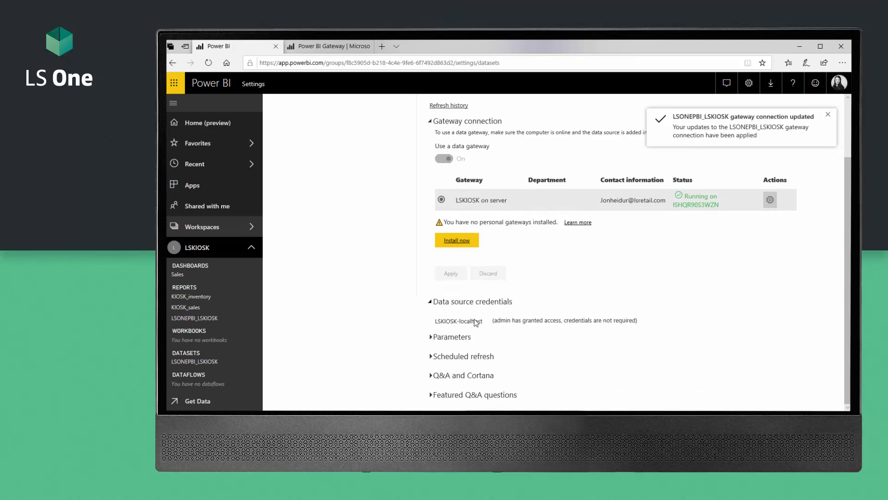
left_click(432, 338)
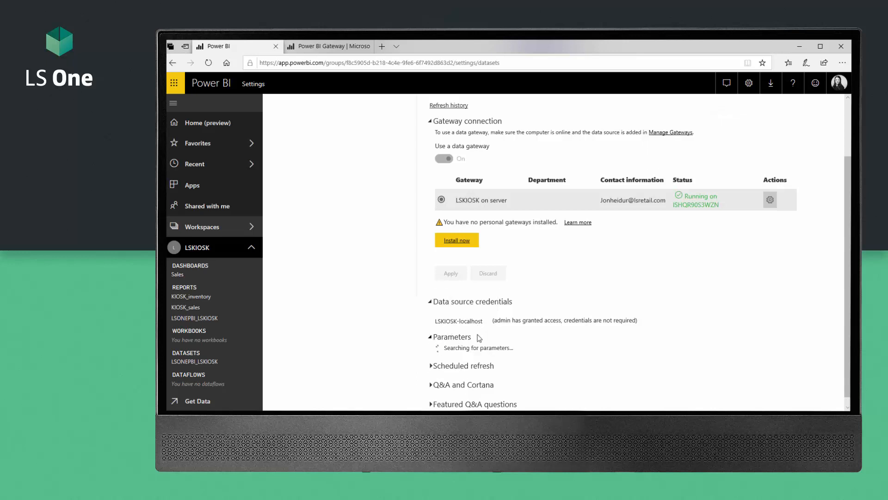
scroll(478, 337, "down", 1)
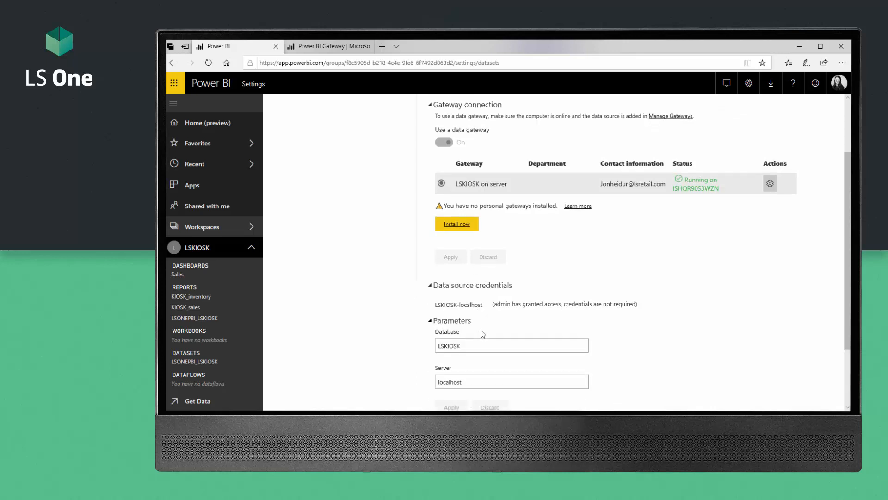
Step: Switch Keep your data up to date On and set the time zone to (UTC) Monrovia, Reykjavik
scroll(480, 331, "down", 2)
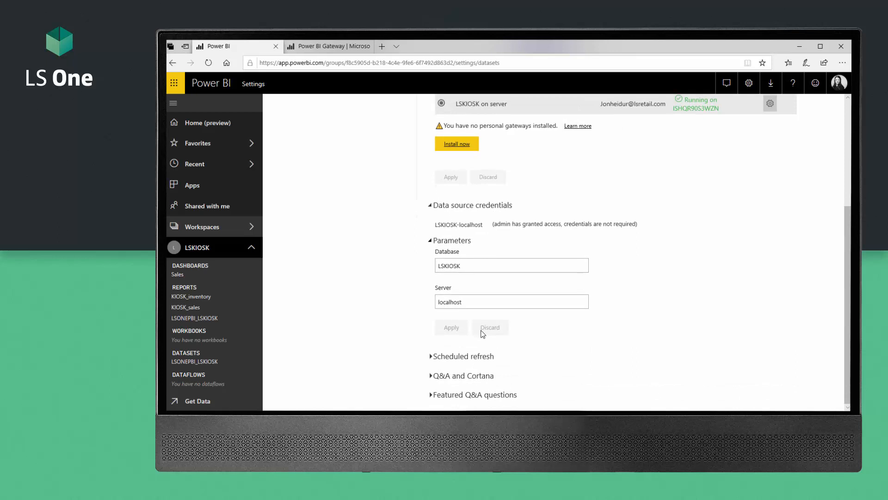
left_click(433, 356)
scroll(485, 312, "down", 3)
scroll(477, 260, "down", 1)
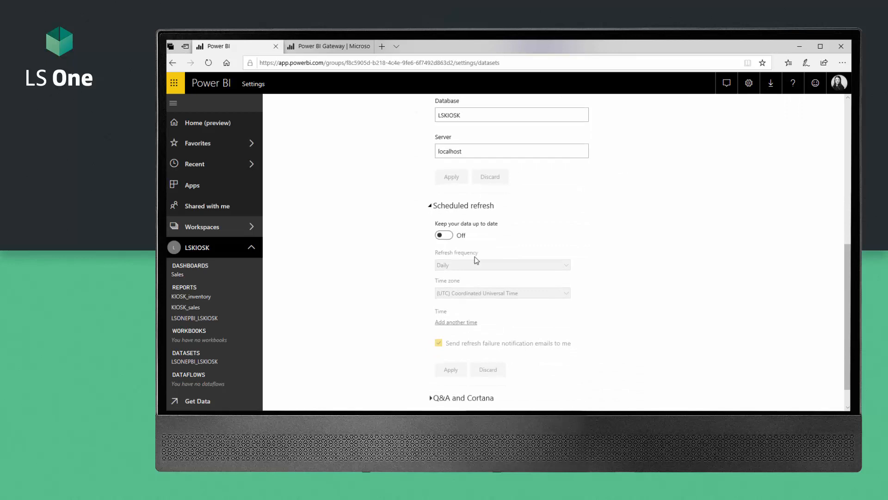
left_click(444, 213)
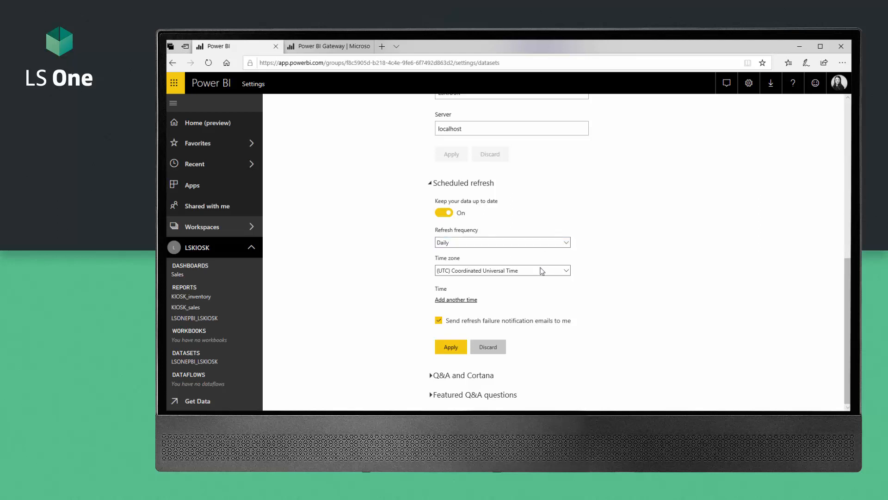
left_click(568, 271)
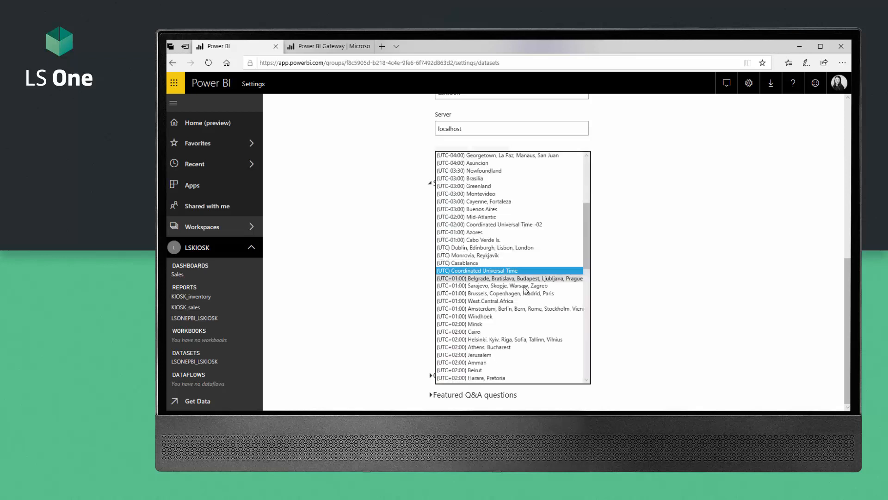
scroll(468, 342, "down", 4)
scroll(469, 342, "down", 9)
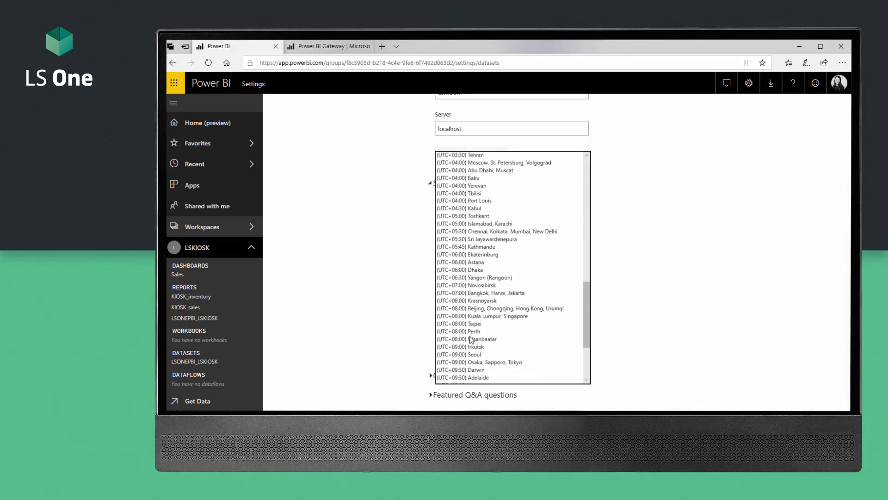
scroll(470, 324, "up", 15)
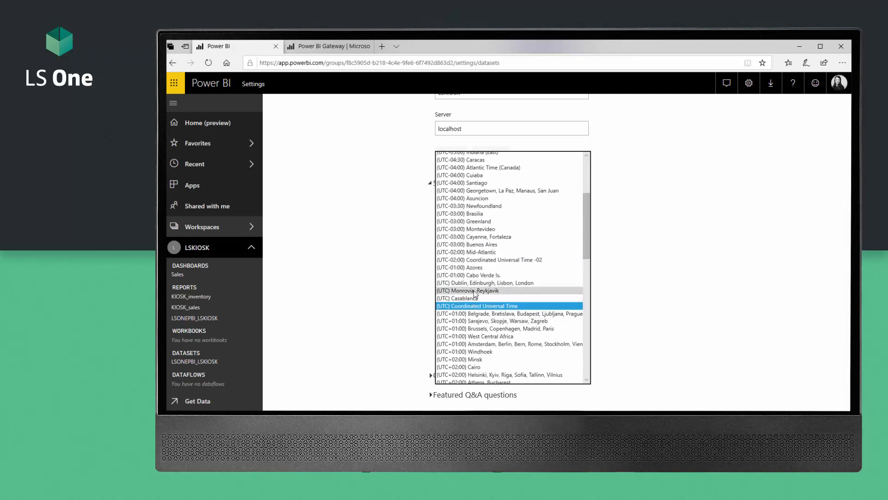
left_click(472, 290)
Step: Add a first daily refresh time of 9:00 AM
left_click(458, 301)
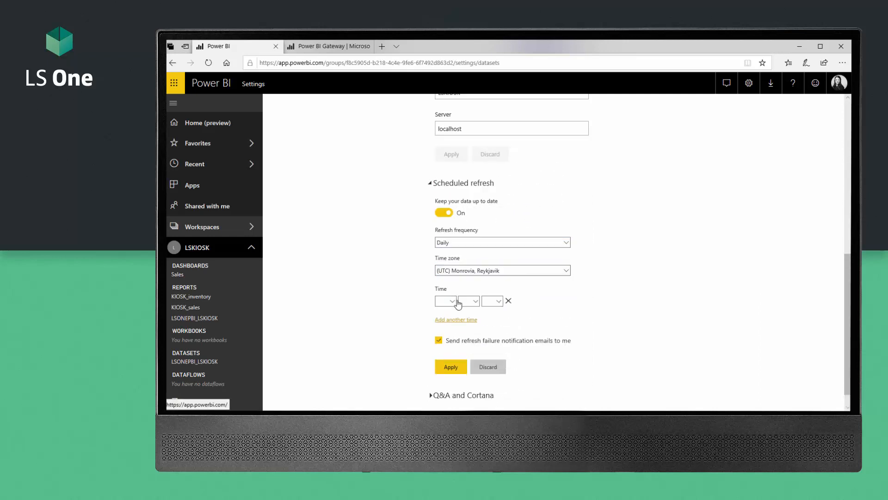
left_click(453, 302)
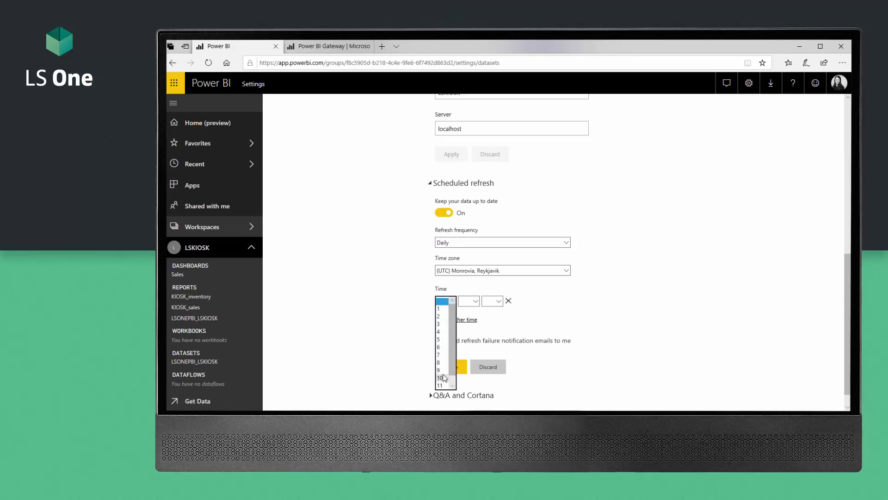
left_click(442, 370)
left_click(477, 300)
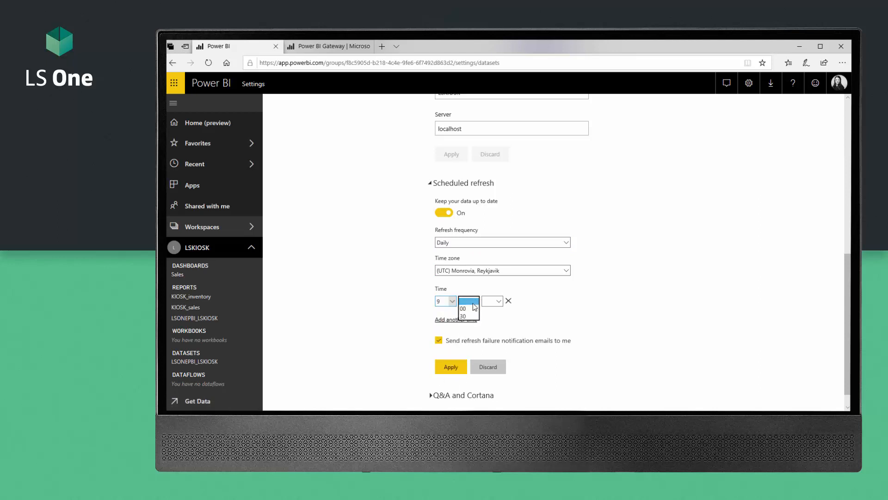
left_click(468, 309)
left_click(500, 302)
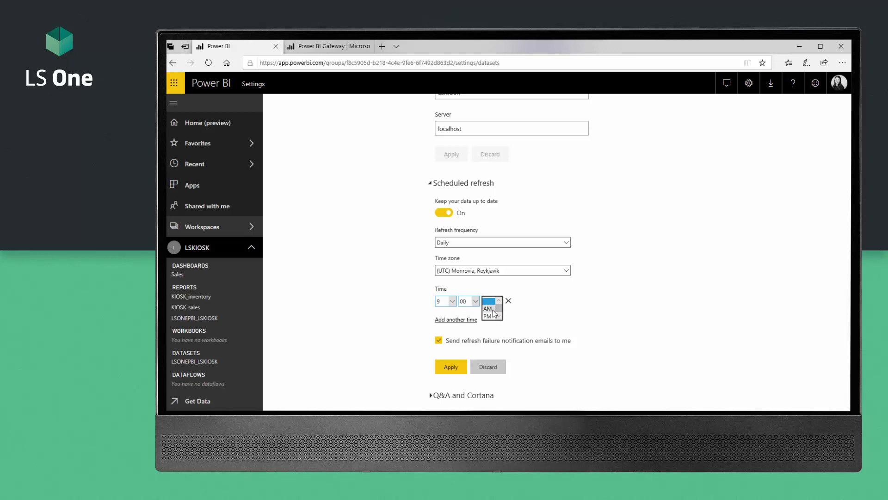
left_click(489, 308)
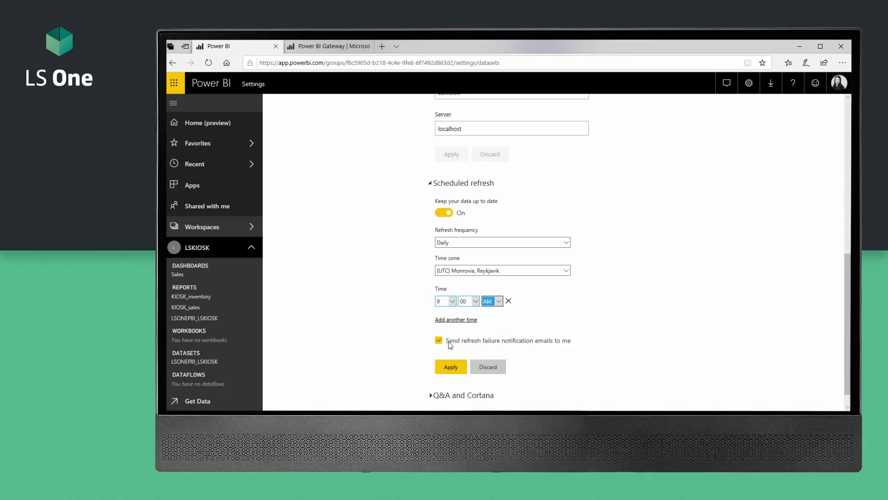
Step: Add a second refresh time of 12:00 PM
left_click(452, 321)
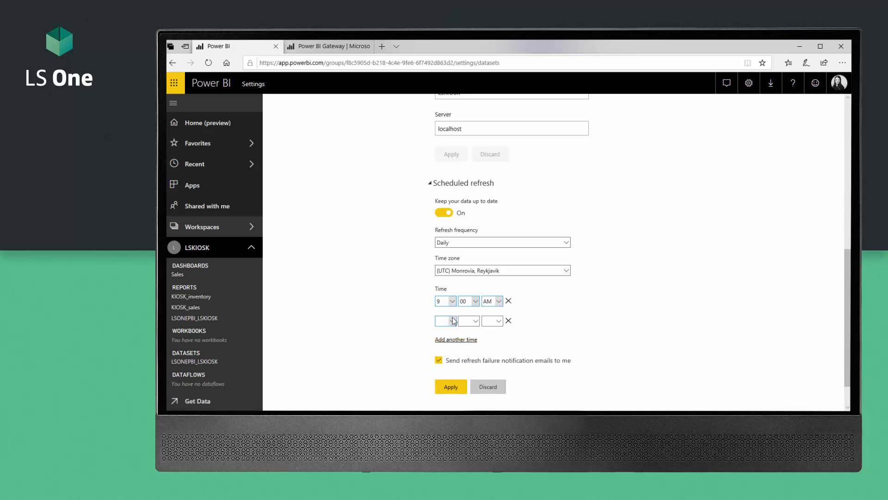
left_click(451, 321)
scroll(448, 385, "down", 1)
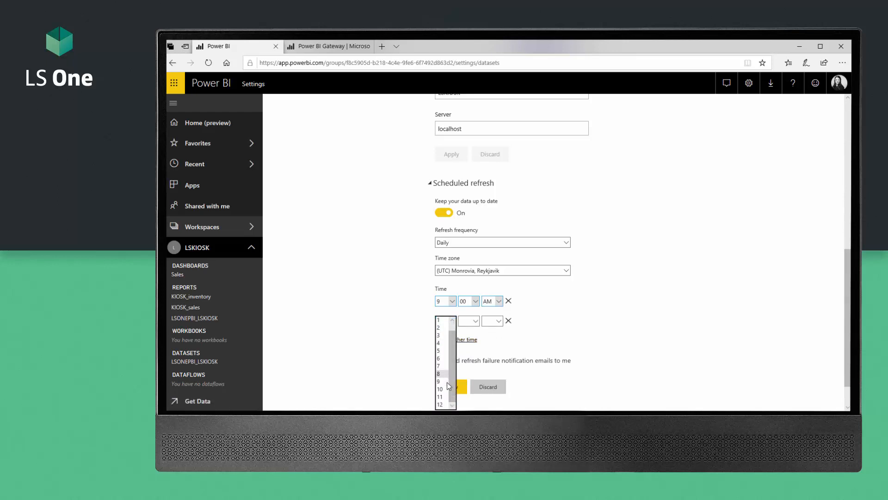
left_click(443, 404)
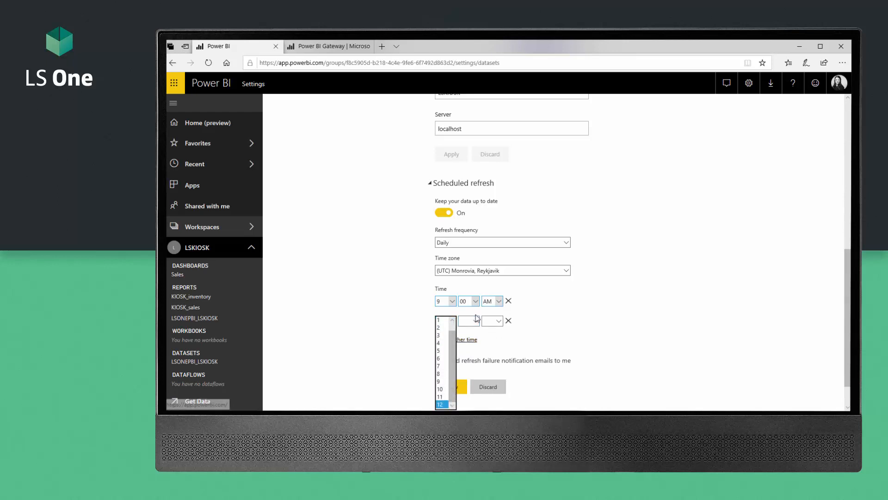
left_click(442, 404)
left_click(475, 324)
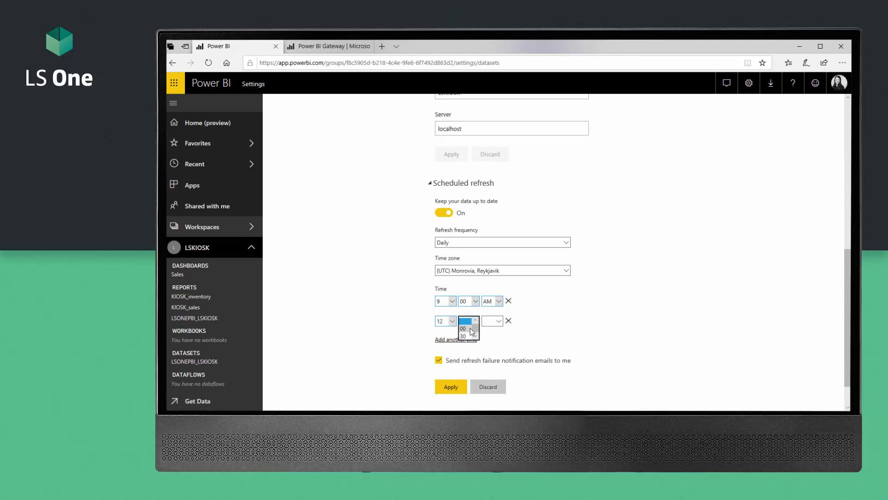
left_click(468, 328)
left_click(496, 323)
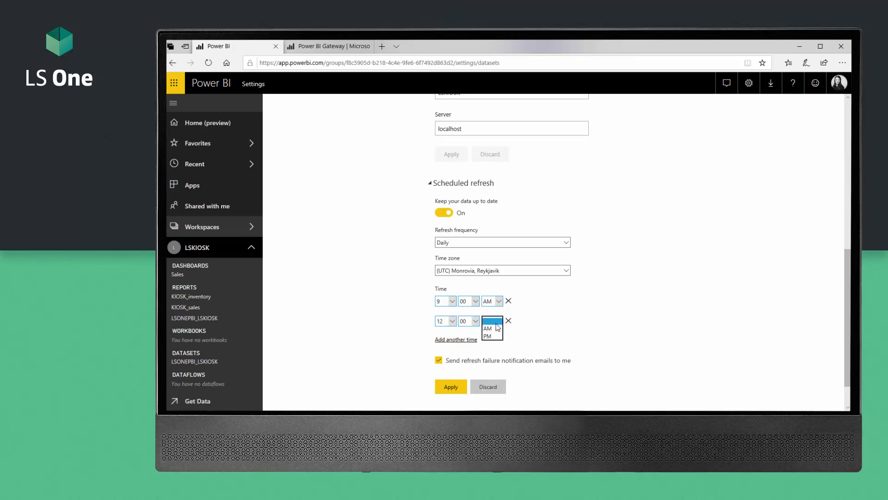
left_click(489, 336)
Step: Add a third refresh time of 6:00 PM and apply the schedule
left_click(455, 340)
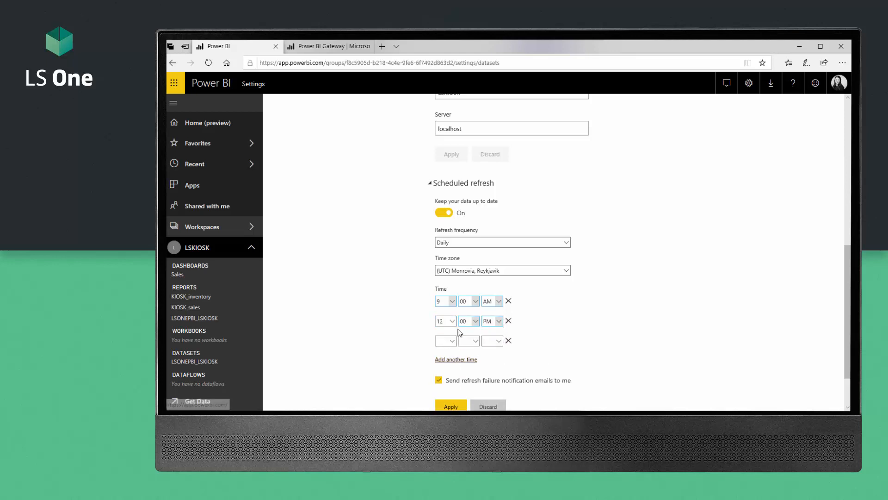
left_click(452, 342)
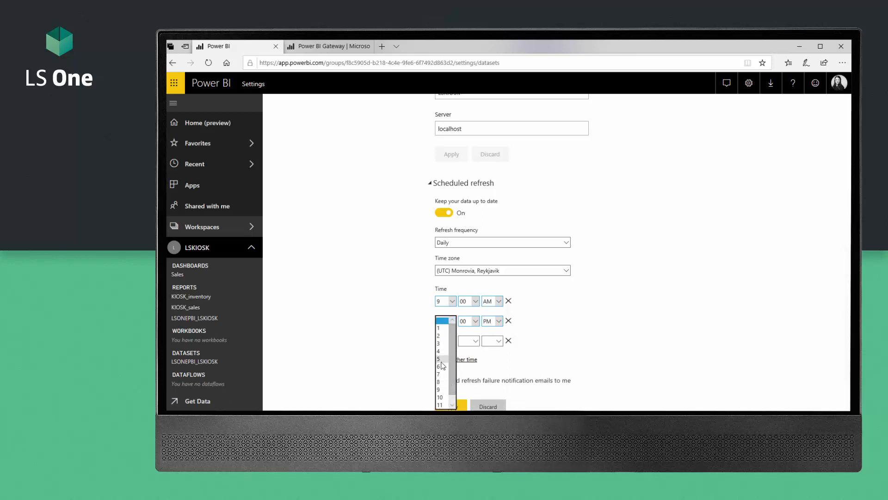
left_click(441, 366)
left_click(472, 341)
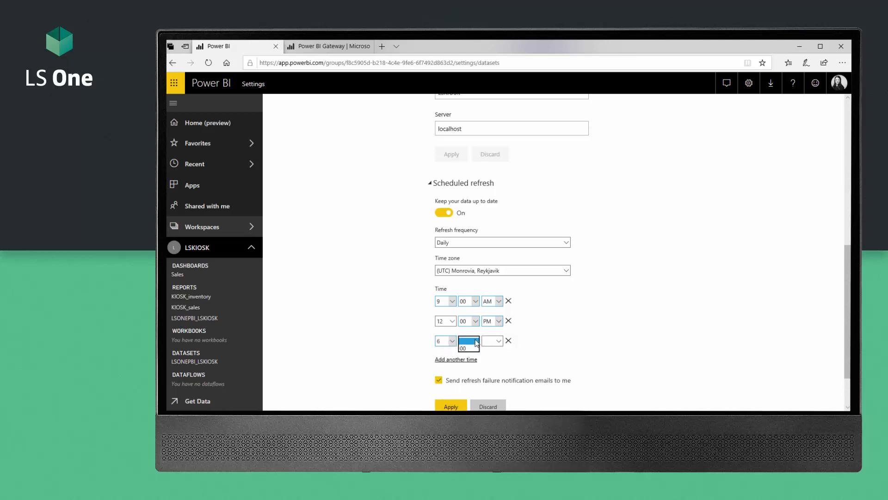
left_click(465, 348)
left_click(499, 342)
left_click(489, 355)
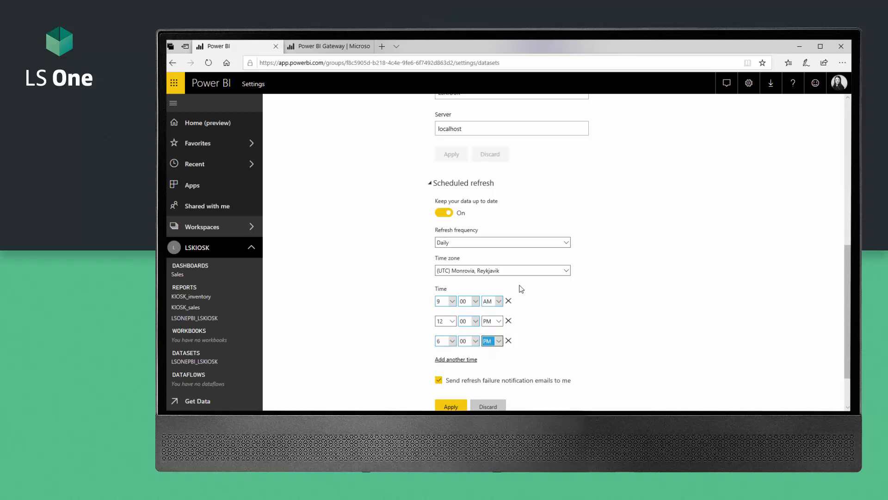
scroll(520, 290, "down", 1)
left_click(451, 347)
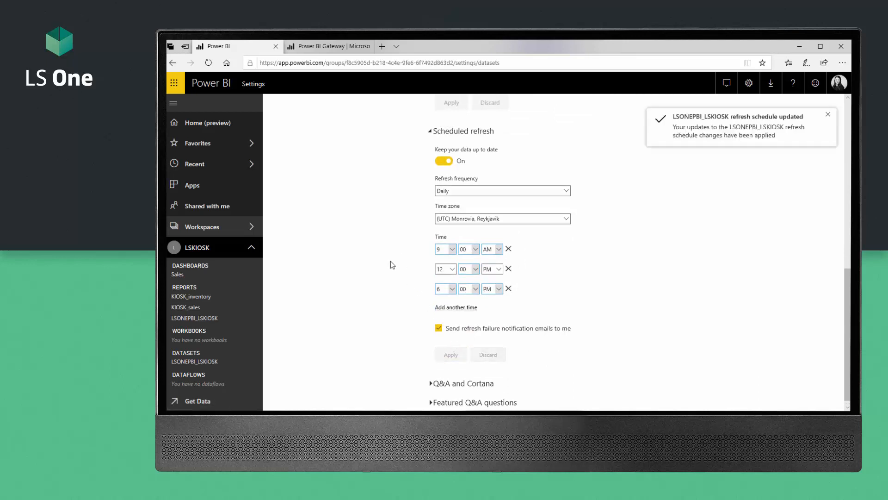
Step: Run Refresh Now on the LSONEPBI_LSKIOSK dataset from its options menu
scroll(392, 260, "up", 5)
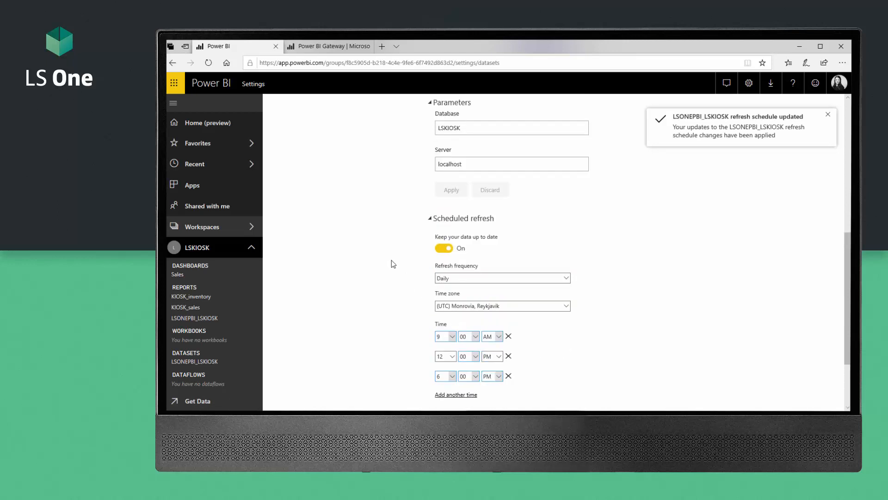
scroll(392, 260, "up", 2)
scroll(392, 260, "down", 5)
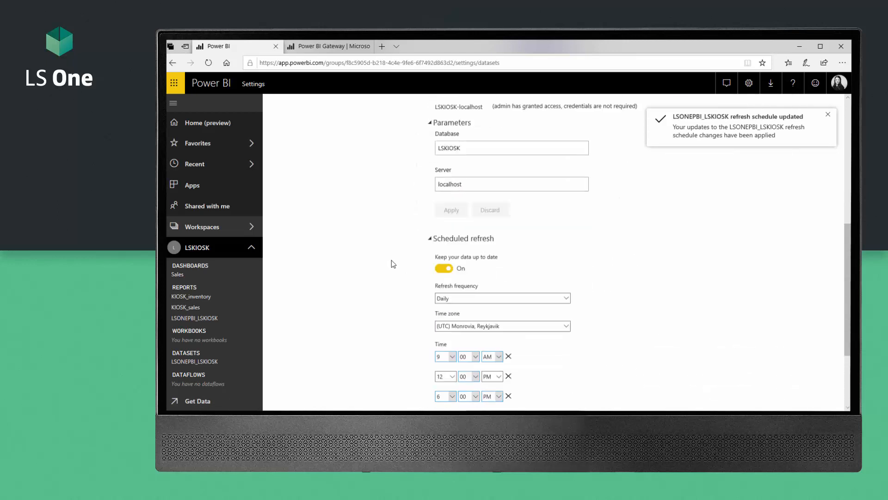
scroll(391, 264, "down", 2)
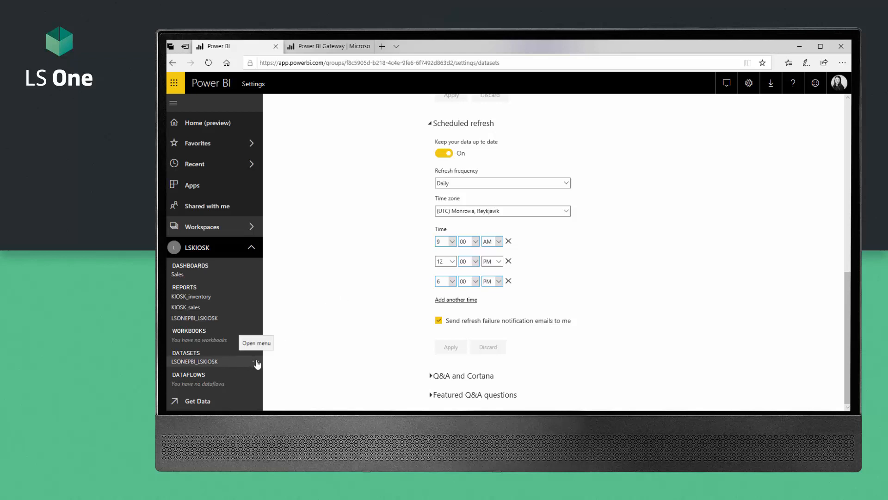
left_click(256, 363)
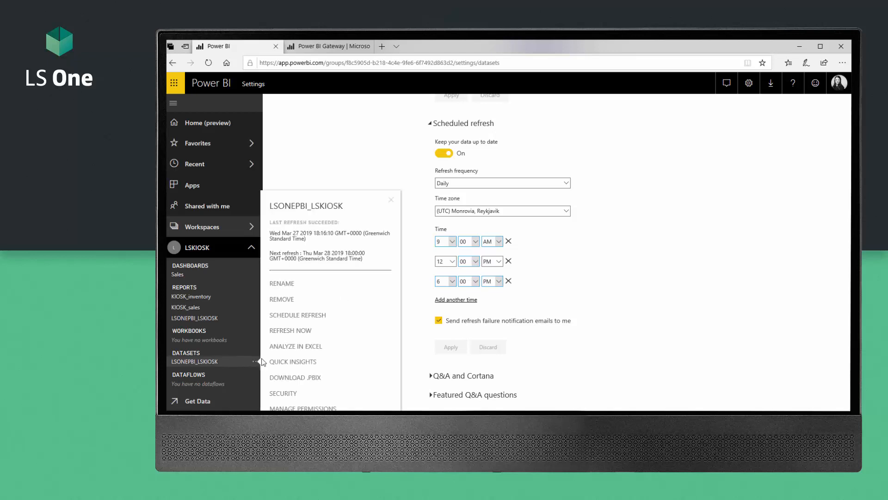
left_click(291, 331)
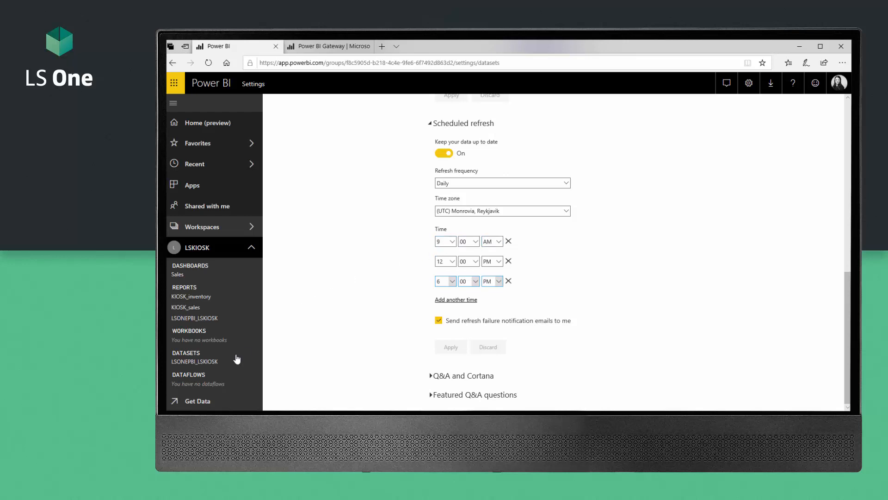
Step: Reopen and close the dataset's options, then reload the settings page
left_click(255, 363)
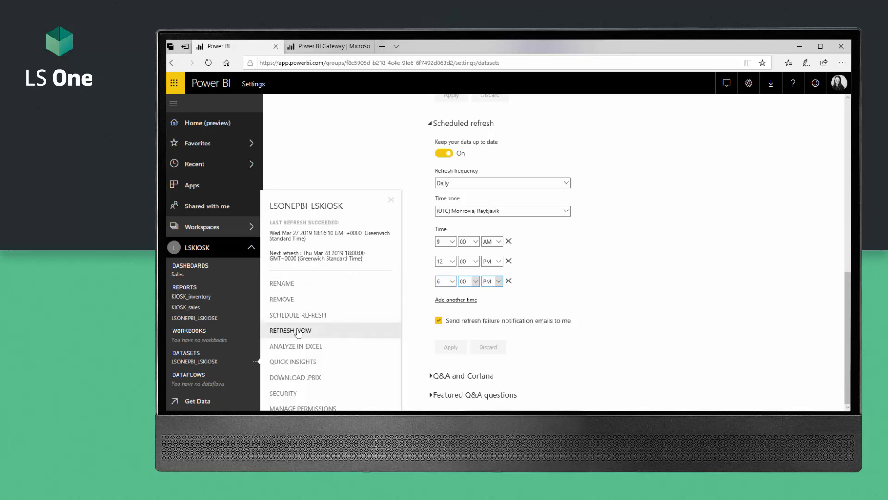
left_click(339, 142)
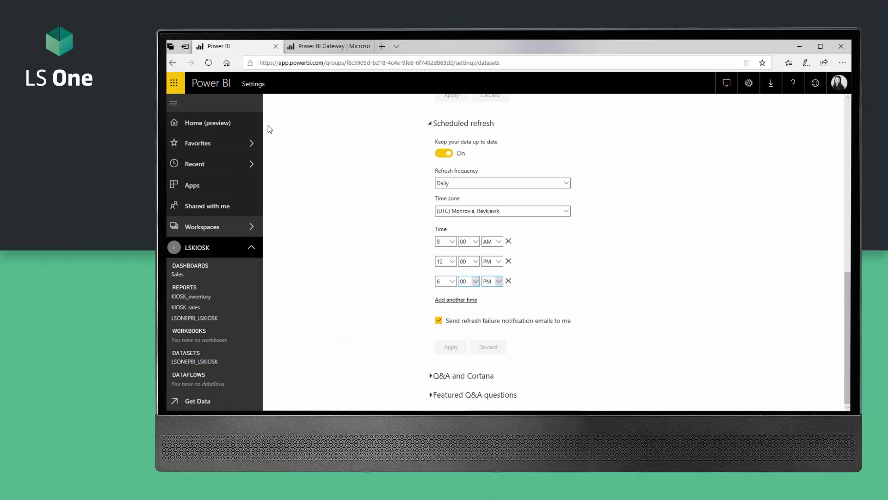
left_click(209, 63)
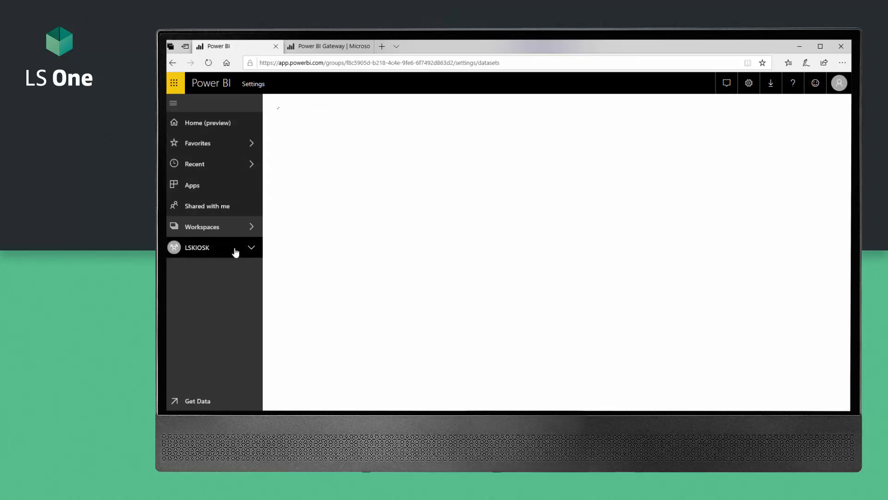
Step: Open the LSKIOSK workspace and check the LSONEPBI_LSKIOSK dataset's last successful refresh date
left_click(207, 249)
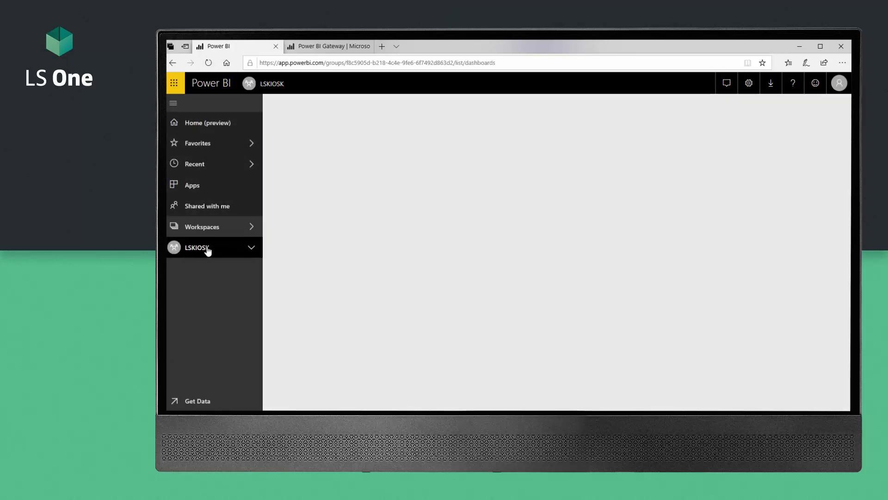
left_click(251, 249)
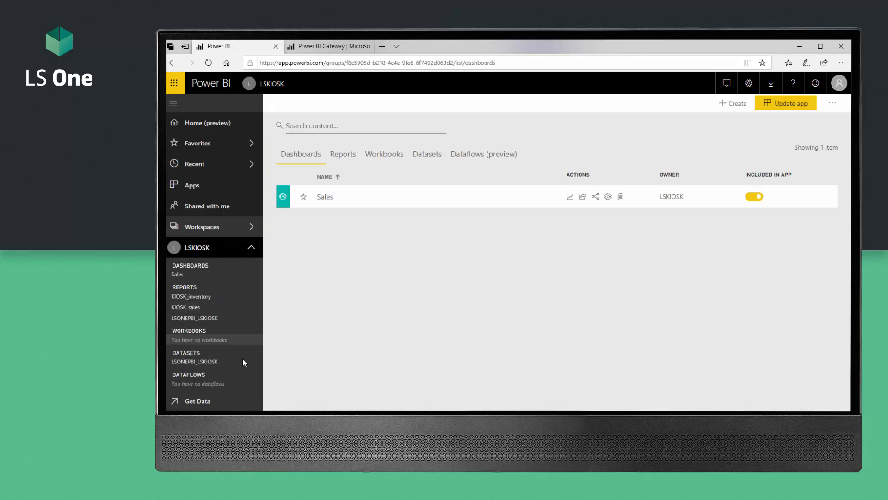
left_click(256, 363)
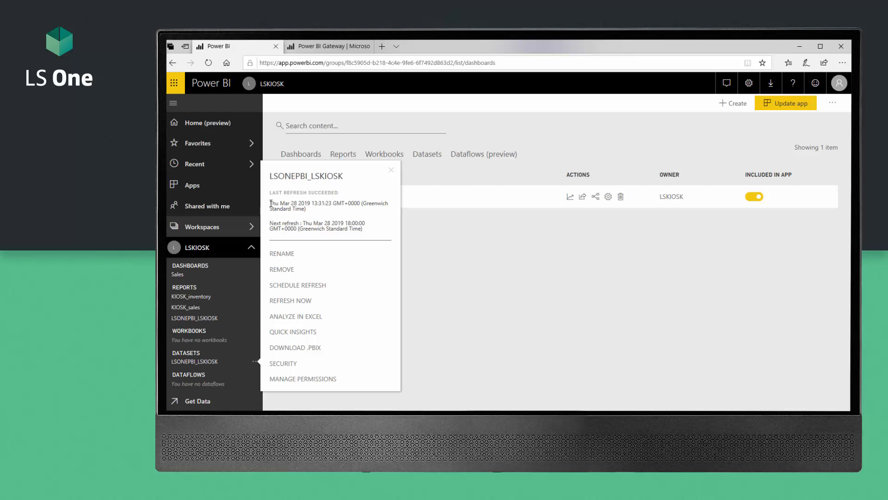
left_click_drag(270, 203, 302, 204)
left_click(392, 172)
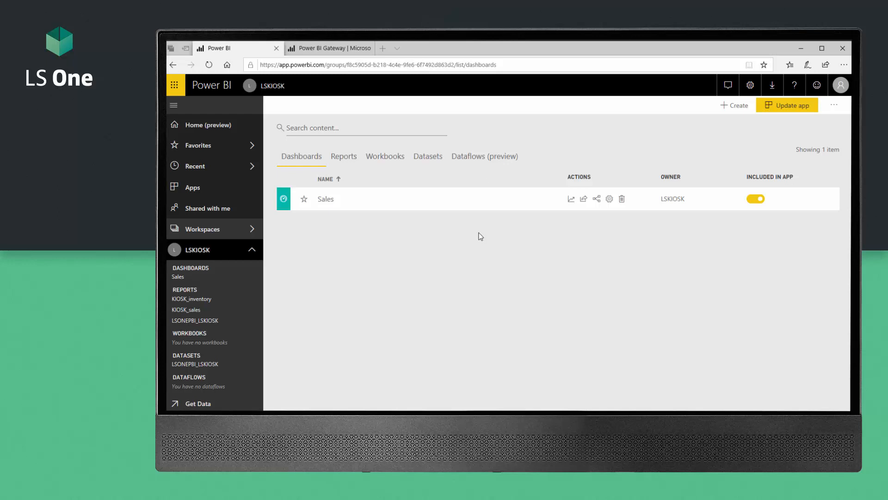
Step: Cancel the Sales dashboard share dialog and go to Shared with me
left_click(584, 198)
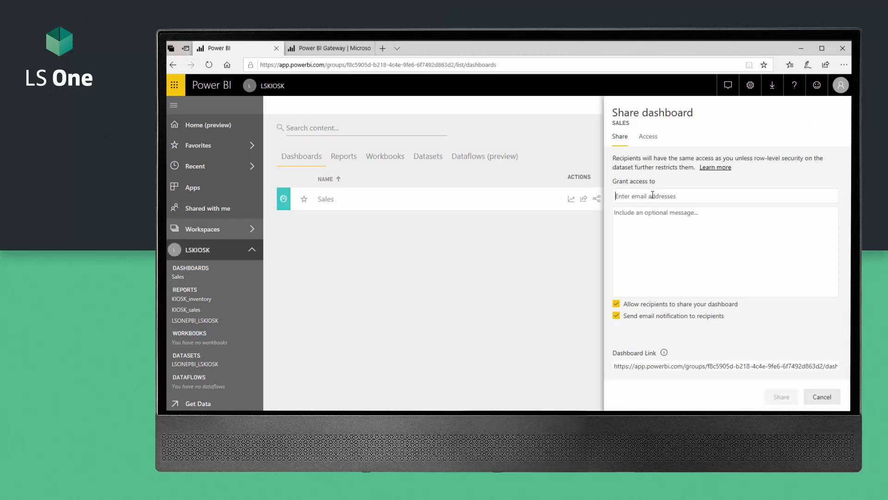
left_click(822, 397)
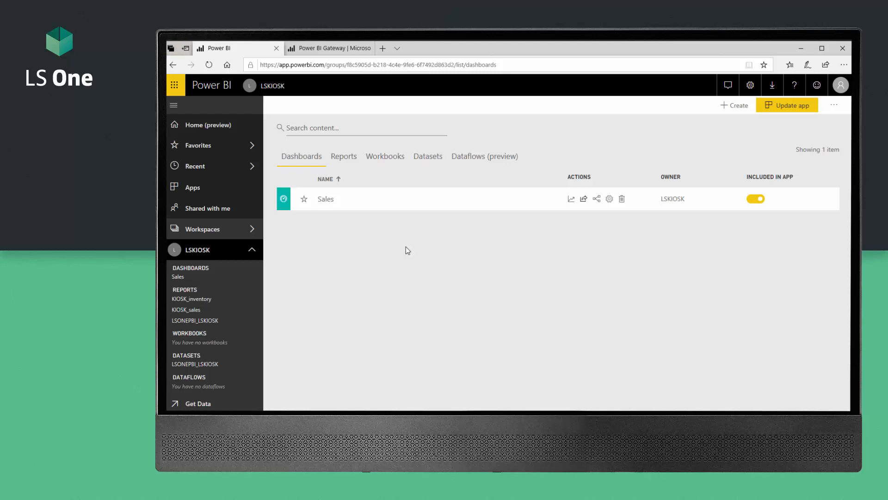
left_click(207, 209)
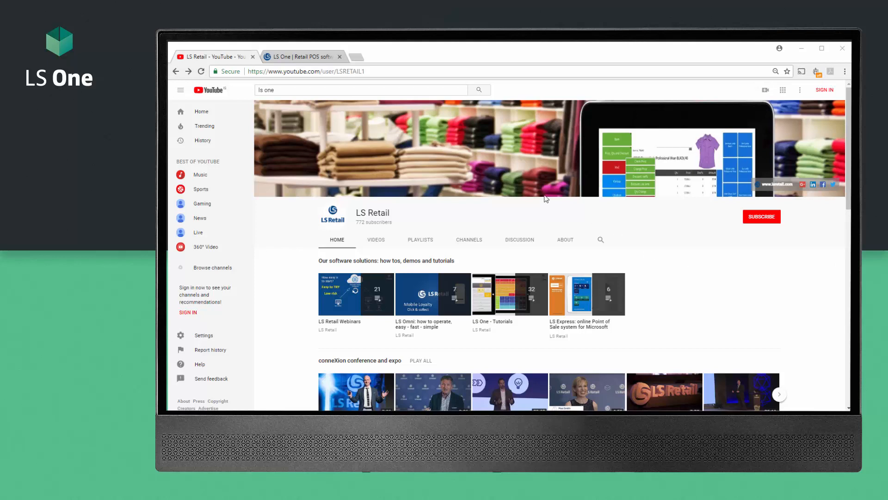
Step: Go to the LS Retail website tab and open LS One from the Products menu
left_click(415, 91)
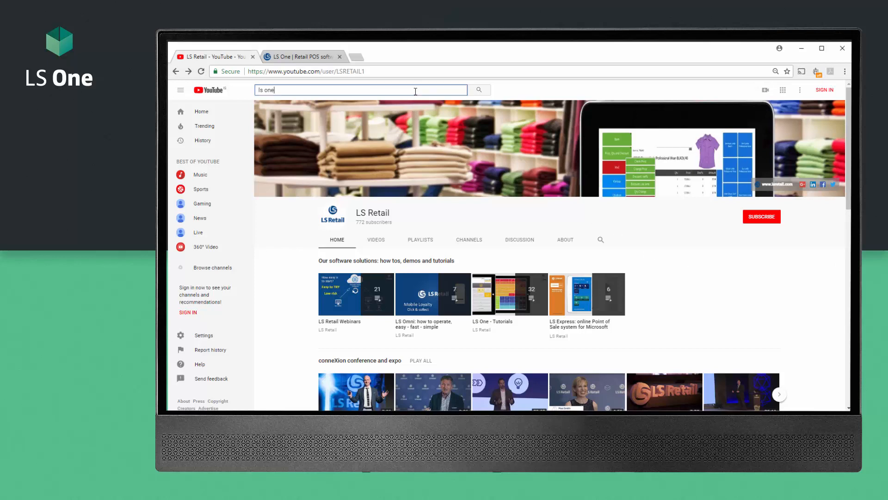
left_click(309, 56)
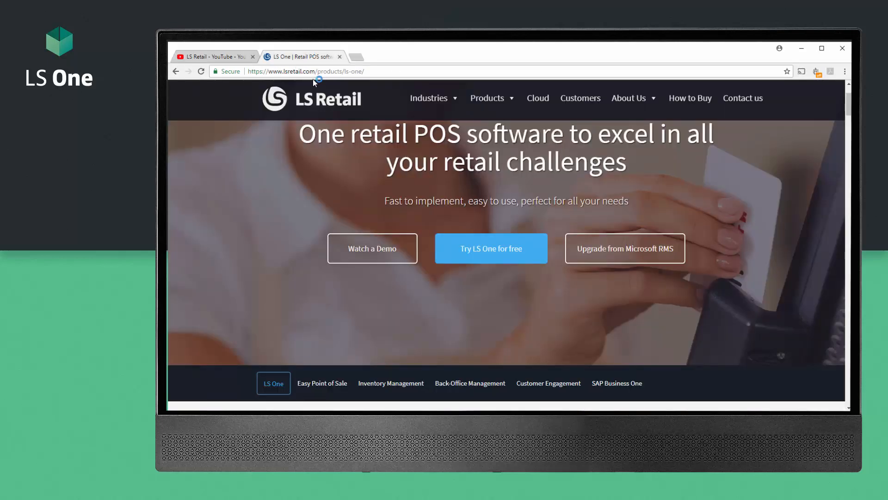
left_click(491, 98)
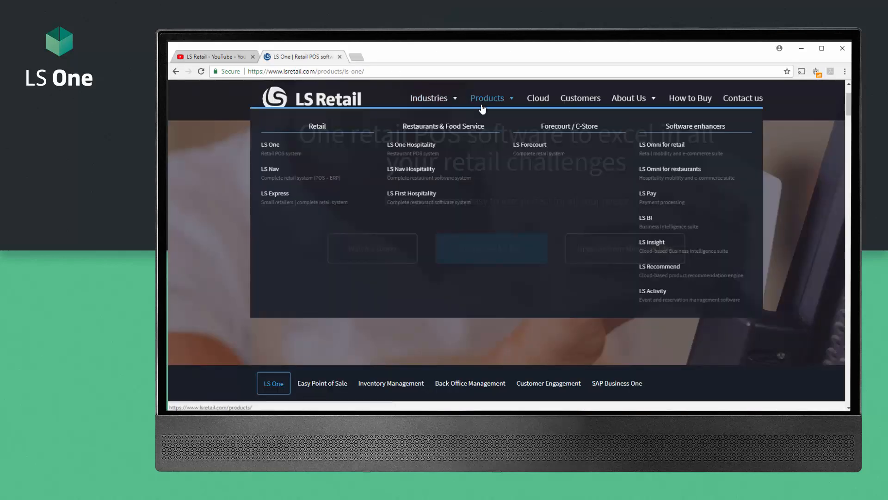
left_click(272, 144)
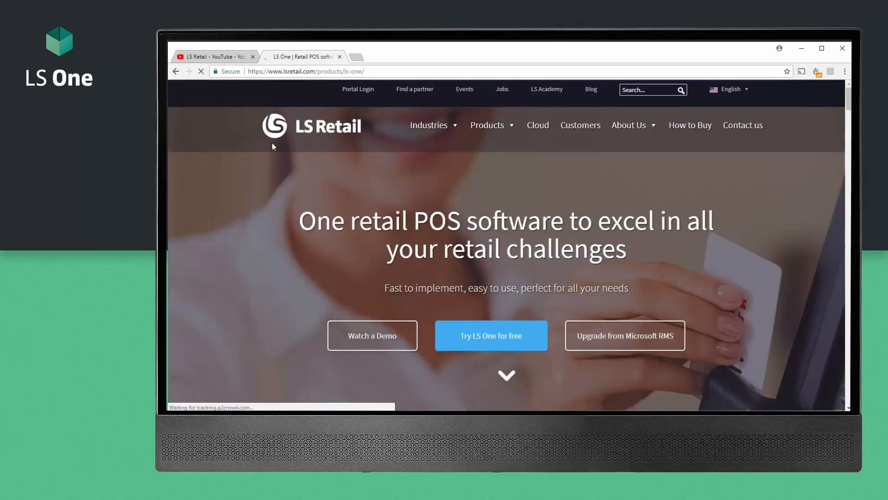